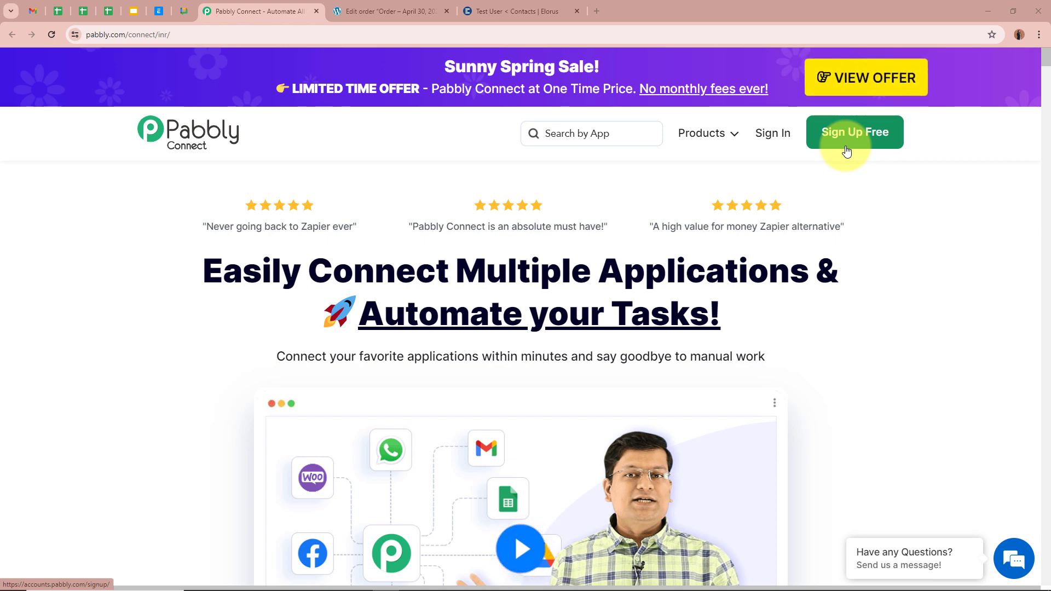
Step: Sign in to Pabbly and launch Pabbly Connect from the All Pabbly Apps page
click(769, 139)
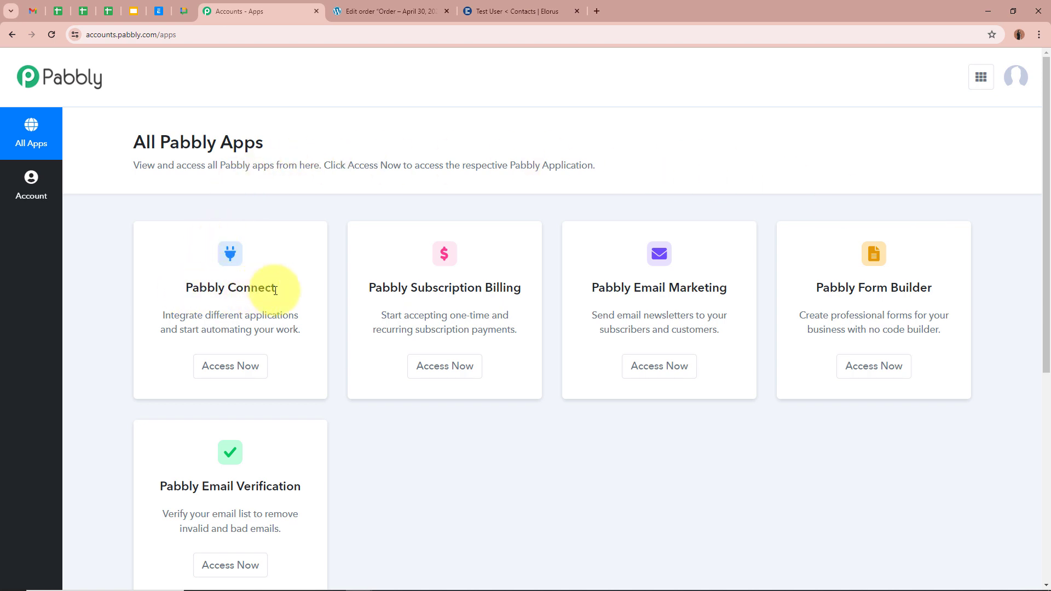
click(247, 363)
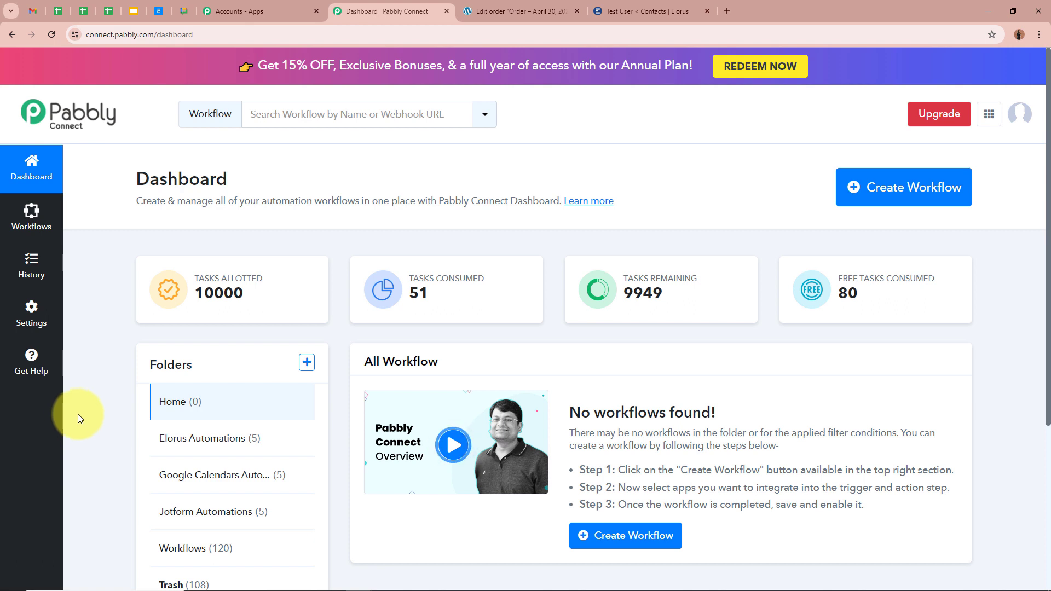
mouse_move(849, 265)
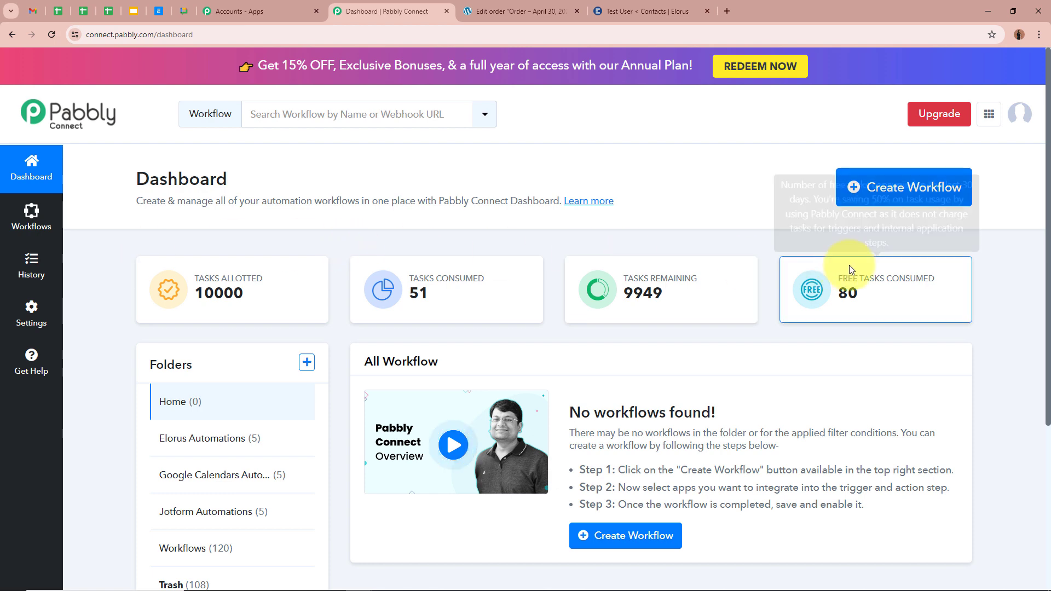
Step: Create the workflow 'Create Elorus Contact for WooCommerce Order' in the Elorus Automations folder
click(920, 192)
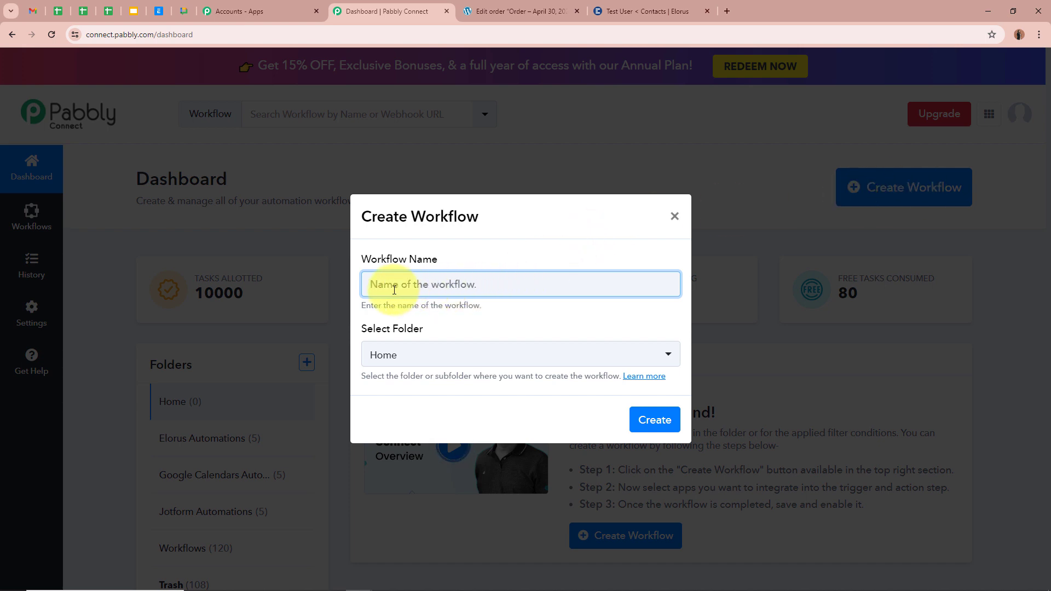
text(Create Elorus Contact for WooCommerce Order)
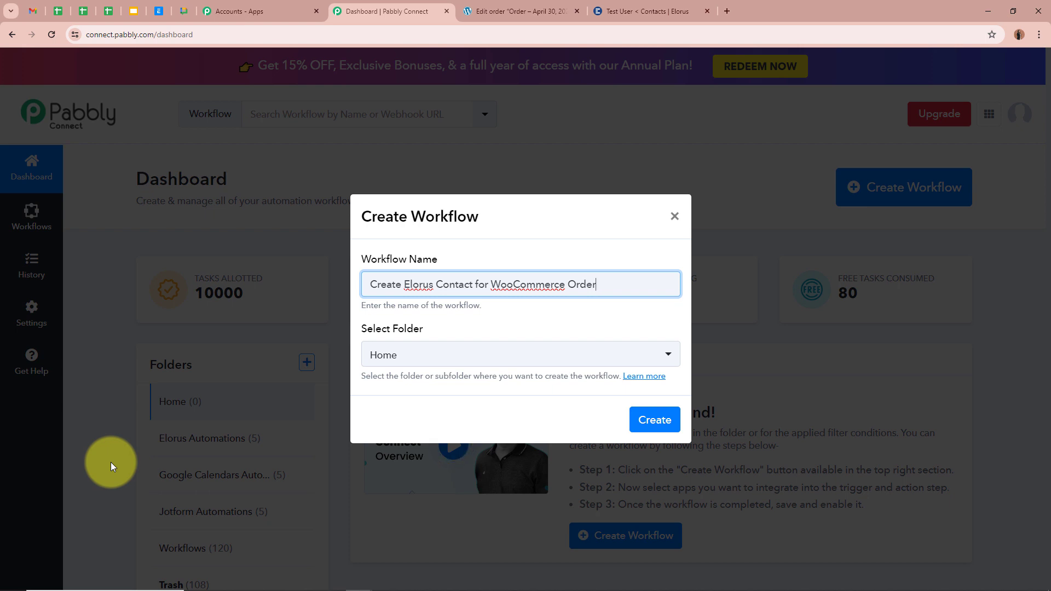
click(541, 313)
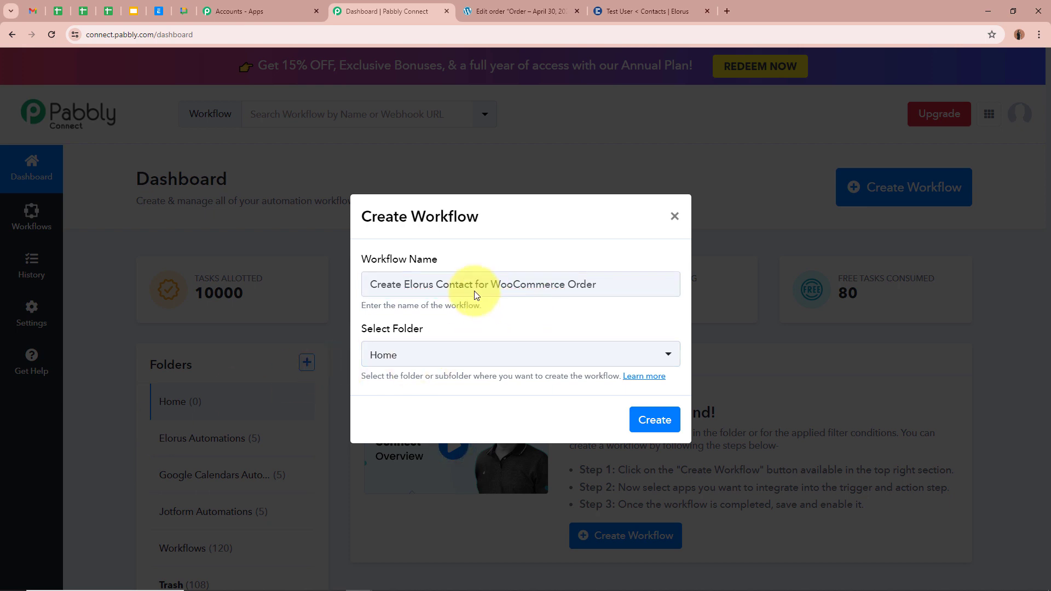
drag(370, 285, 624, 328)
click(623, 328)
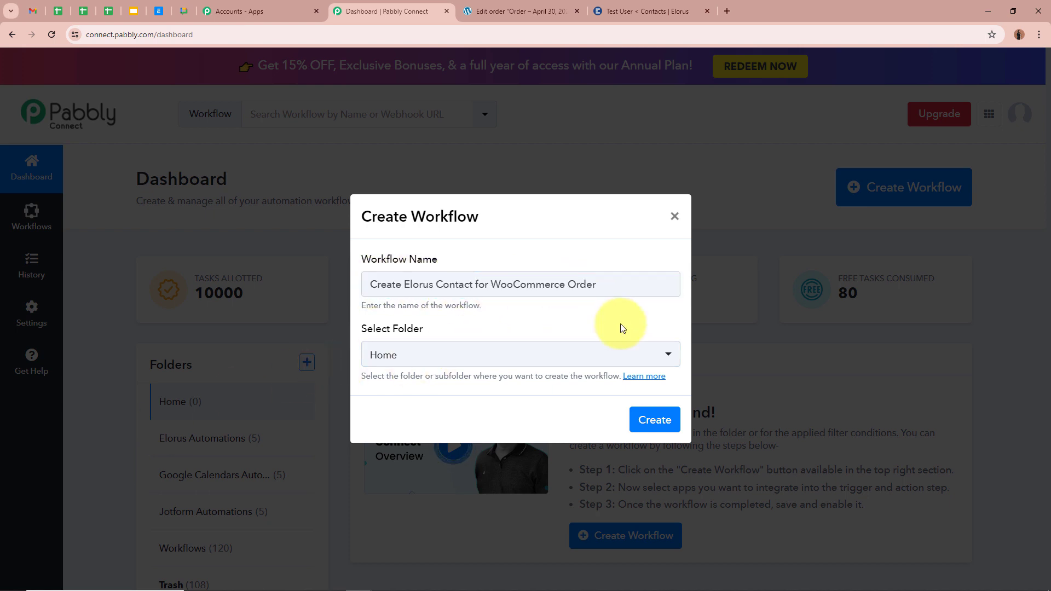
click(666, 356)
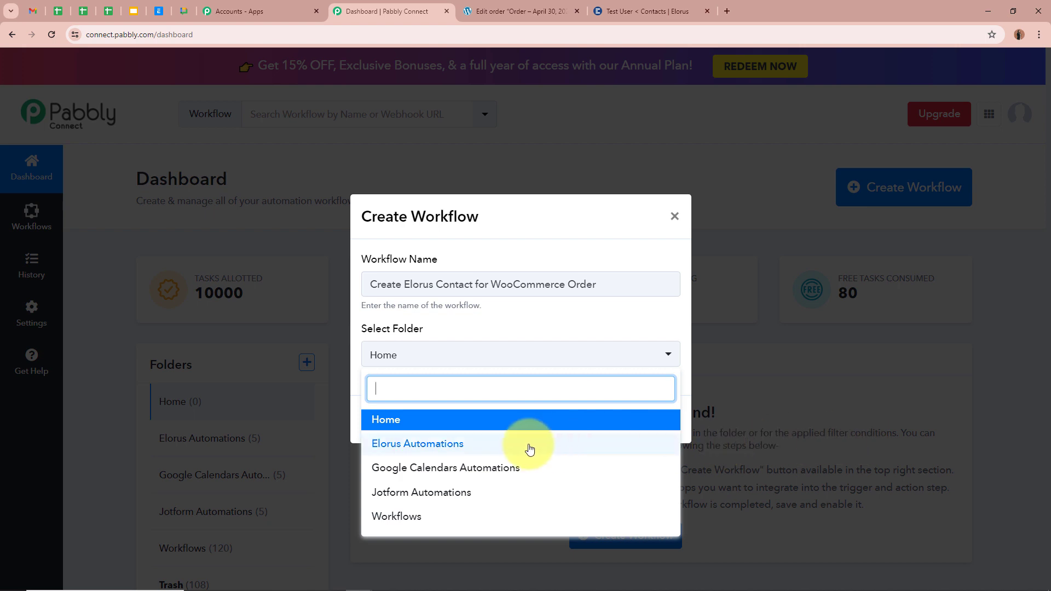
click(409, 444)
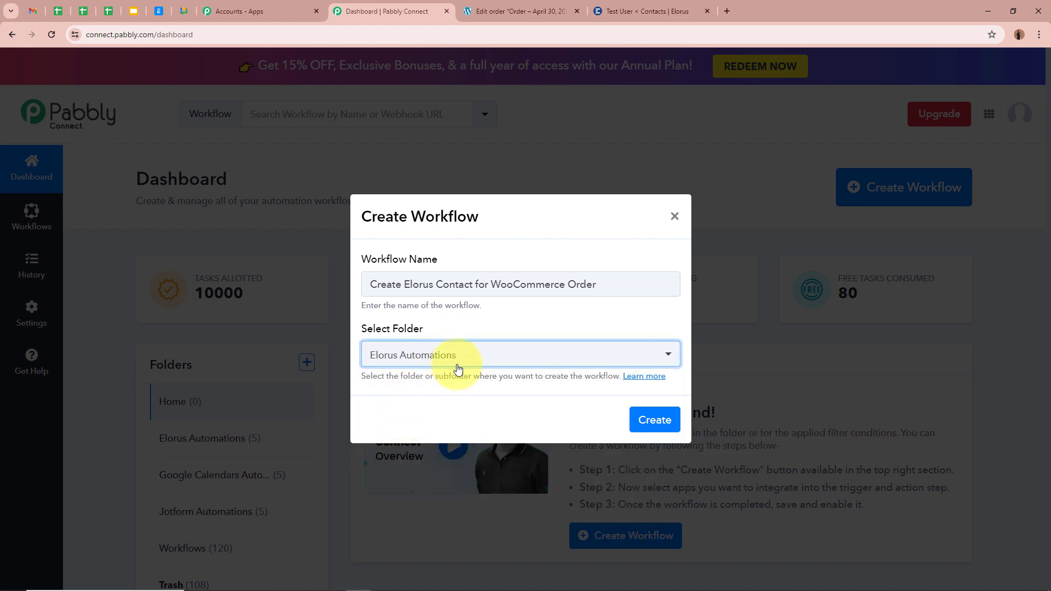
click(462, 391)
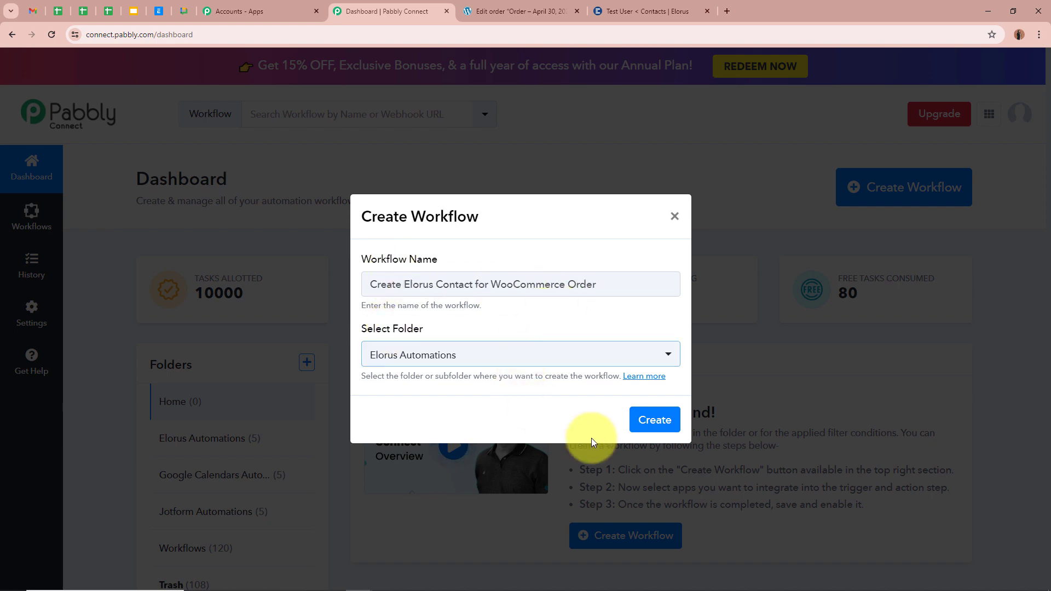
click(654, 420)
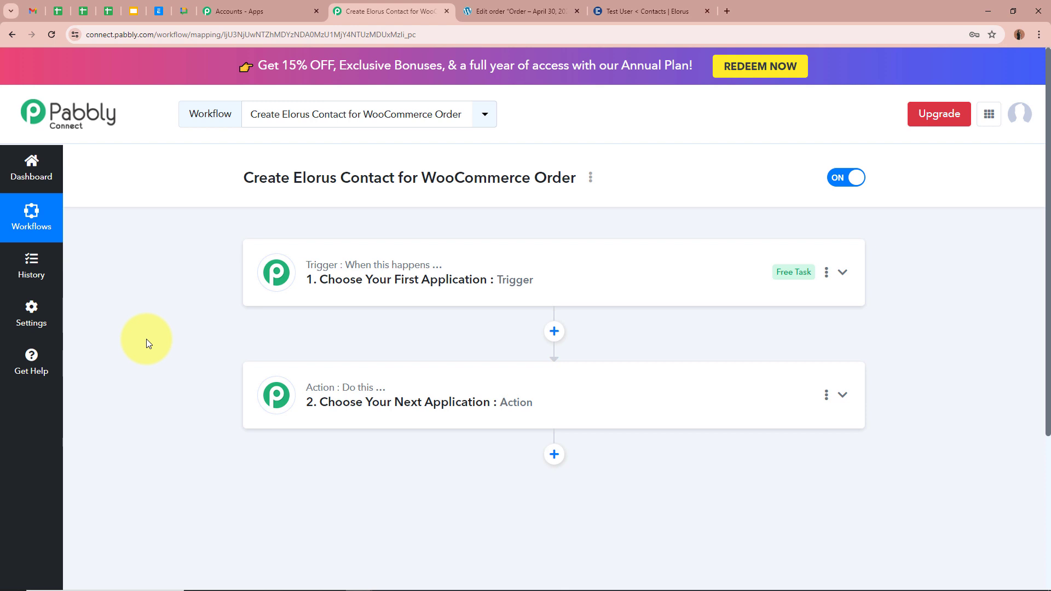
Step: Set the trigger app to WooCommerce with the New Order Created event
click(843, 272)
text(Woo)
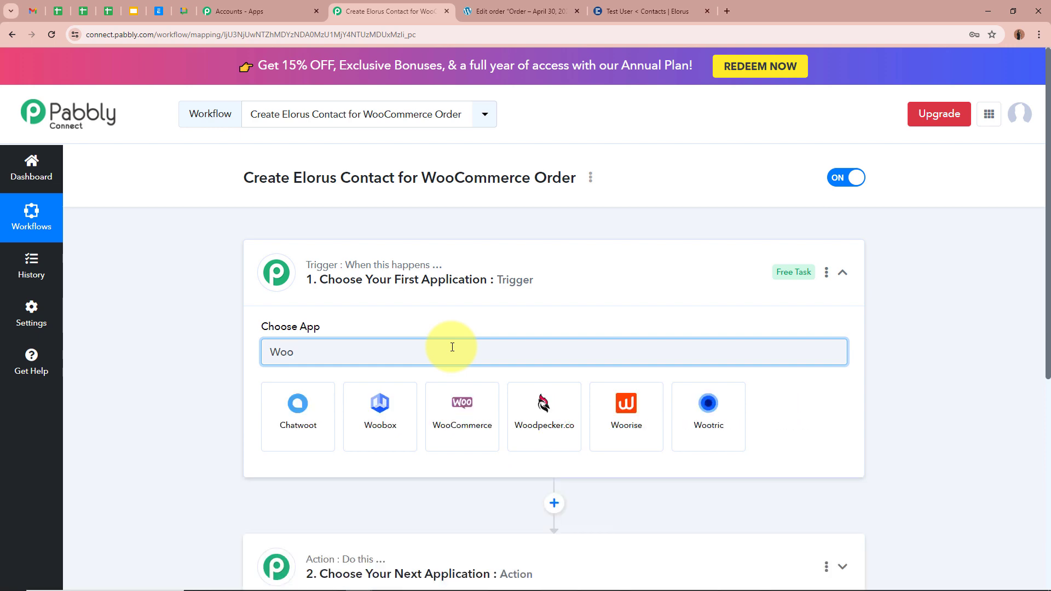
click(465, 419)
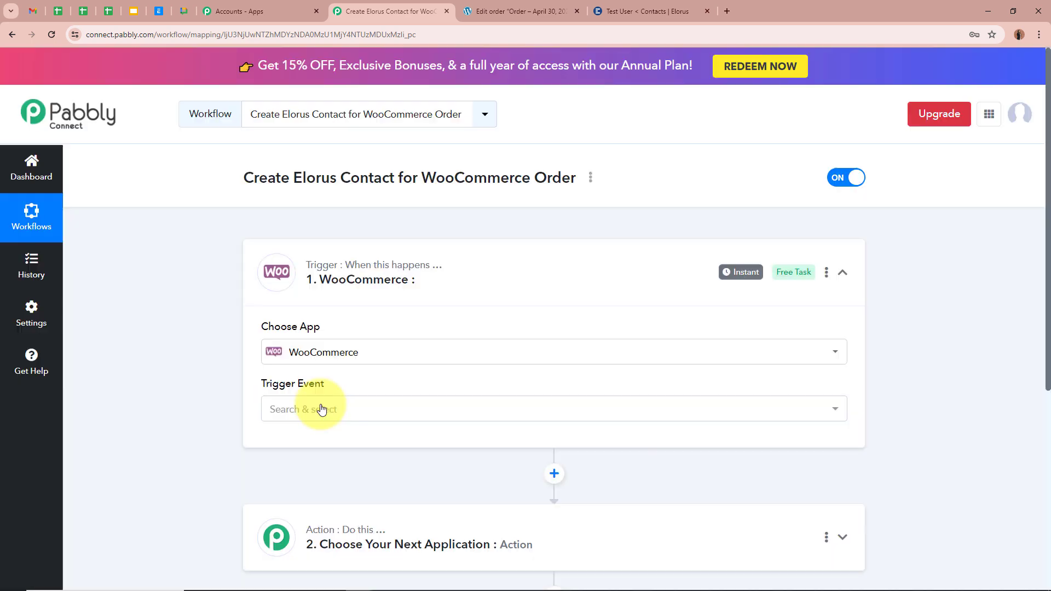
click(322, 410)
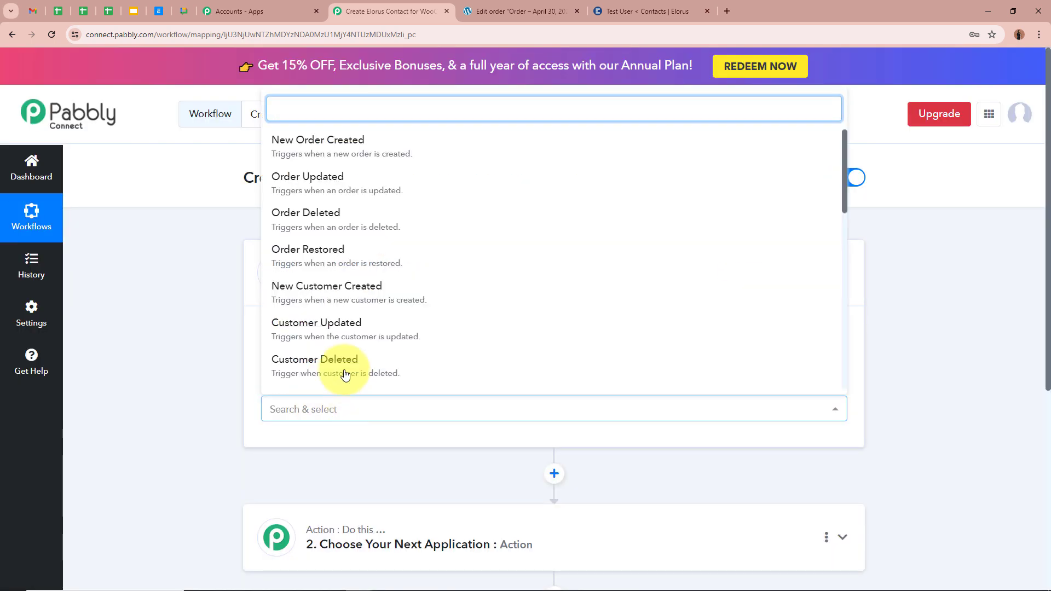
click(386, 152)
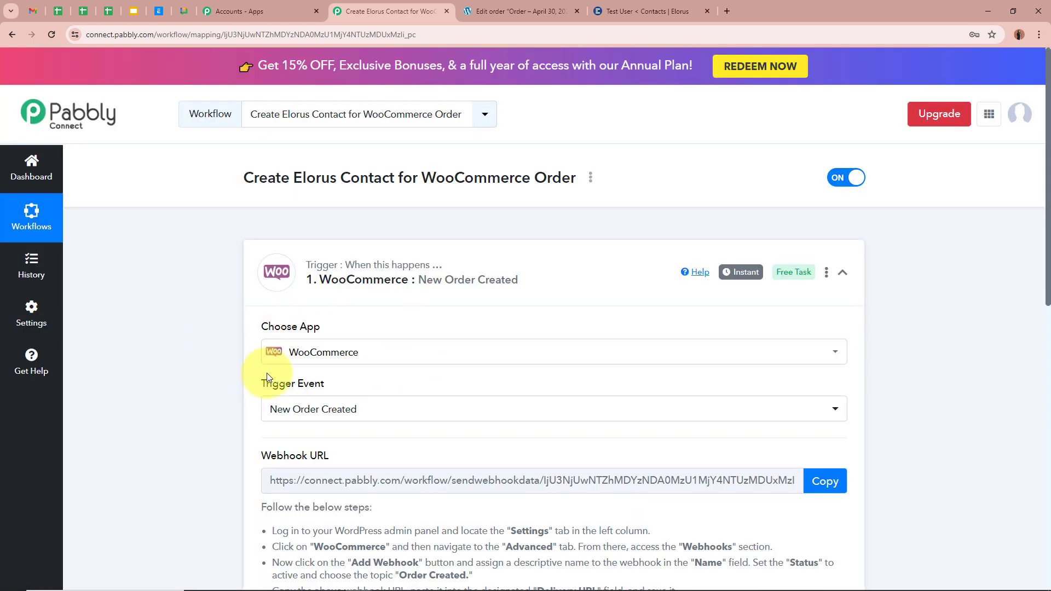
scroll(198, 391, down, 1)
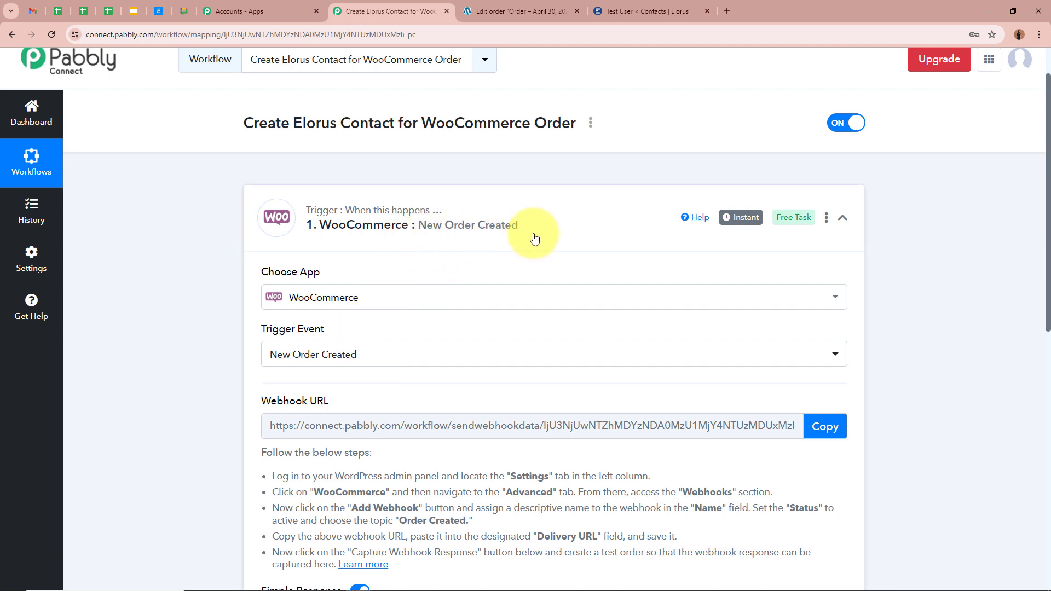
scroll(888, 326, down, 1)
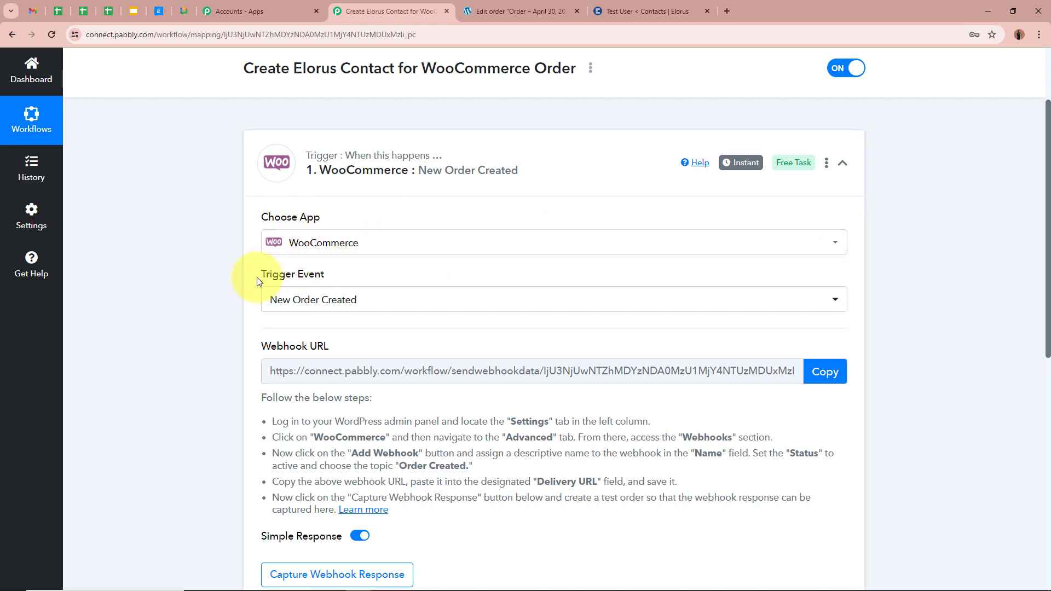
scroll(244, 323, down, 1)
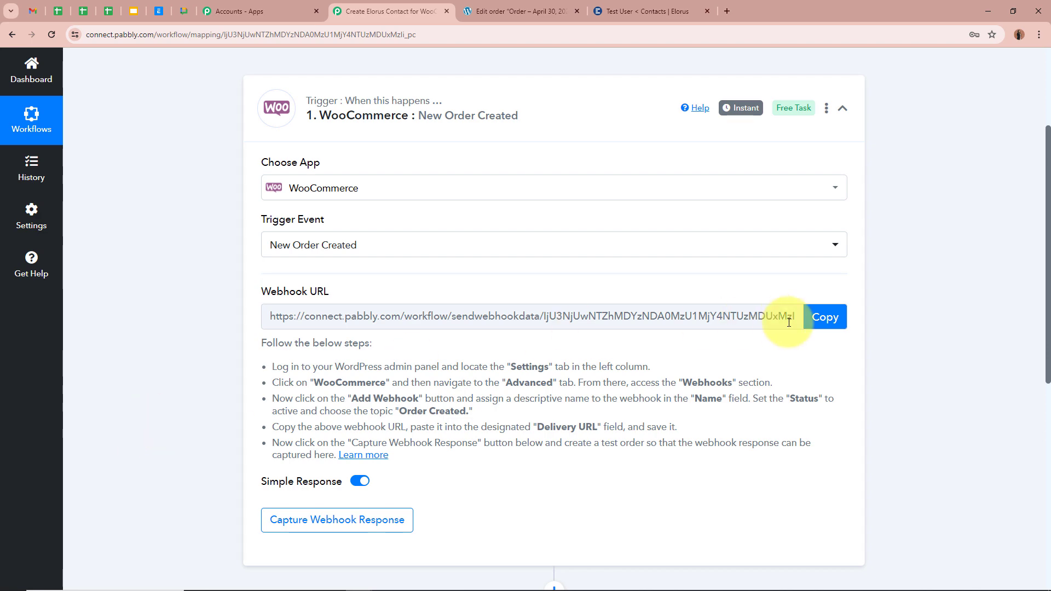
Step: Copy the WooCommerce trigger's webhook URL from Pabbly
click(828, 322)
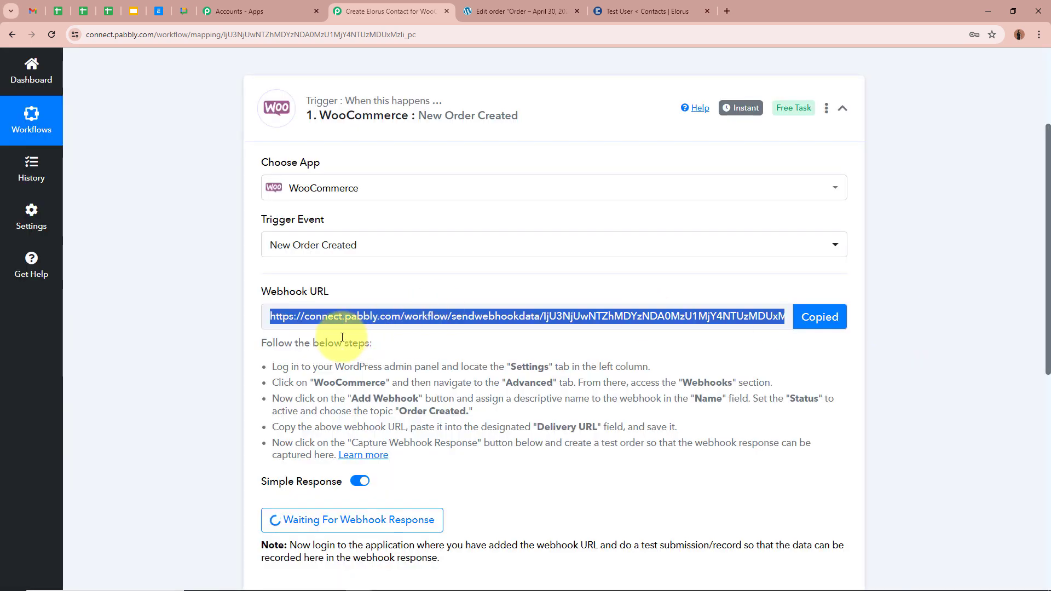
drag(262, 343, 429, 448)
click(454, 453)
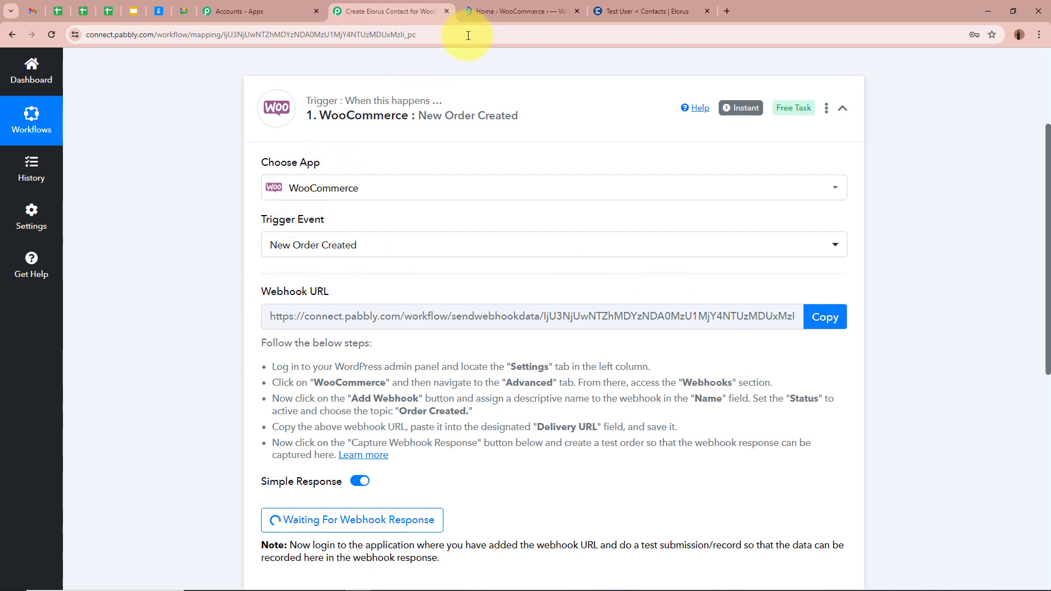
Step: Go to WooCommerce Settings > Advanced > Webhooks in the store admin
click(498, 10)
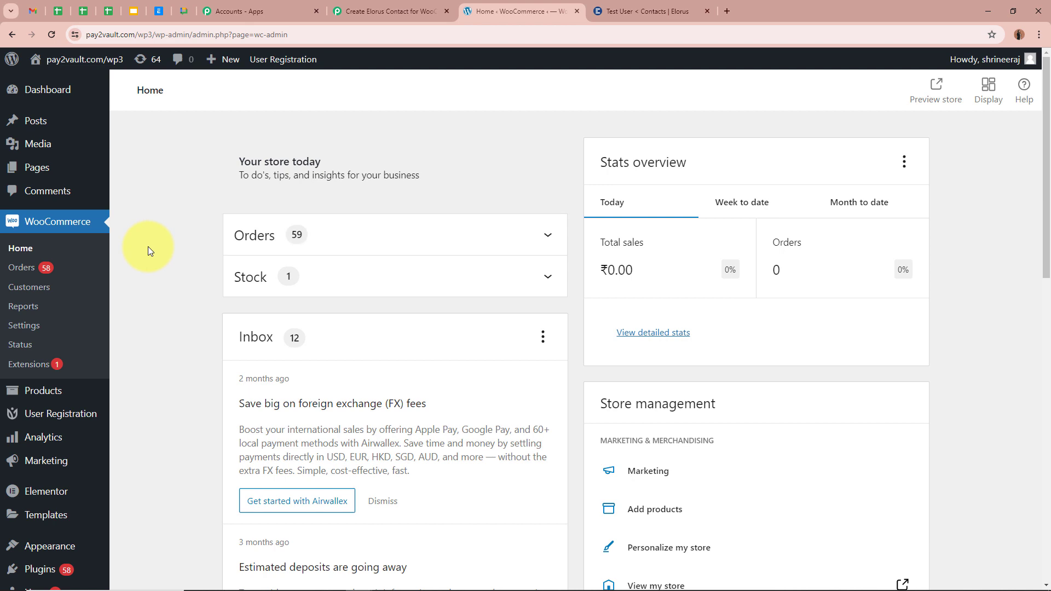
click(21, 327)
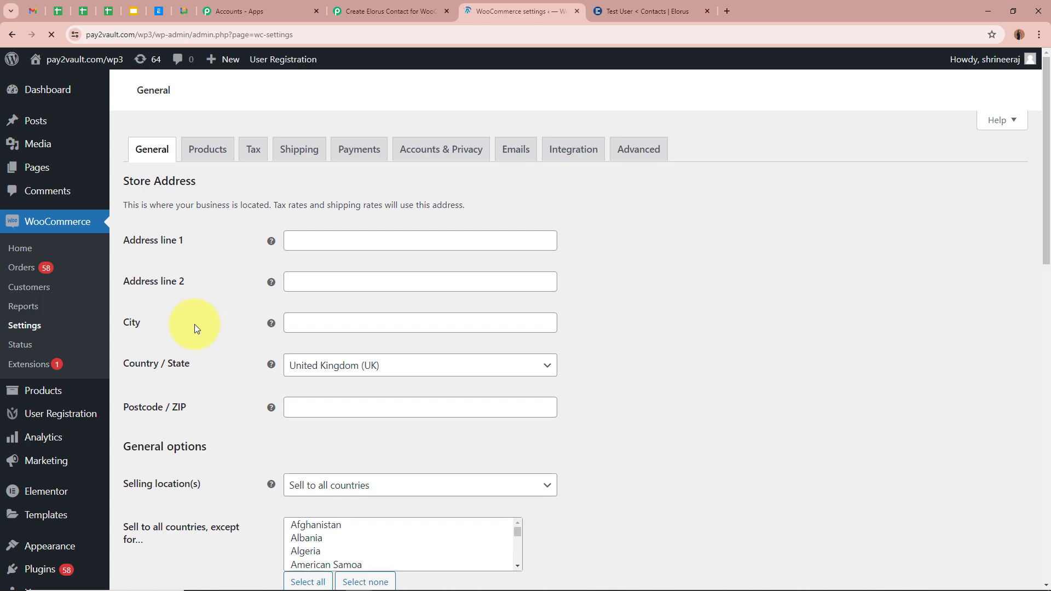
click(660, 153)
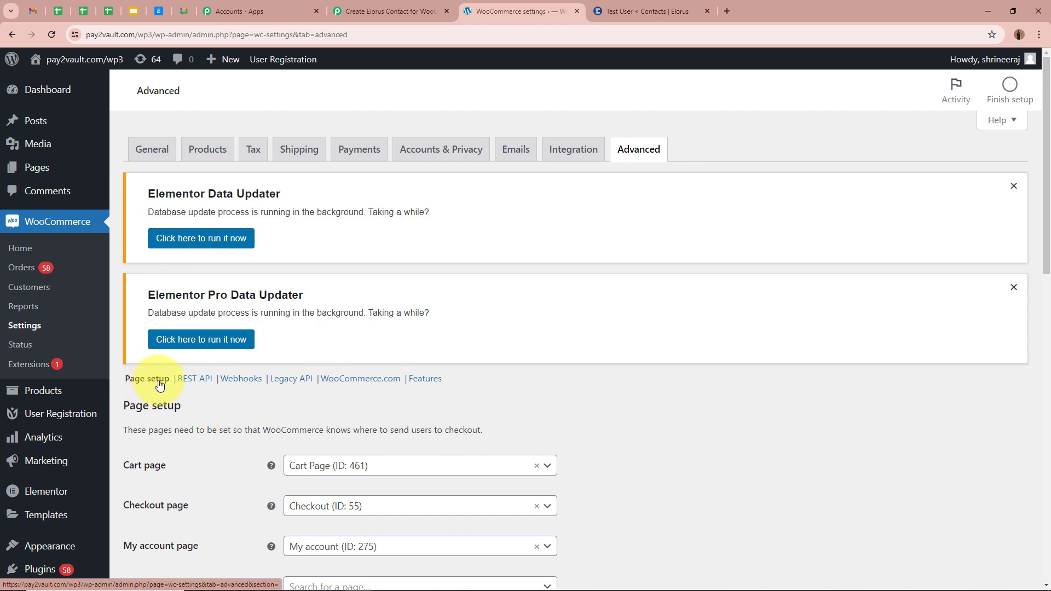
click(244, 381)
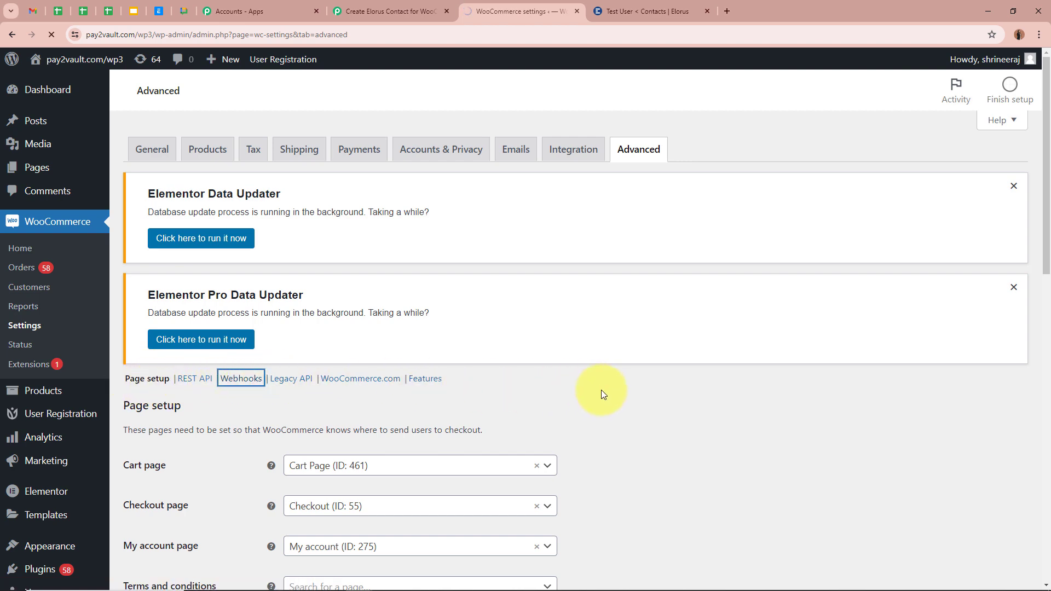
scroll(132, 408, down, 2)
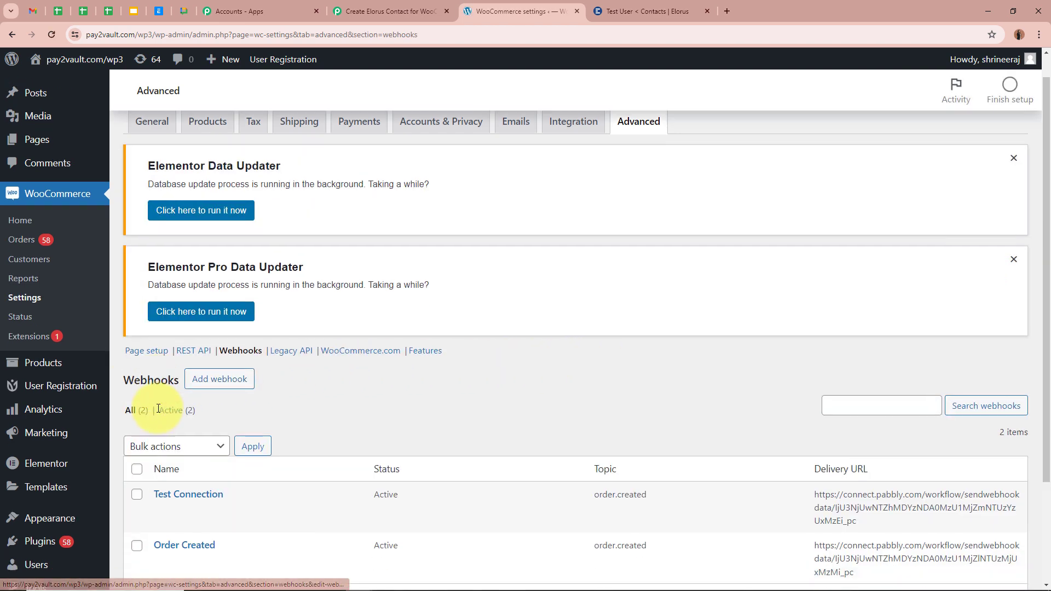
Step: Add a webhook named Demo with status Active and topic Order created
click(223, 308)
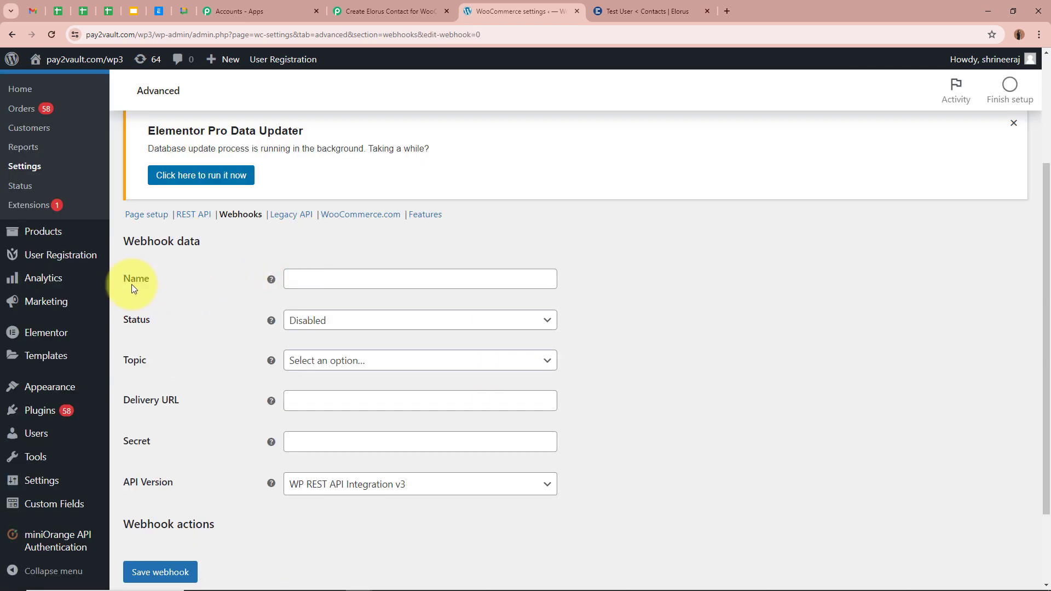
click(363, 276)
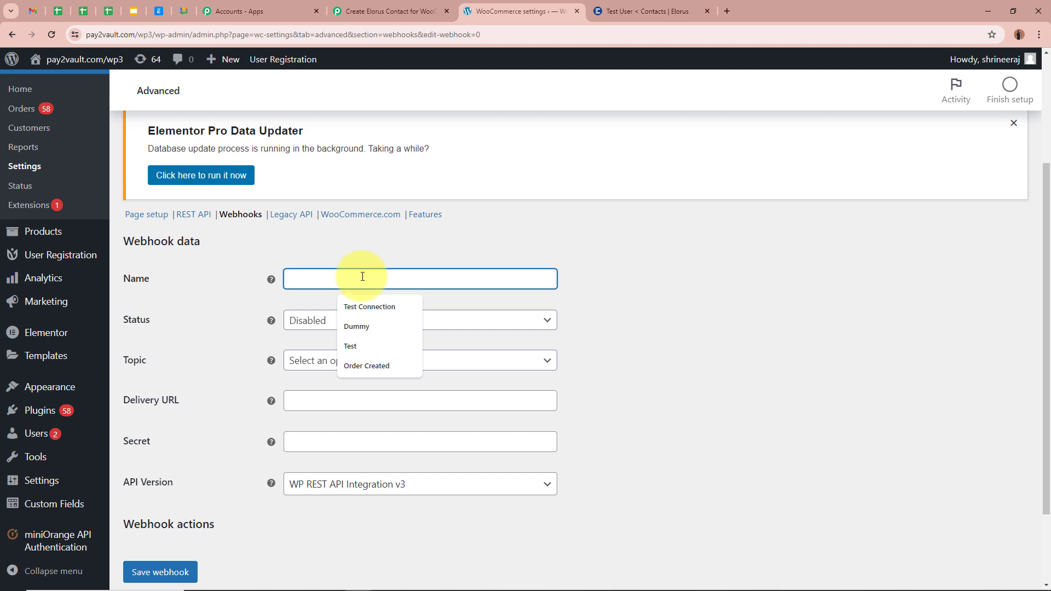
text(Demo)
scroll(377, 293, down, 1)
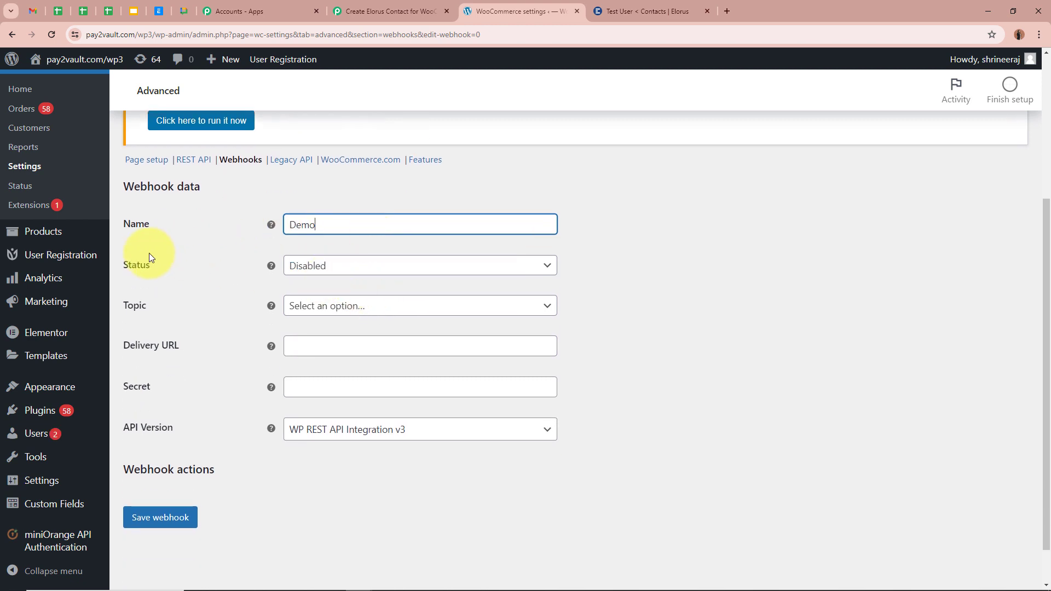
click(404, 268)
click(404, 284)
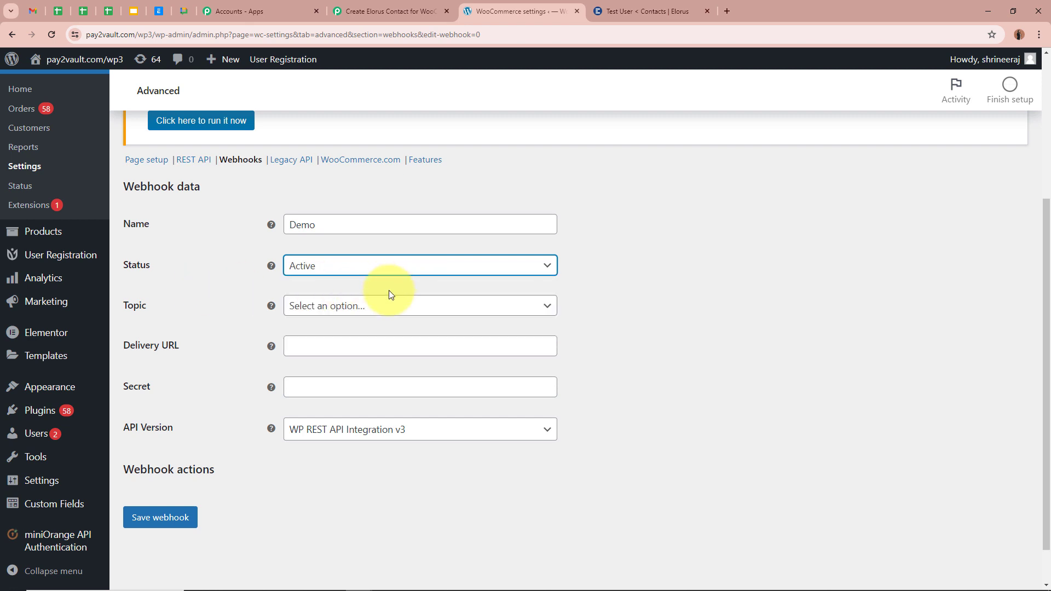
click(424, 307)
scroll(430, 441, down, 3)
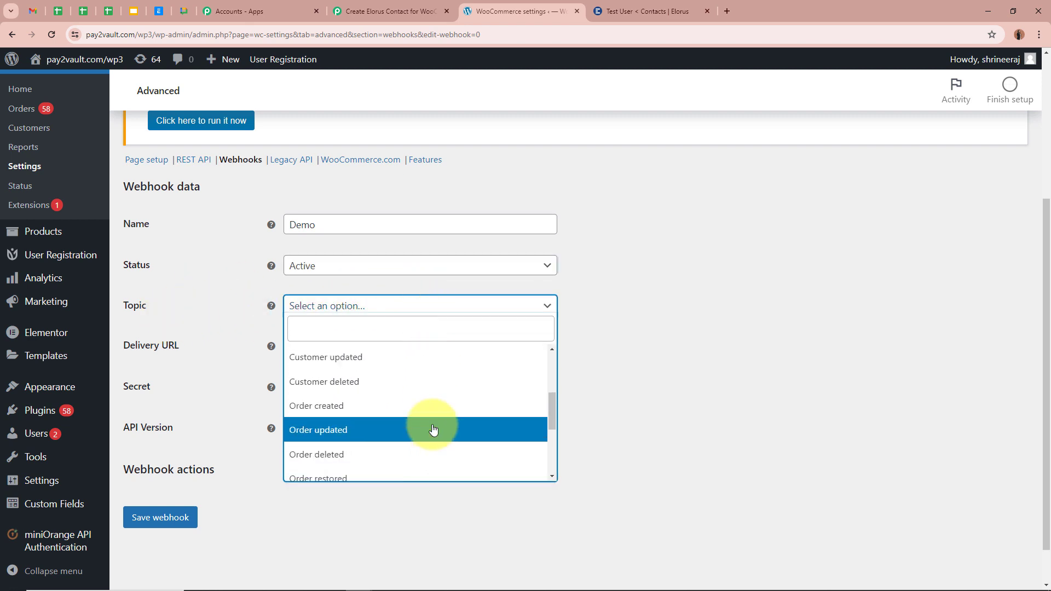
scroll(411, 427, down, 1)
scroll(356, 411, up, 1)
click(293, 389)
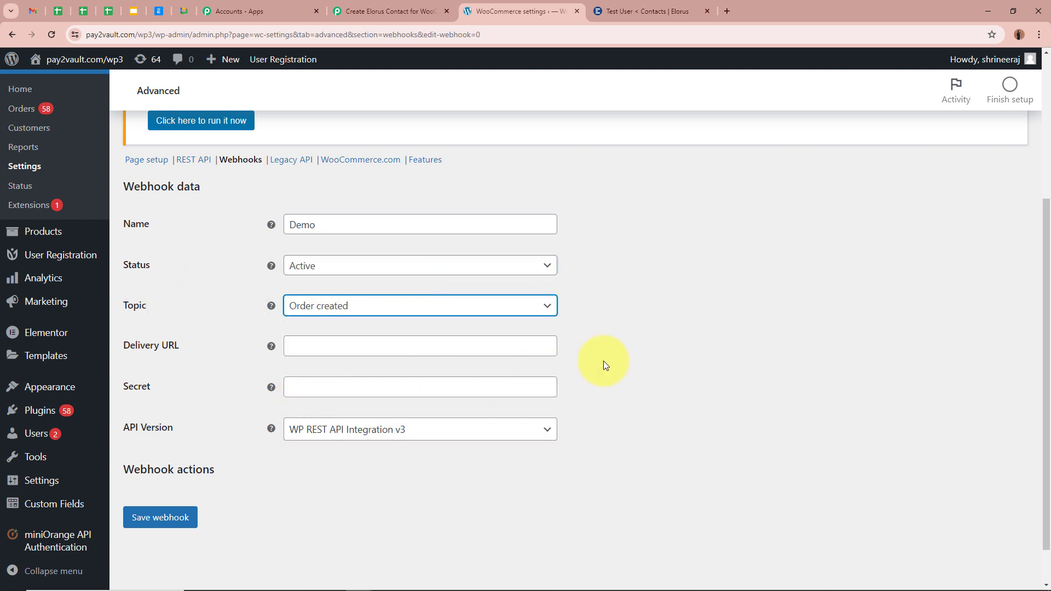
Step: Paste the Pabbly webhook URL as the Delivery URL and save the webhook
click(624, 360)
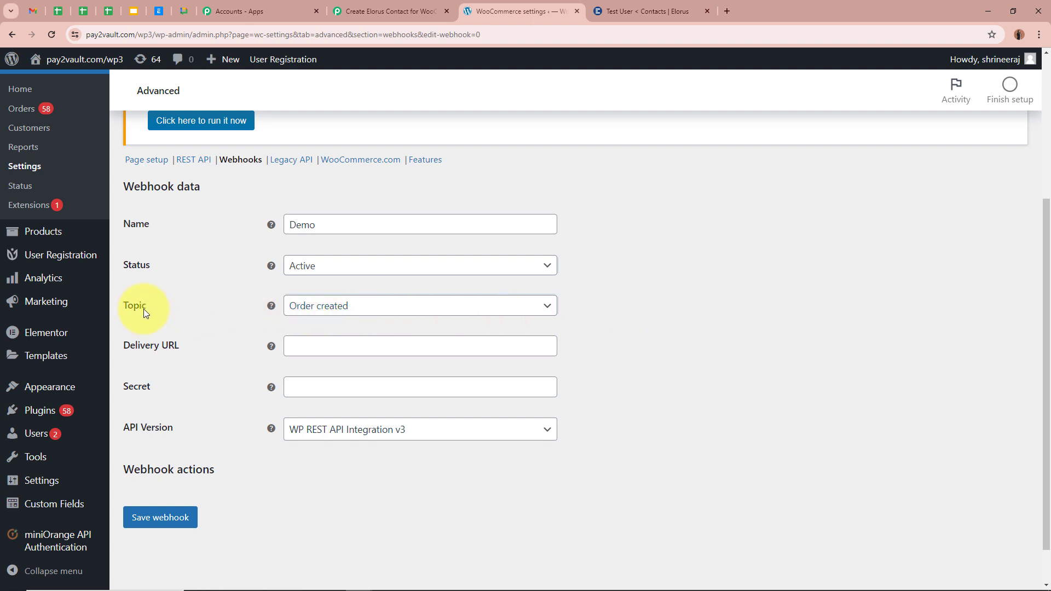
scroll(347, 300, down, 1)
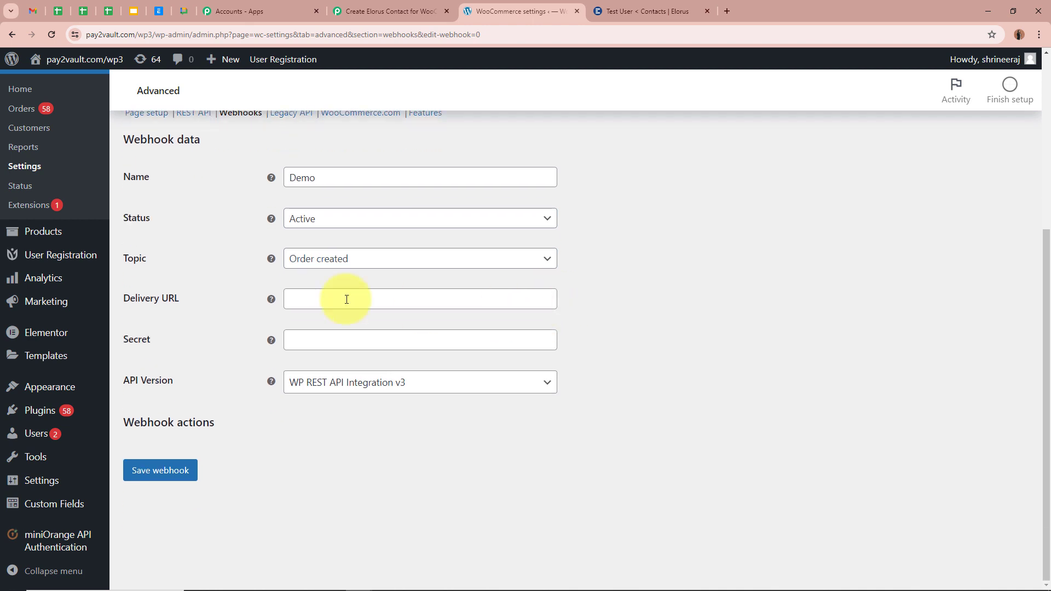
click(327, 298)
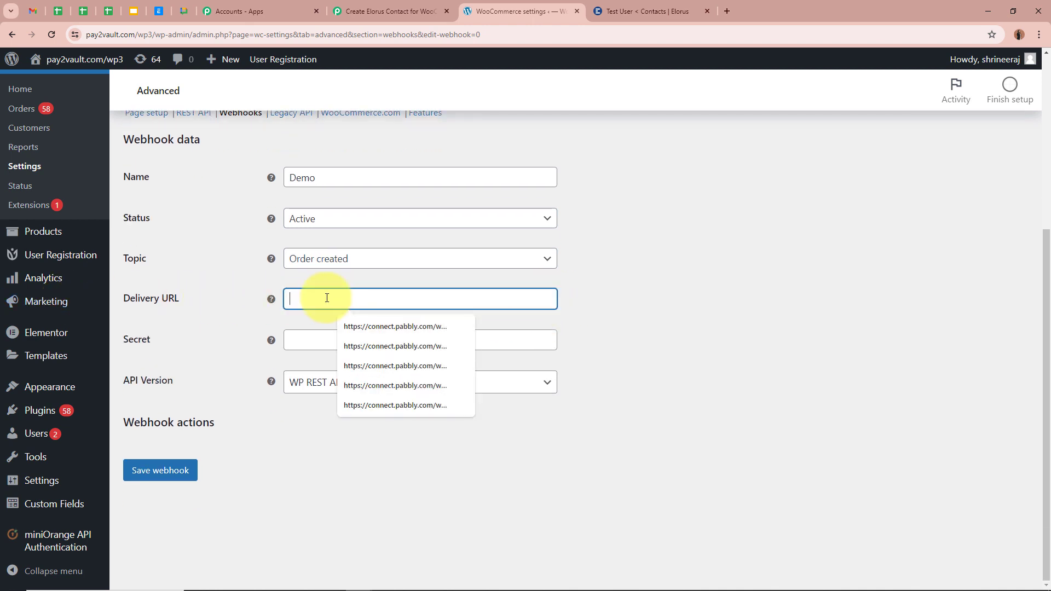
key(ctrl+v)
click(700, 367)
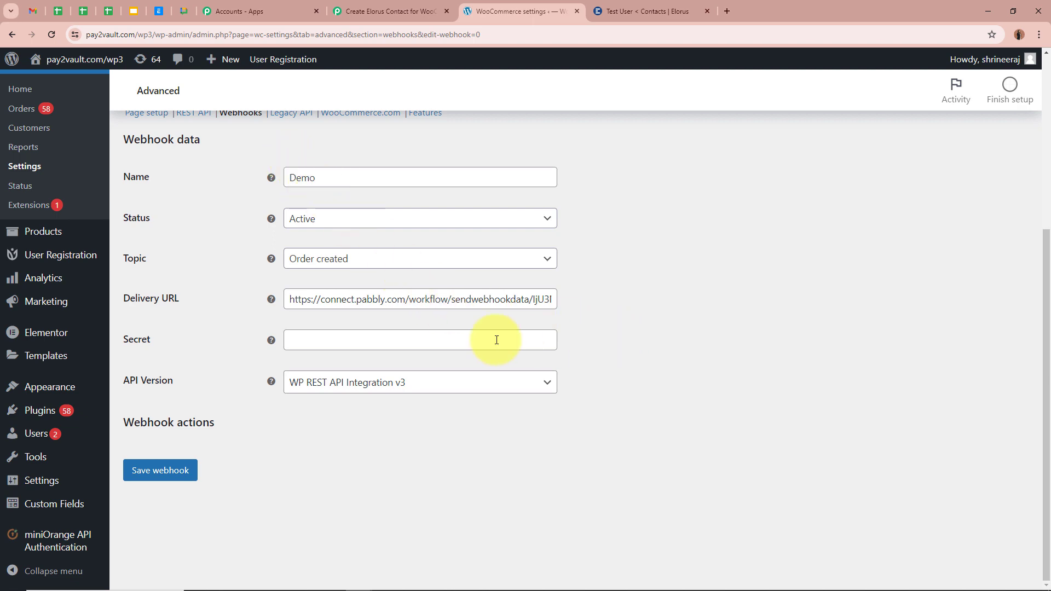
click(174, 469)
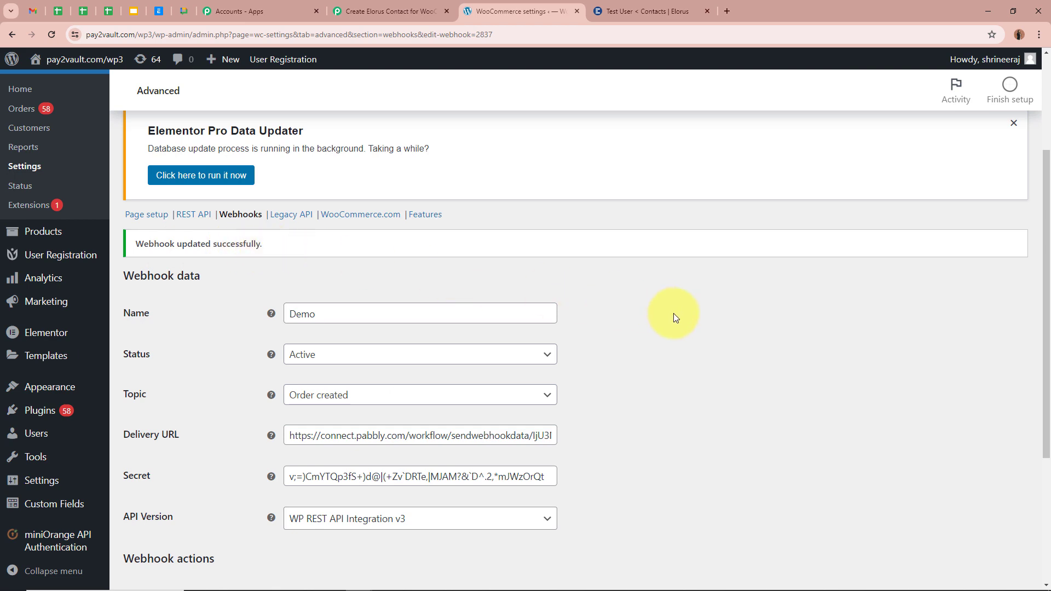
click(412, 8)
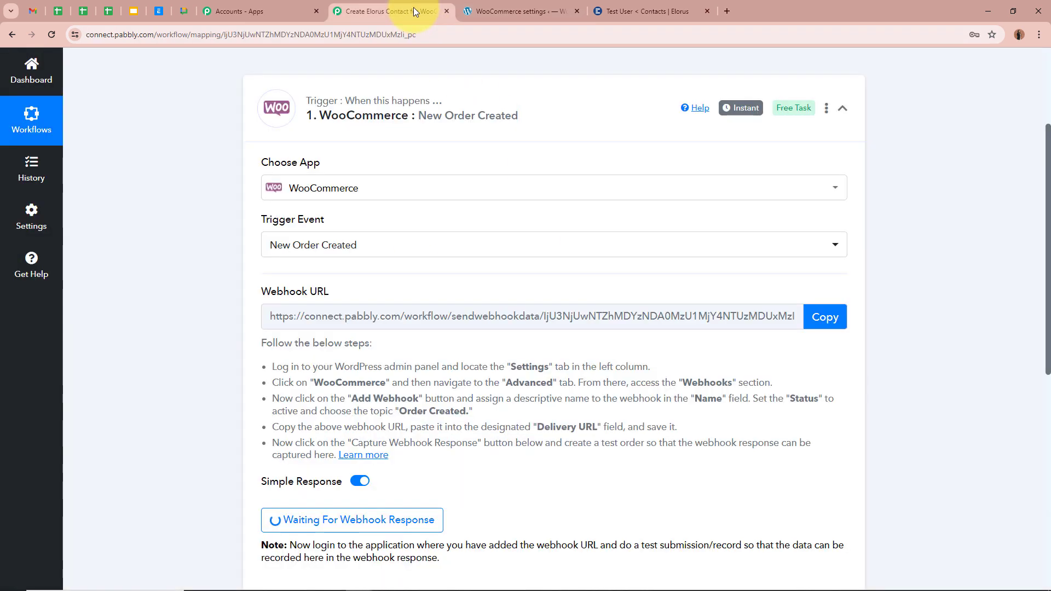
Step: Re-capture the trigger's webhook response in Pabbly, confirming with Yes
scroll(143, 226, down, 3)
scroll(143, 227, down, 2)
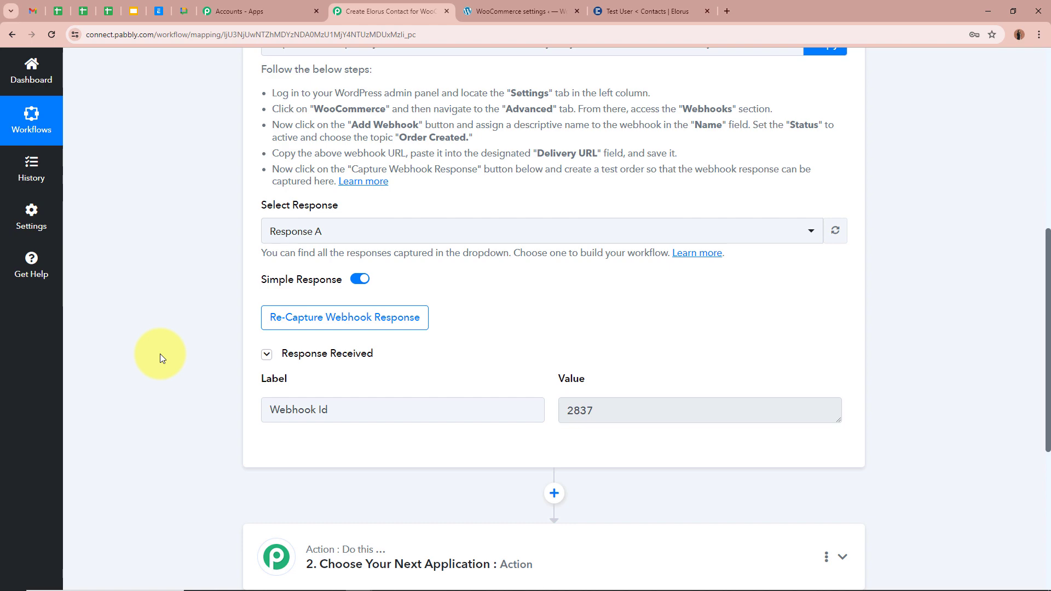
click(325, 318)
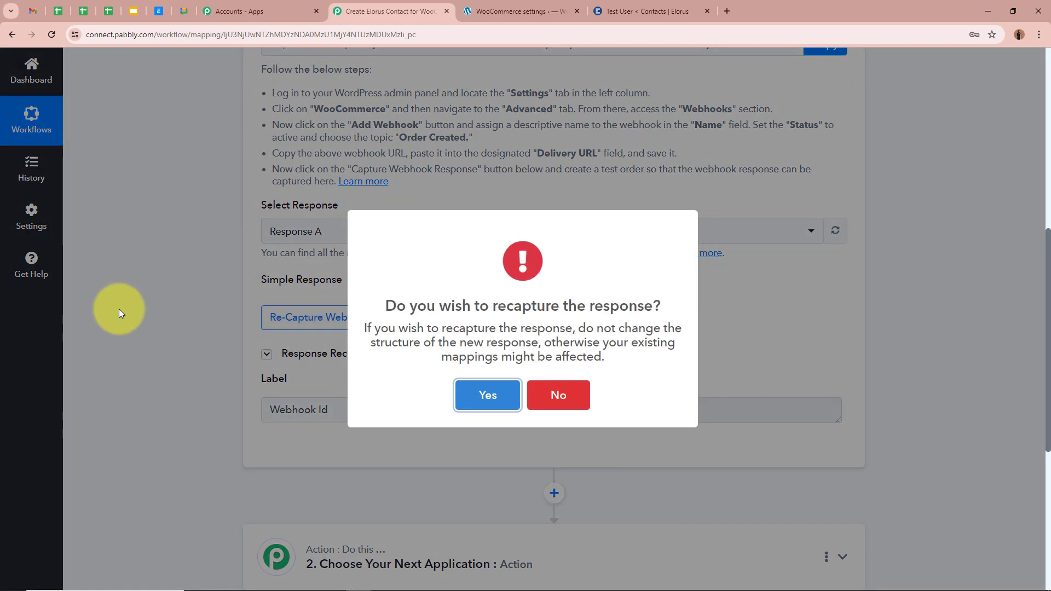
click(485, 393)
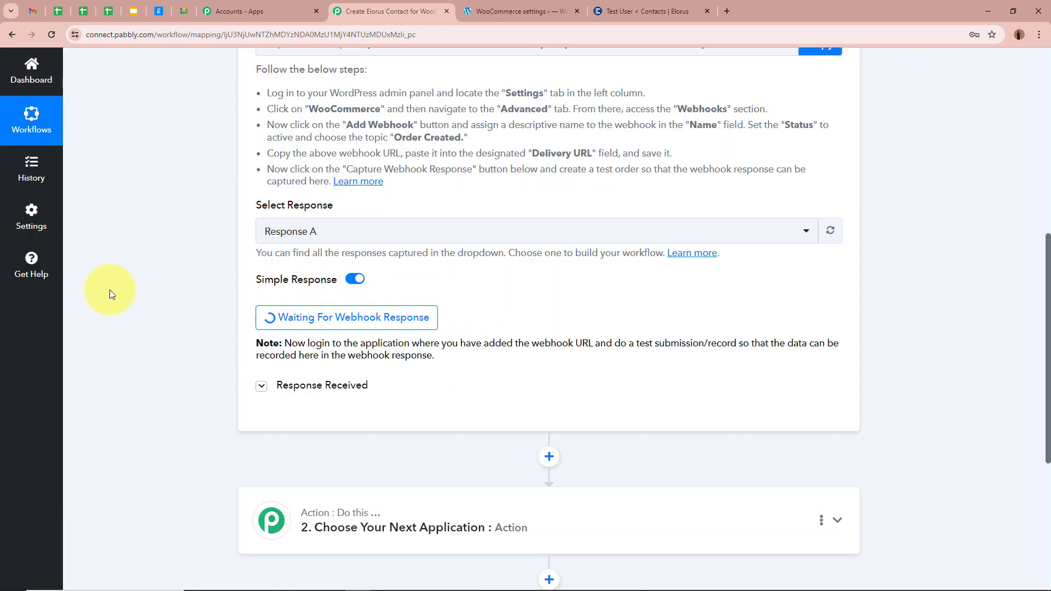
scroll(142, 294, up, 8)
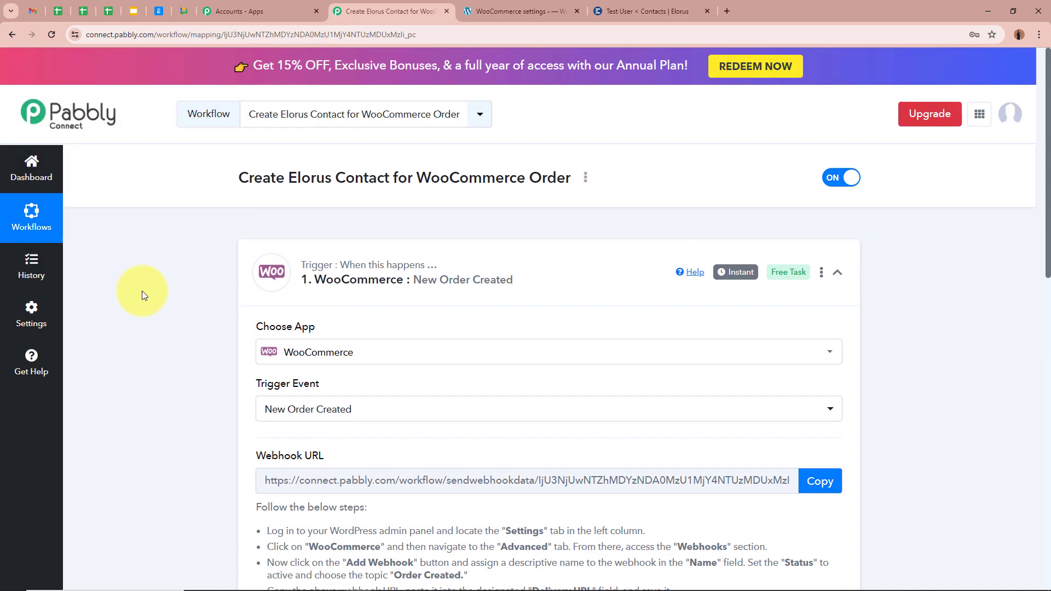
scroll(142, 291, down, 9)
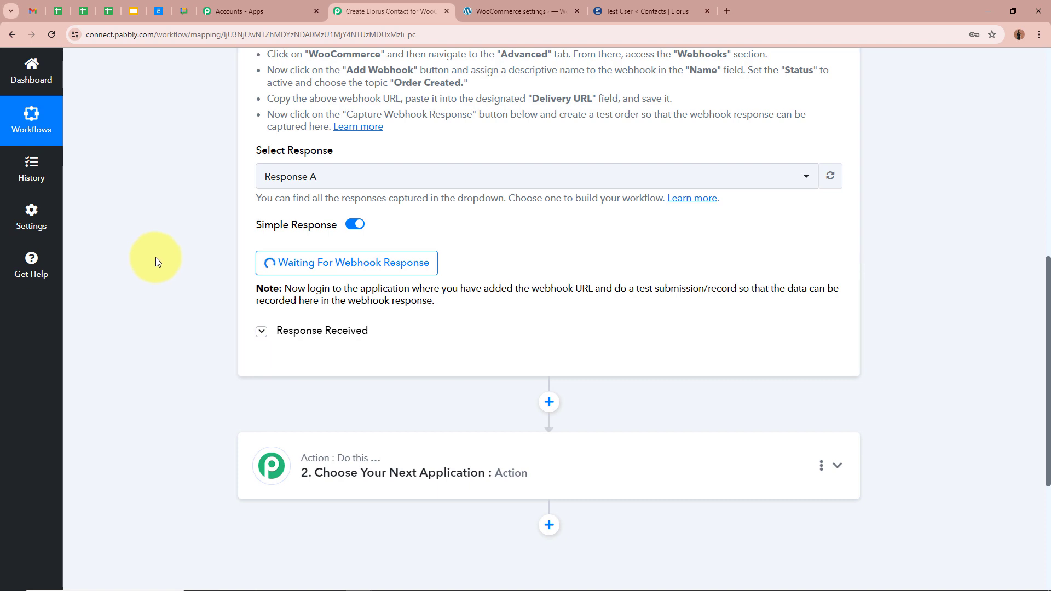
scroll(156, 260, up, 9)
click(517, 11)
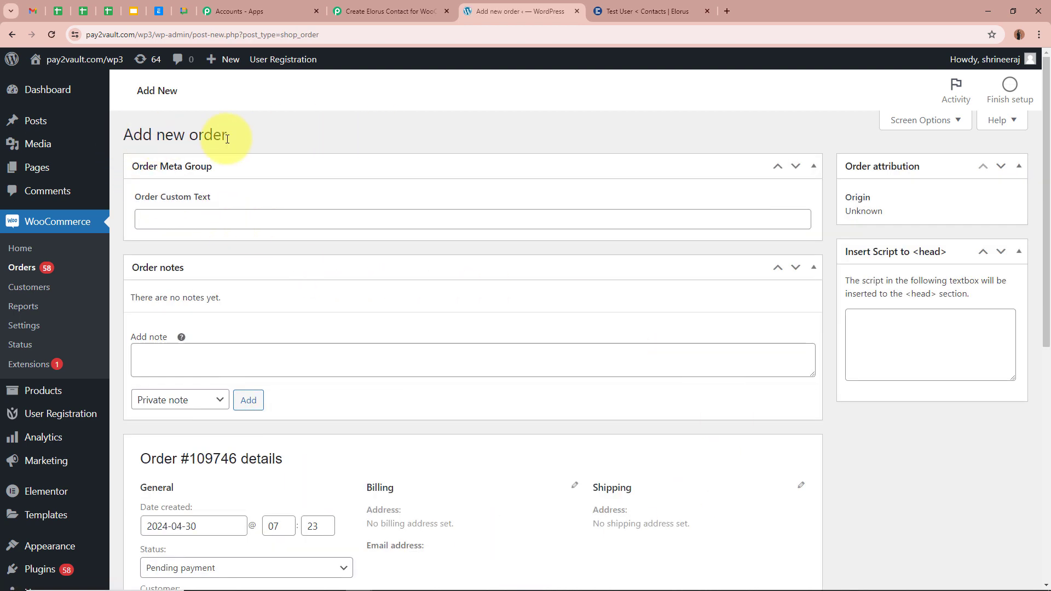
Step: Enter Demo as the order custom text and set the created date to 19 May 2024, hour 10
click(237, 218)
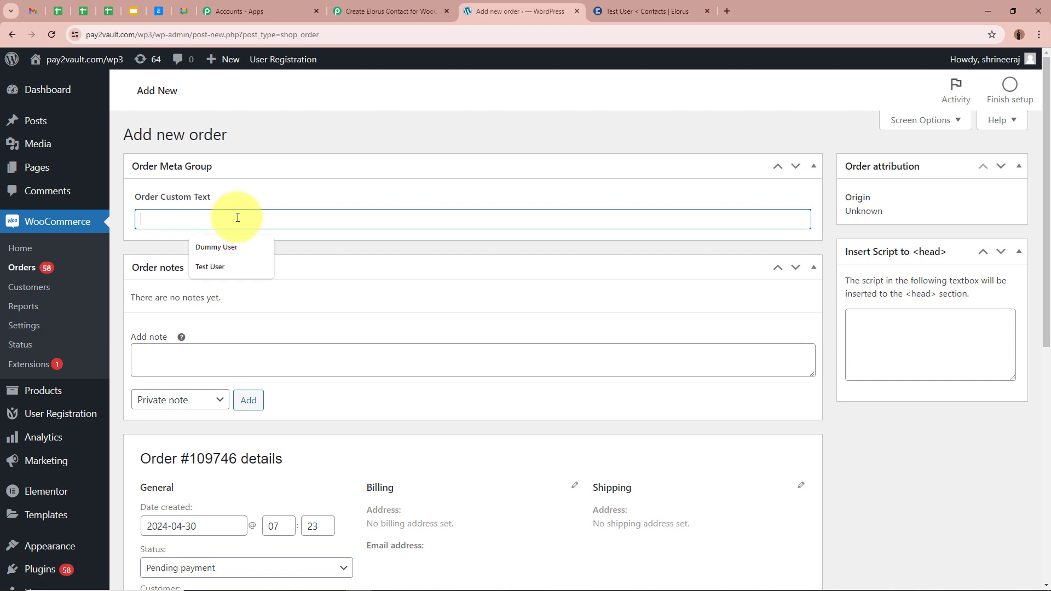
text(Demo)
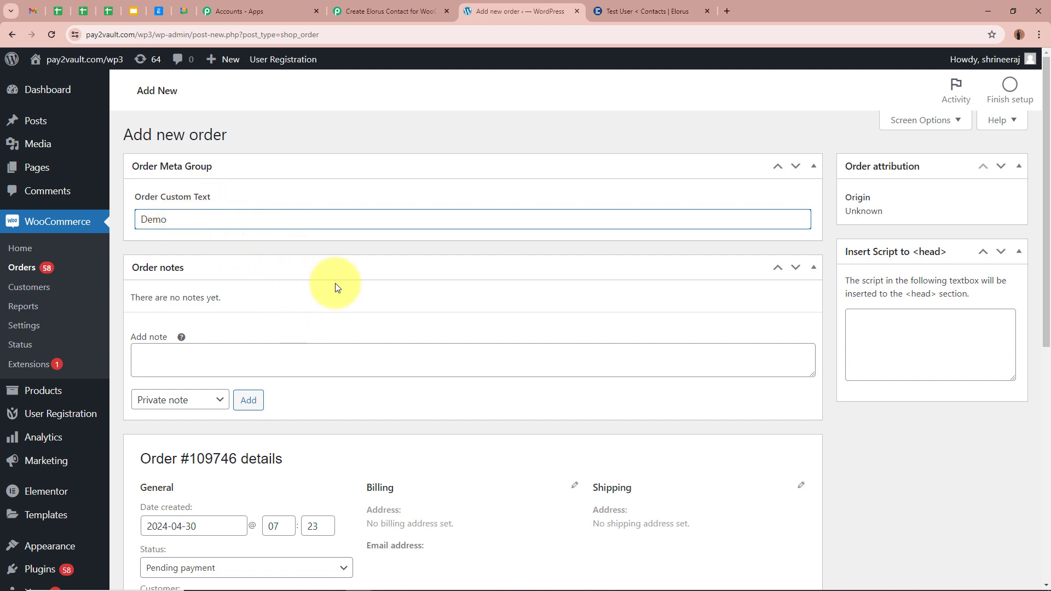
scroll(334, 285, down, 4)
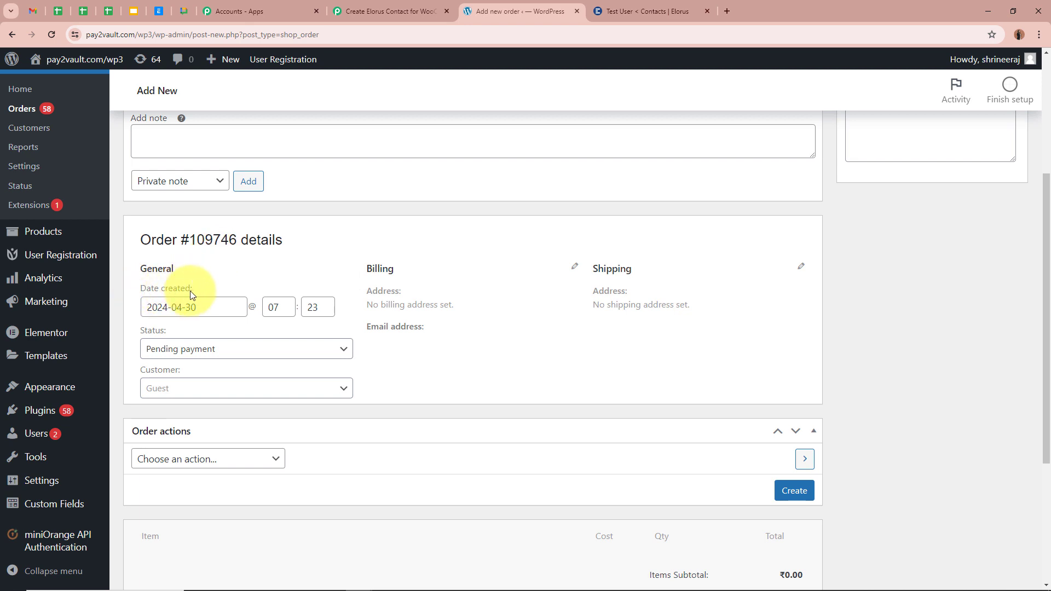
click(207, 304)
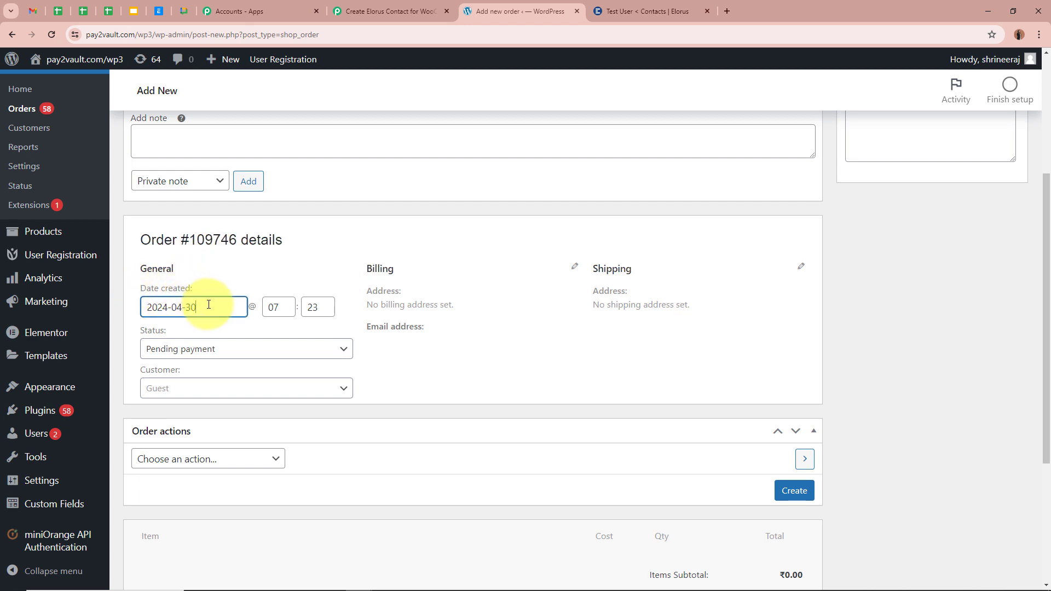
click(299, 330)
click(292, 414)
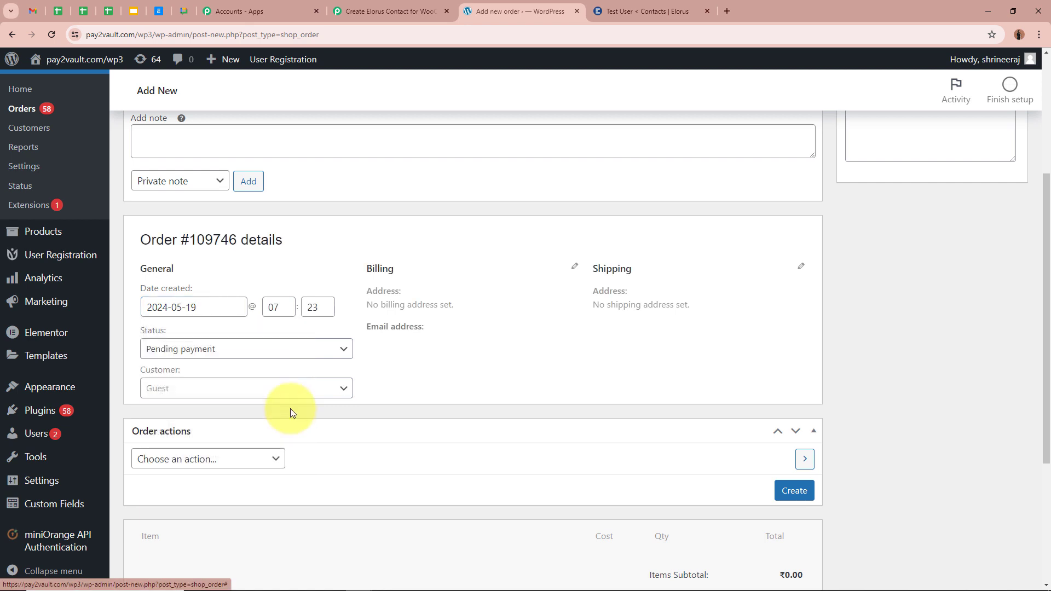
click(277, 306)
text(10)
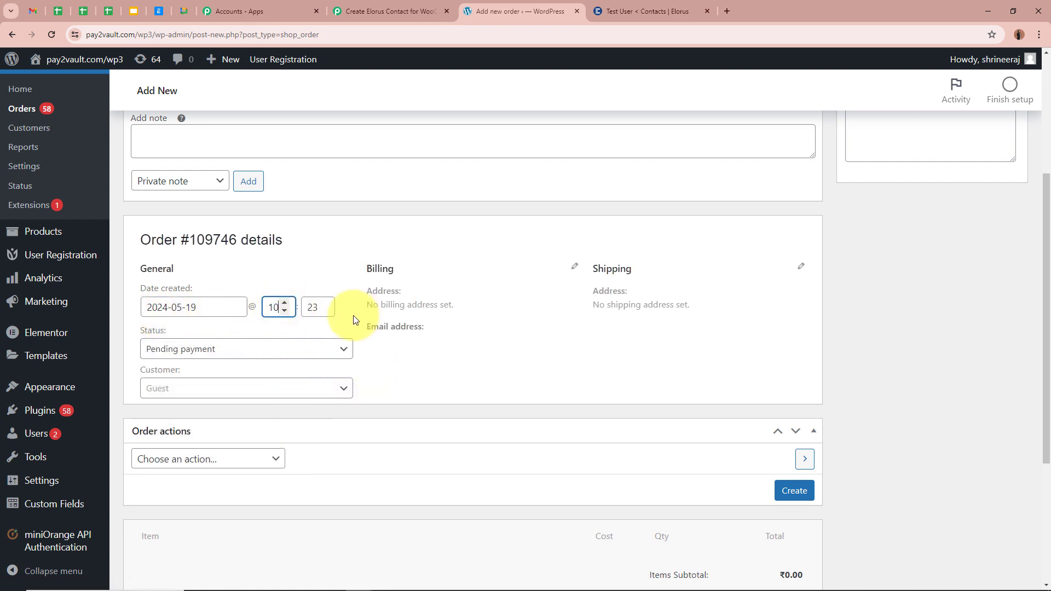
click(497, 369)
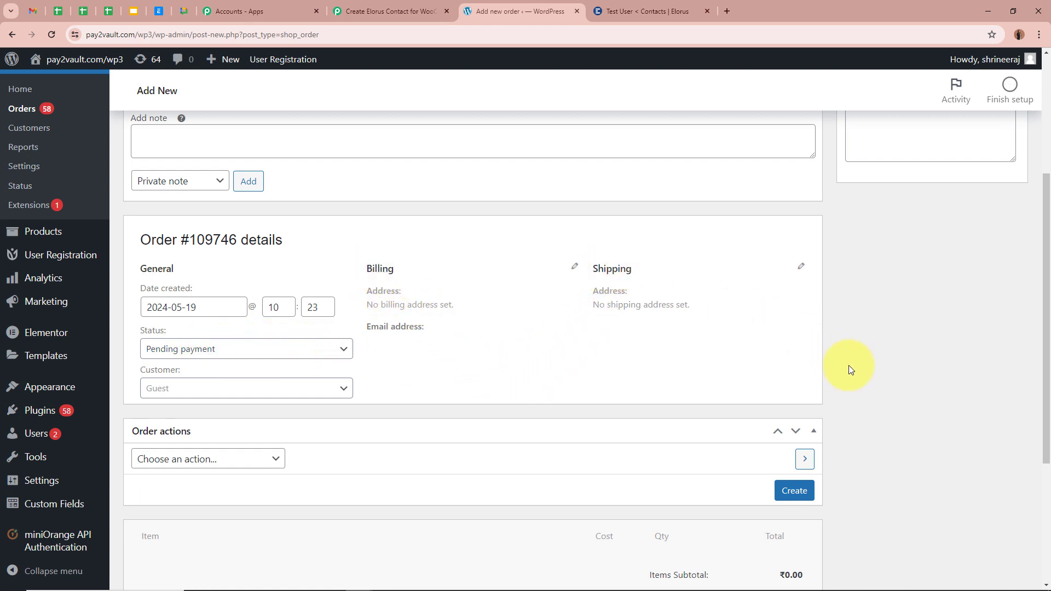
Step: Enter the billing name, address 123 Modern Colony, city Indore and postcode 462004
click(574, 266)
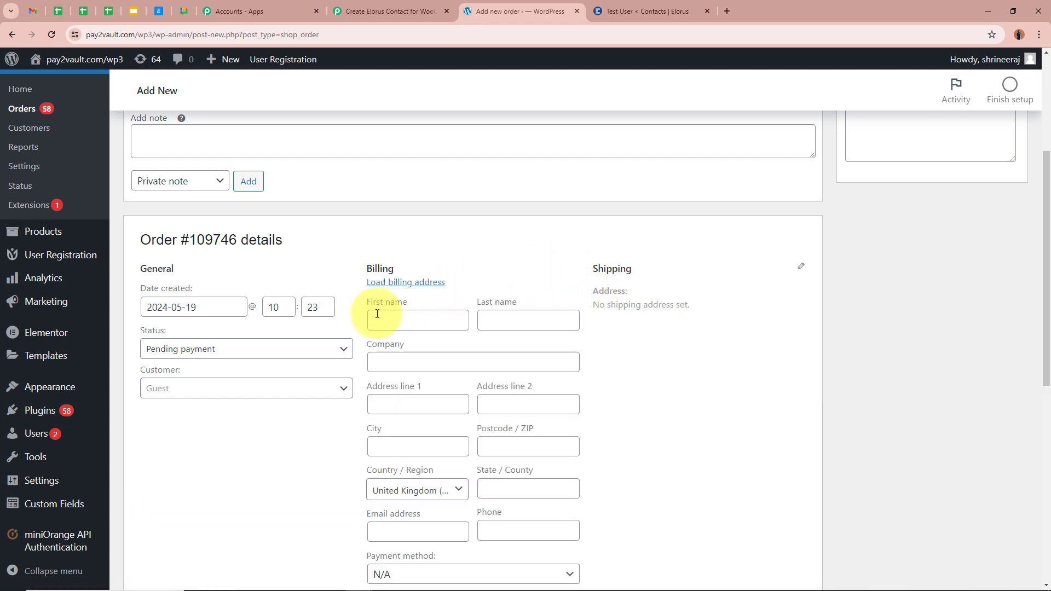
scroll(677, 490, down, 1)
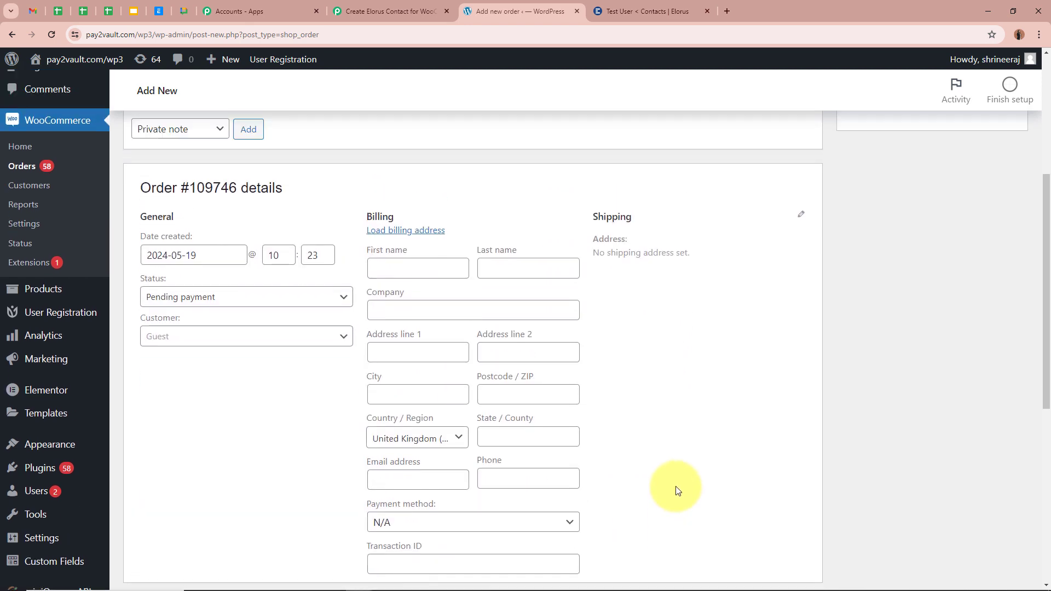
click(429, 266)
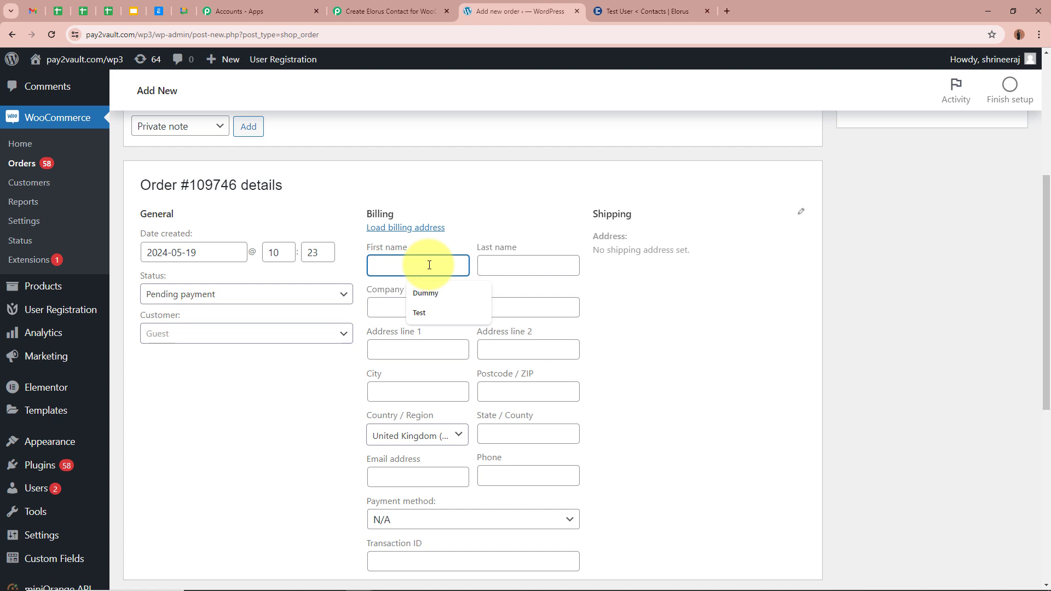
text(Demo)
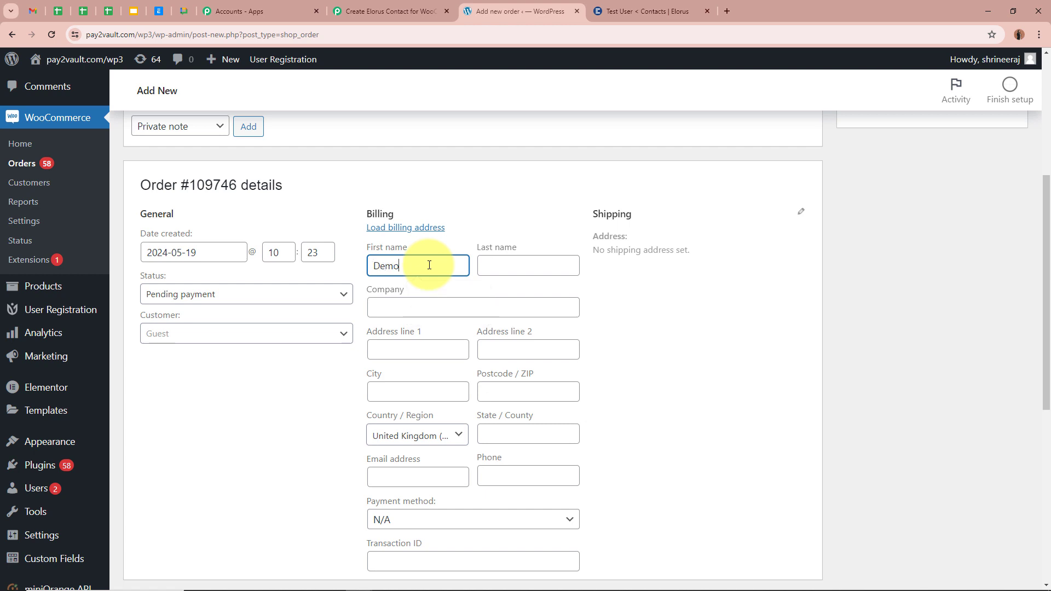
click(557, 267)
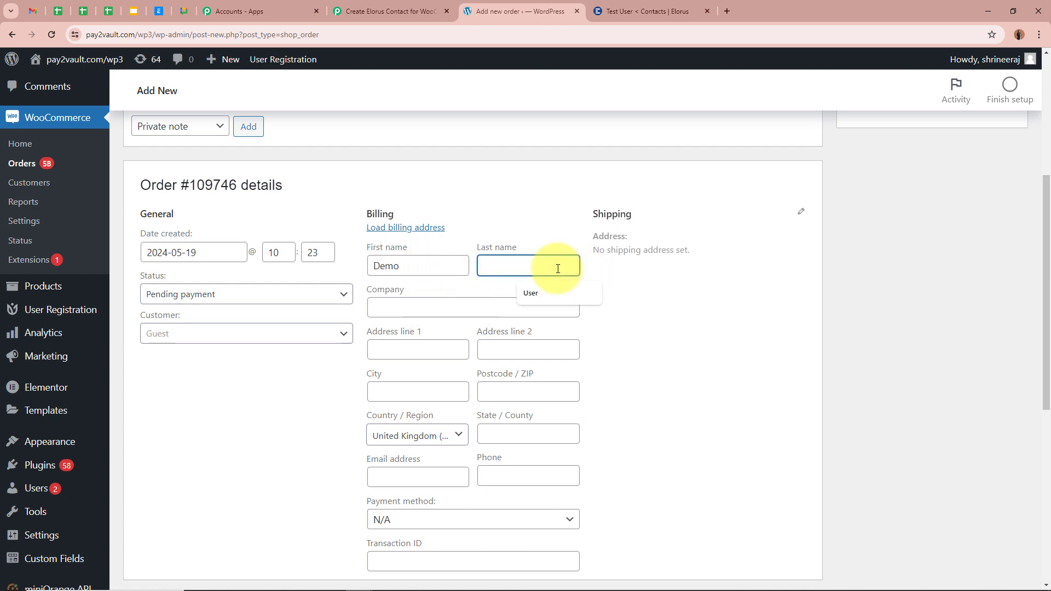
text(User)
click(418, 347)
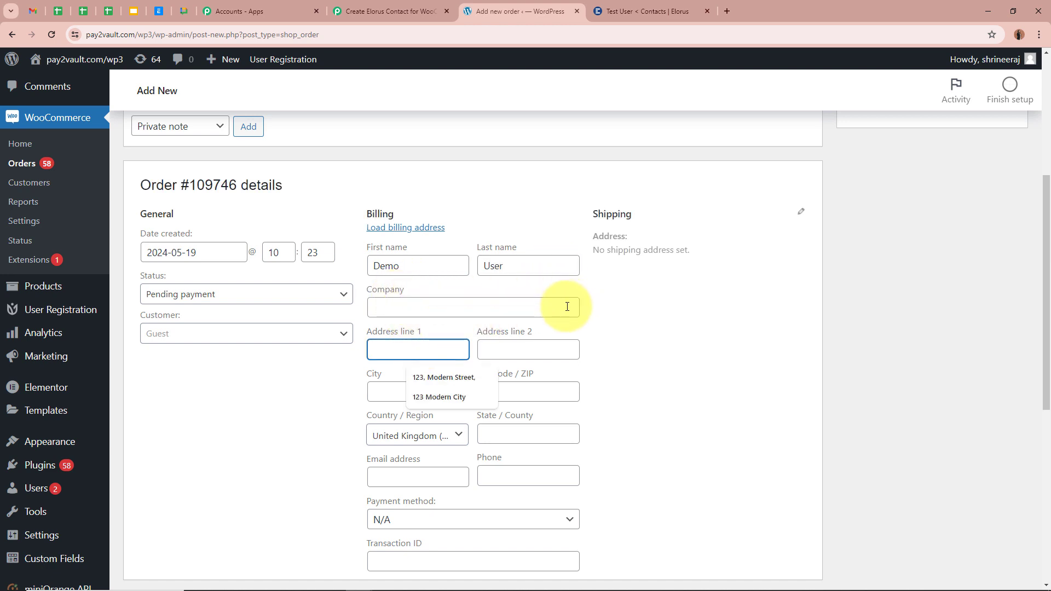
text(123 M)
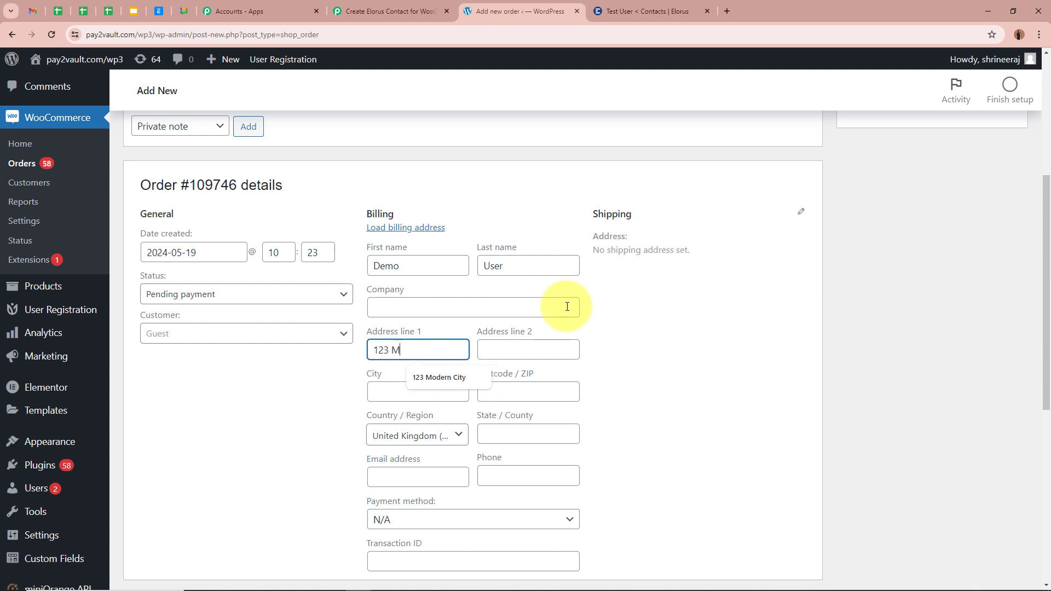
text(odern Colony)
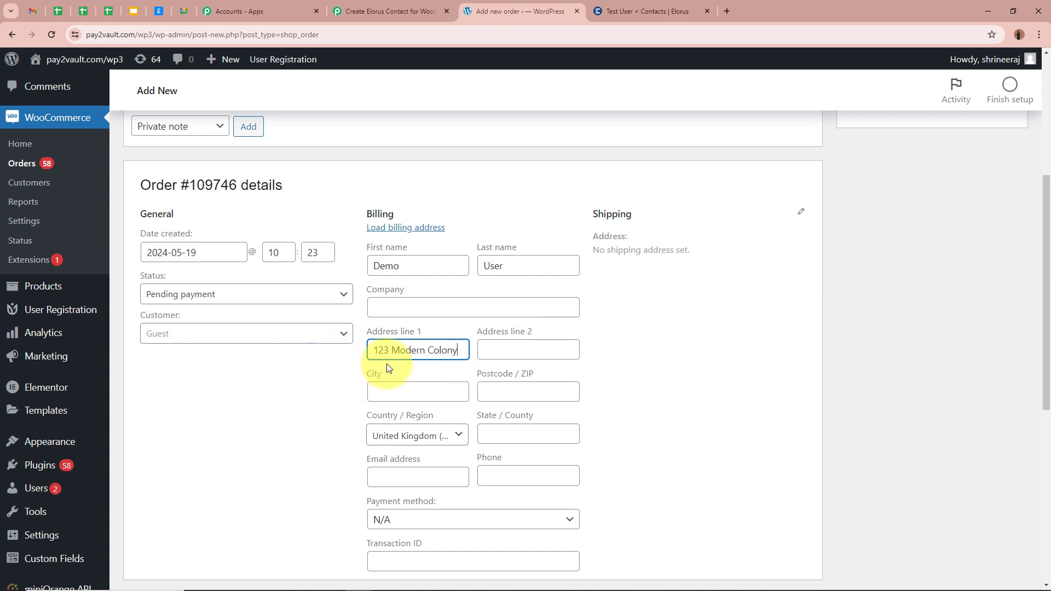
click(513, 350)
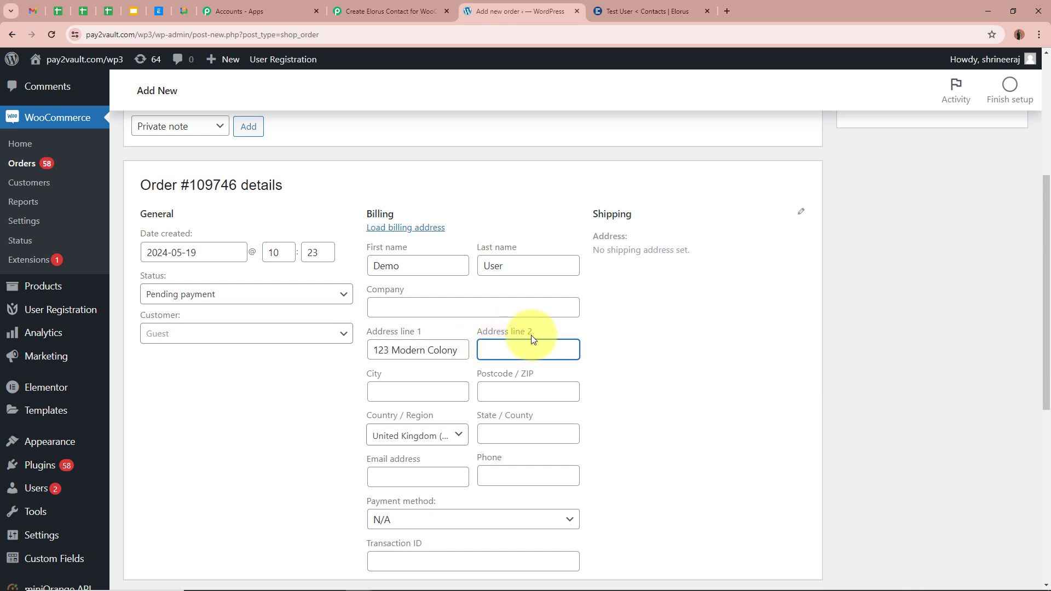
click(422, 389)
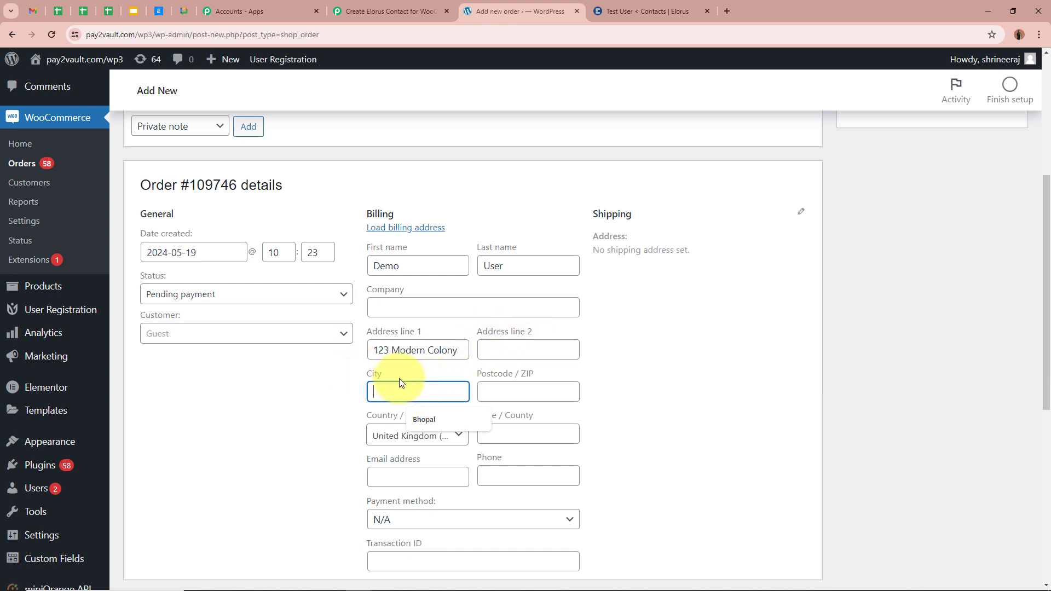
text(Indore)
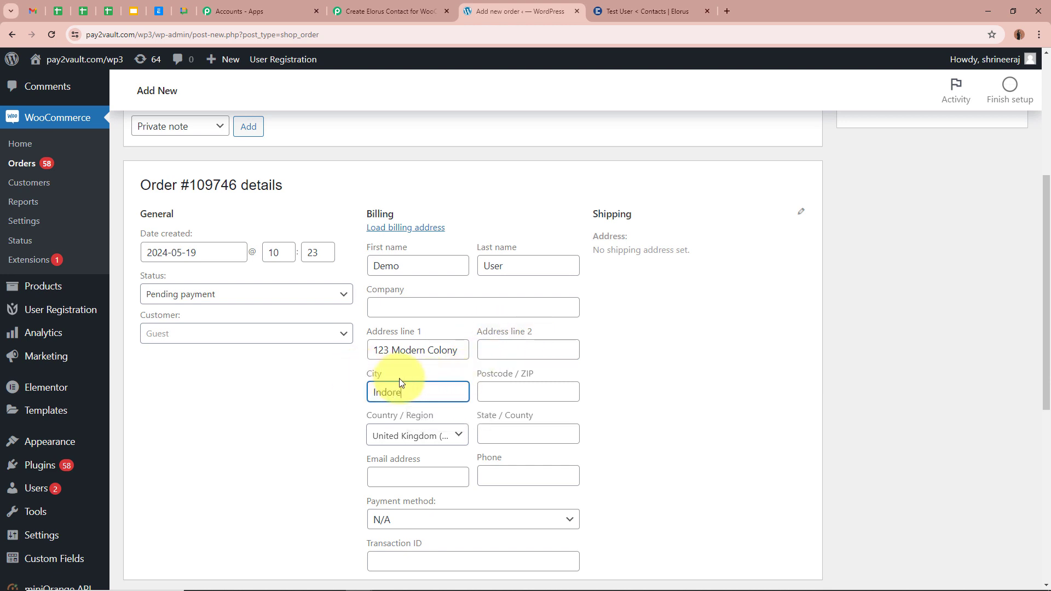
click(522, 394)
text(4)
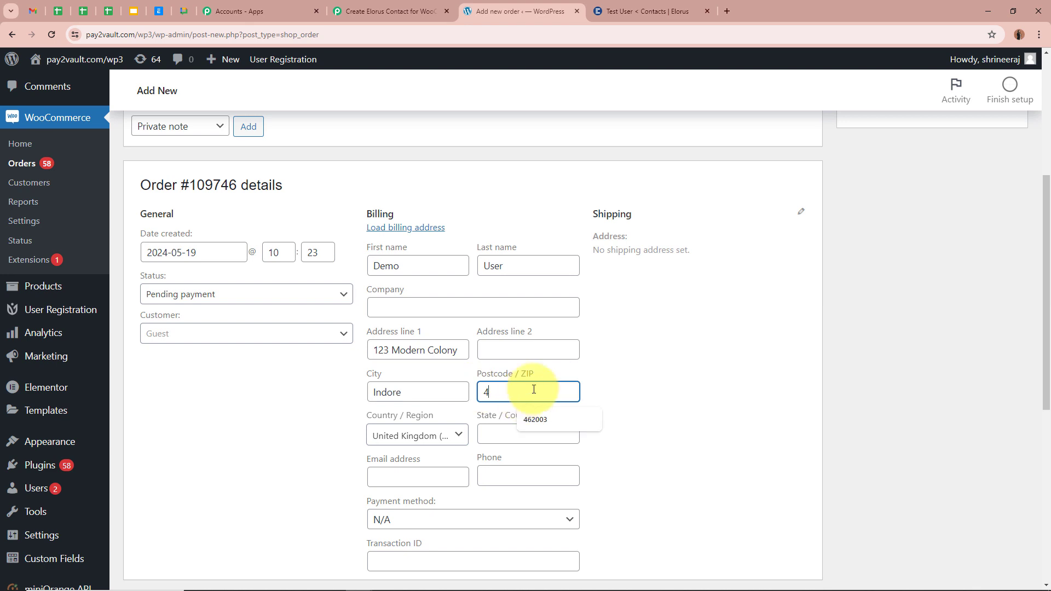
text(62004)
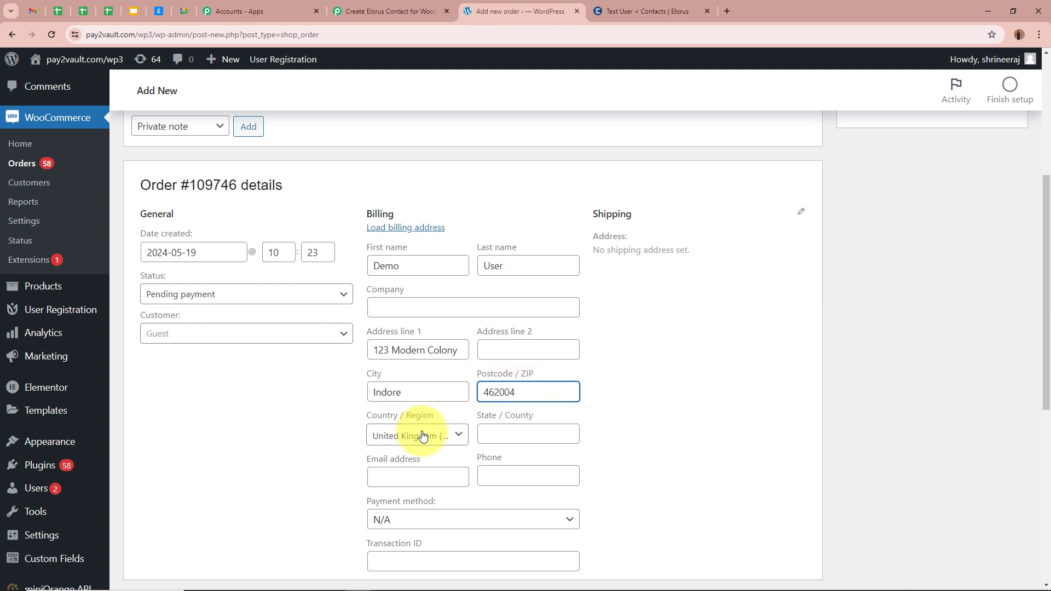
Step: Set the billing country to India and the state to Madhya Pradesh
click(446, 434)
click(430, 273)
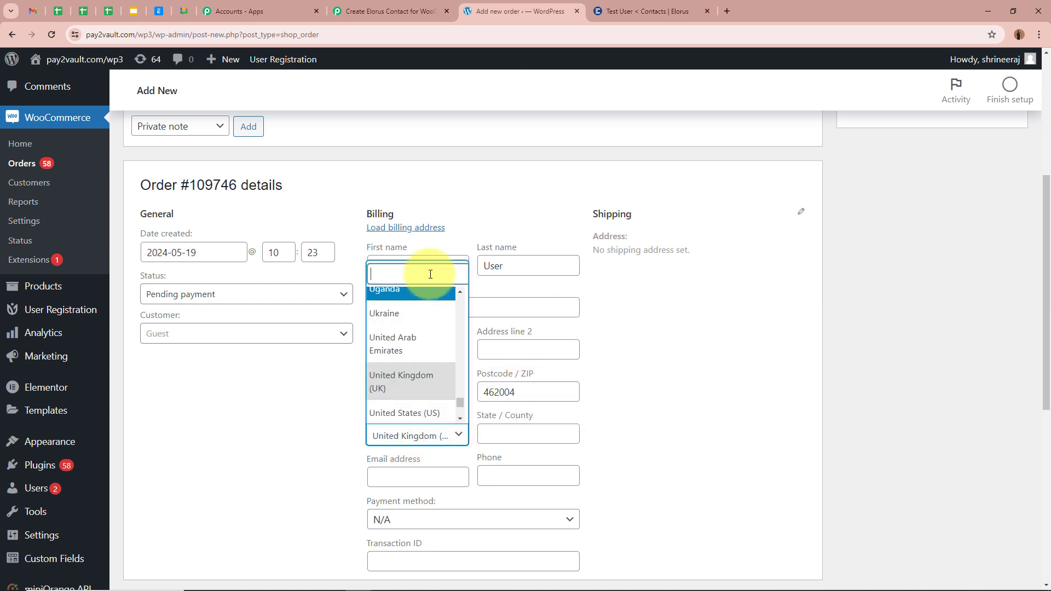
text(India)
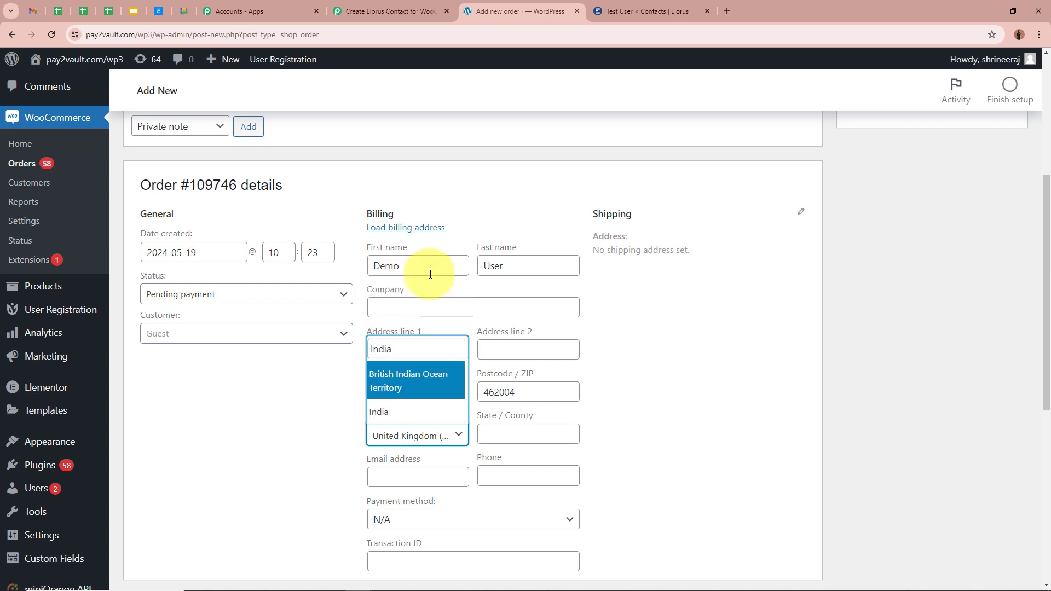
click(435, 411)
click(522, 435)
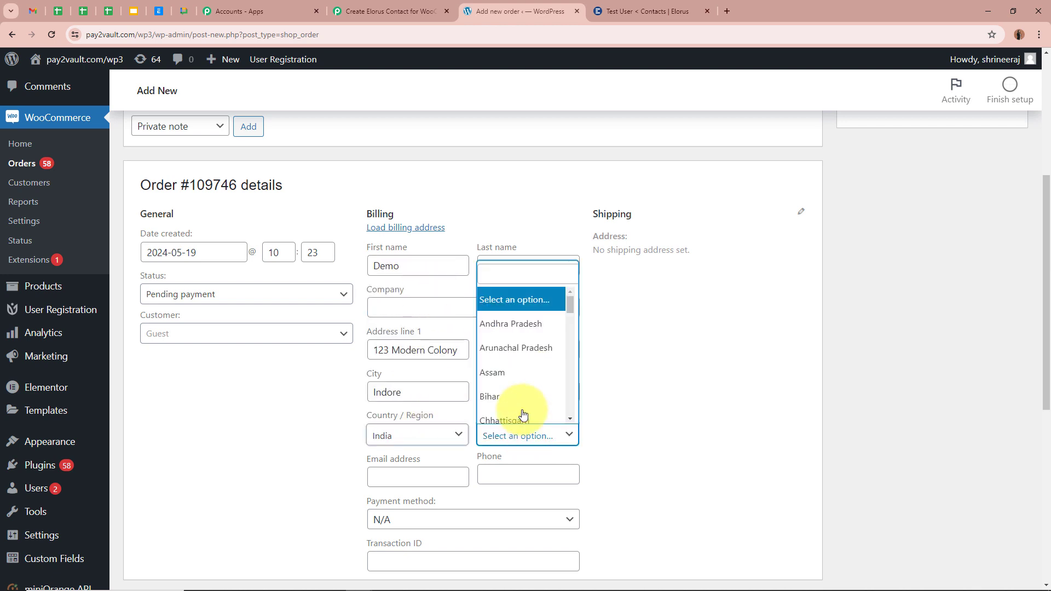
text(Madh)
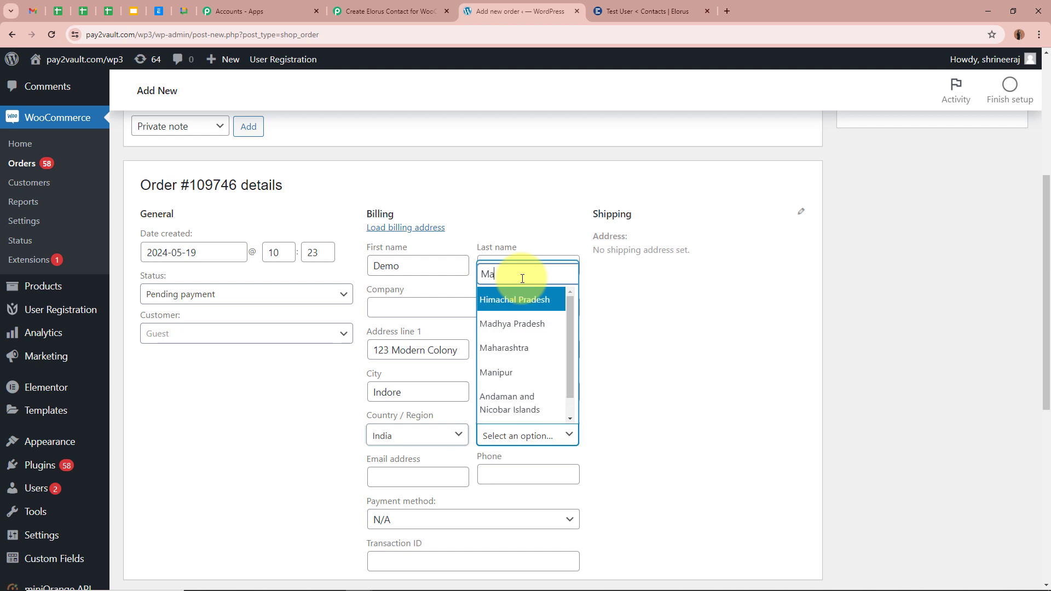
key(Return)
Step: Fill in the billing email address and phone number
scroll(426, 302, down, 3)
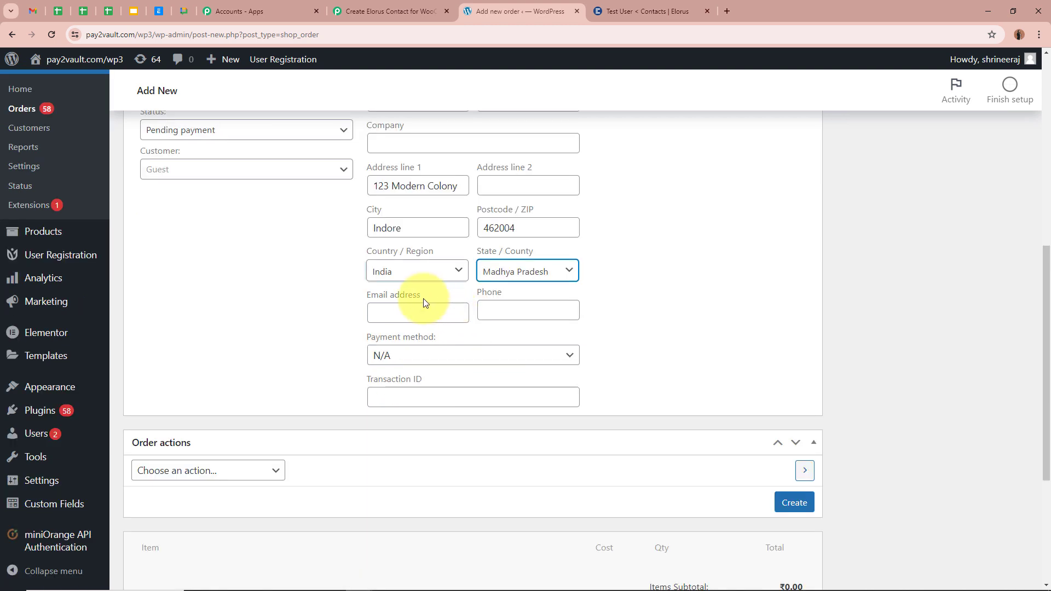
click(424, 307)
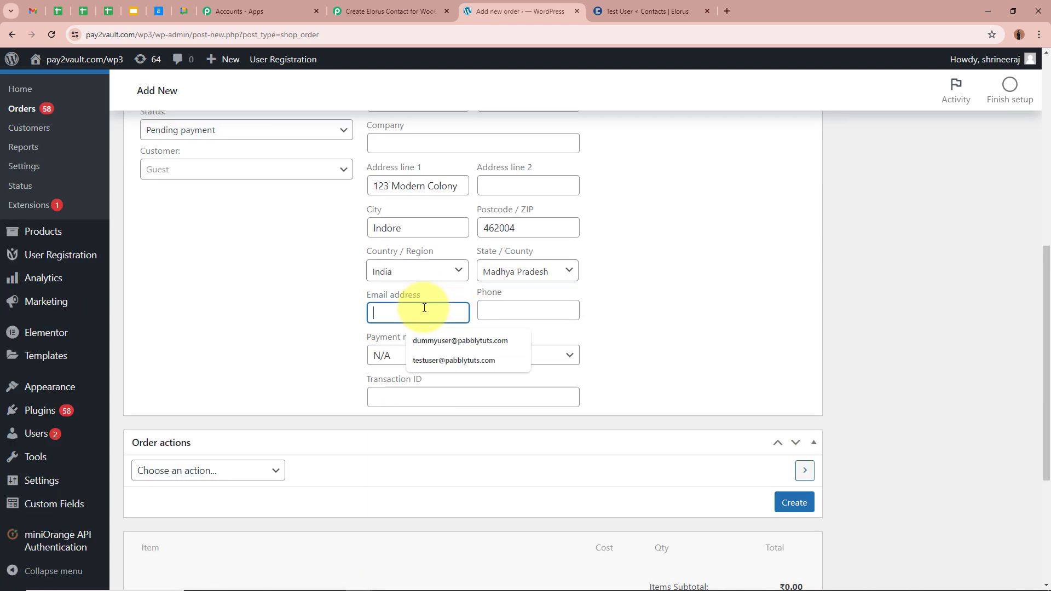
key(ctrl+v)
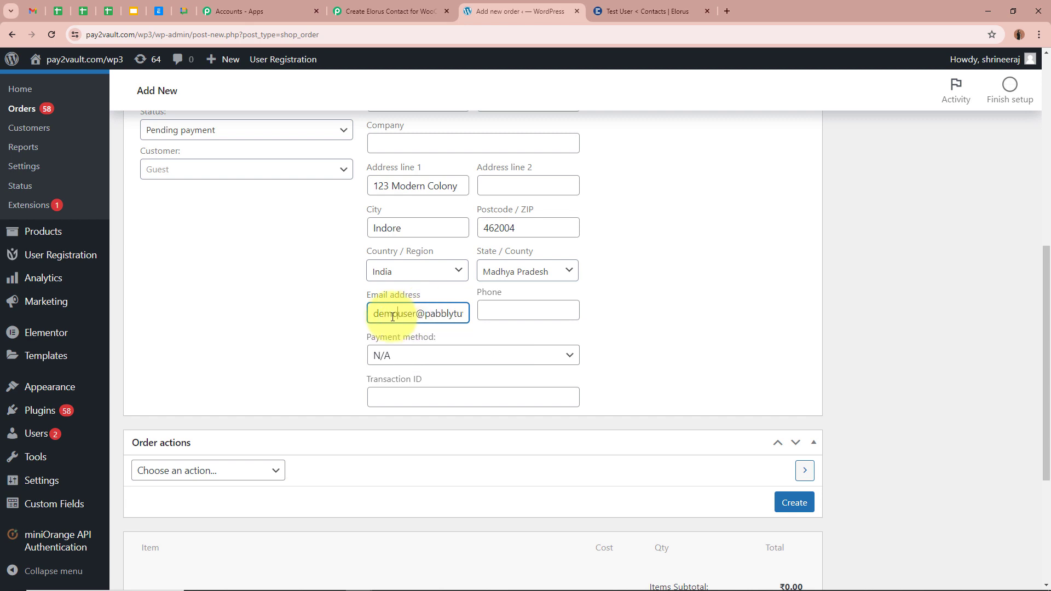
click(296, 326)
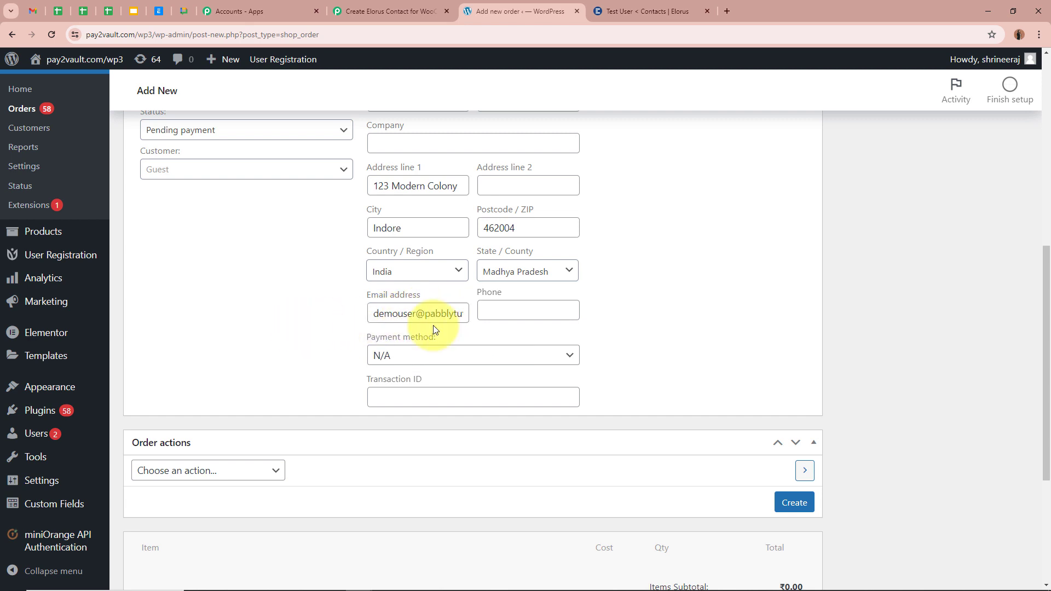
click(546, 310)
text(5656565656)
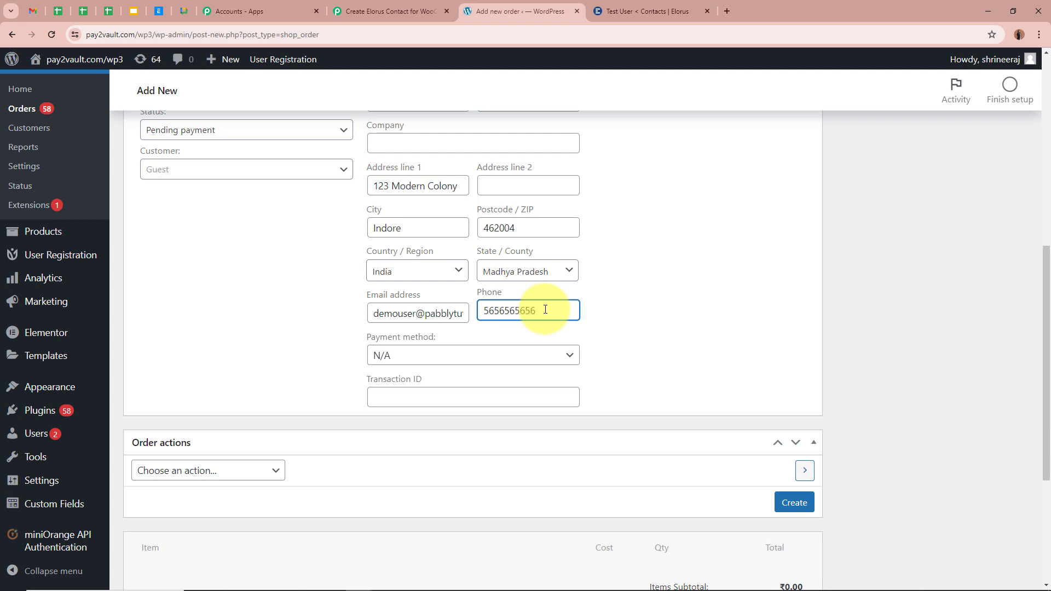
scroll(395, 324, up, 5)
scroll(622, 507, down, 3)
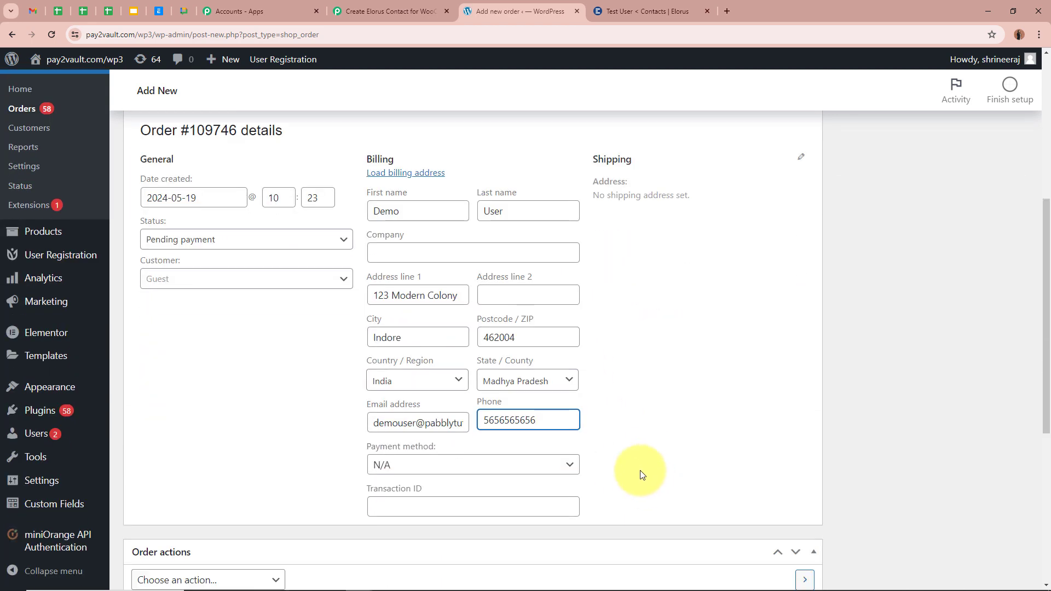
Step: Open the shipping address editor and review the fields copied from billing
click(802, 159)
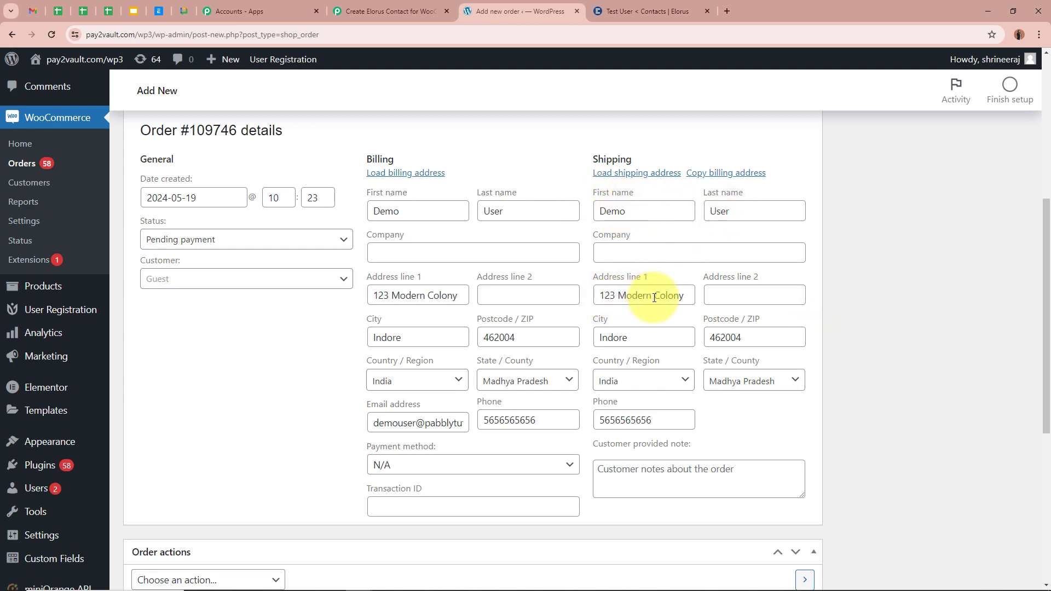
scroll(665, 349, down, 1)
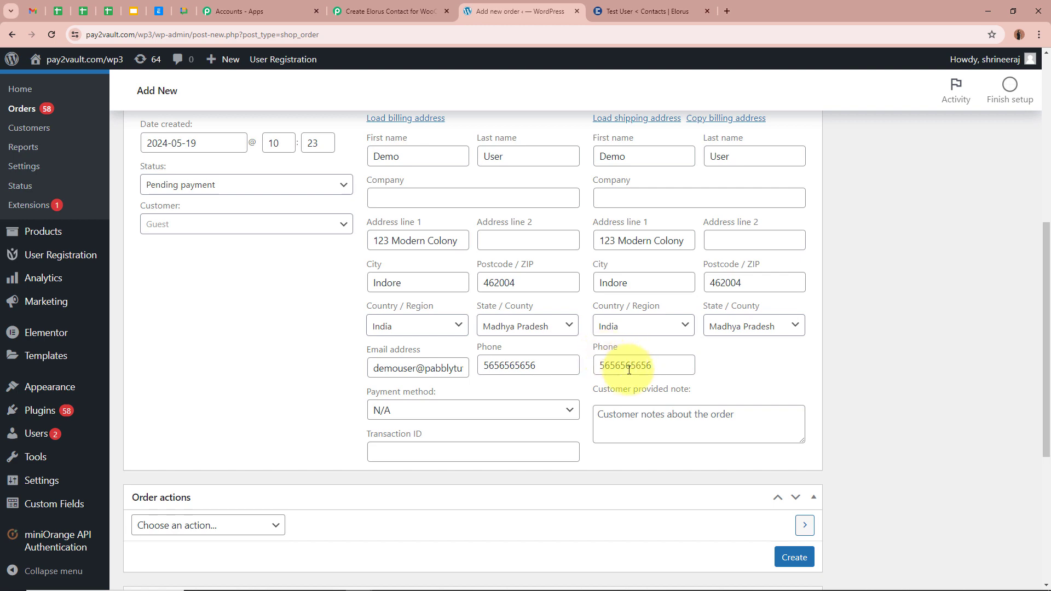
scroll(892, 327, up, 3)
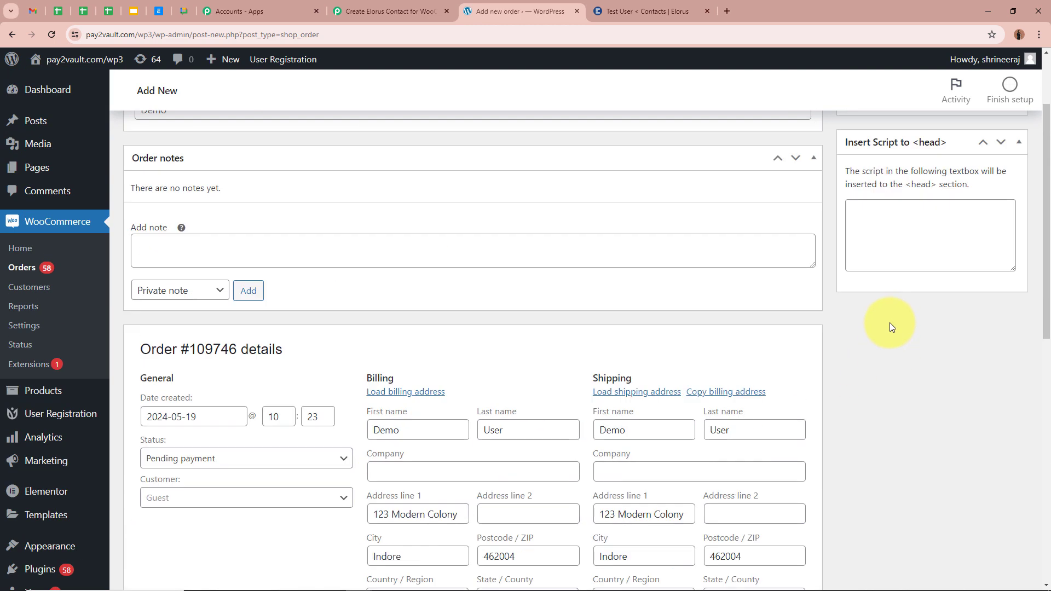
scroll(887, 323, down, 4)
scroll(887, 325, down, 2)
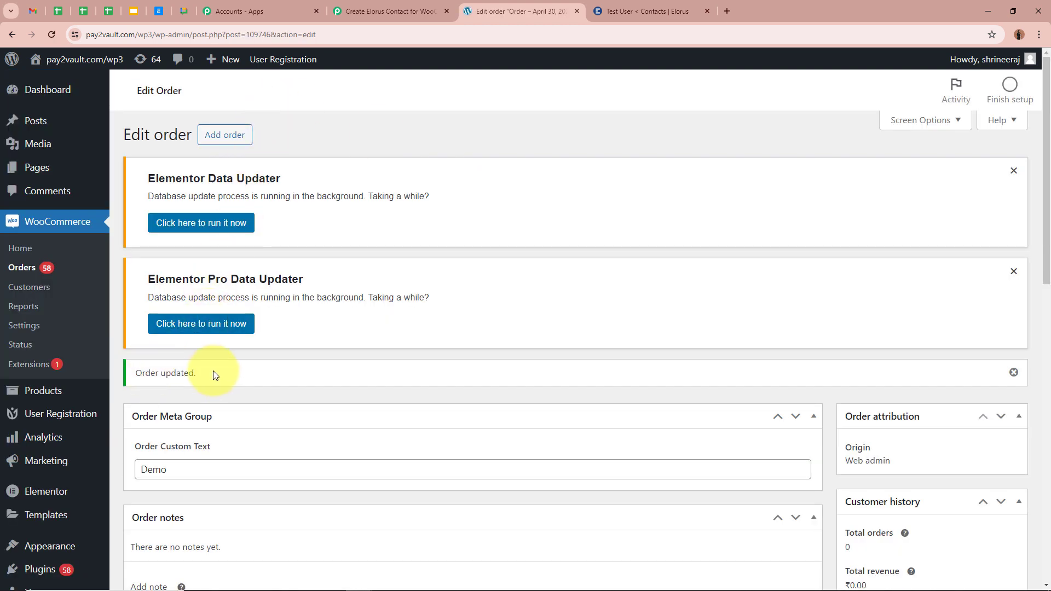
click(34, 267)
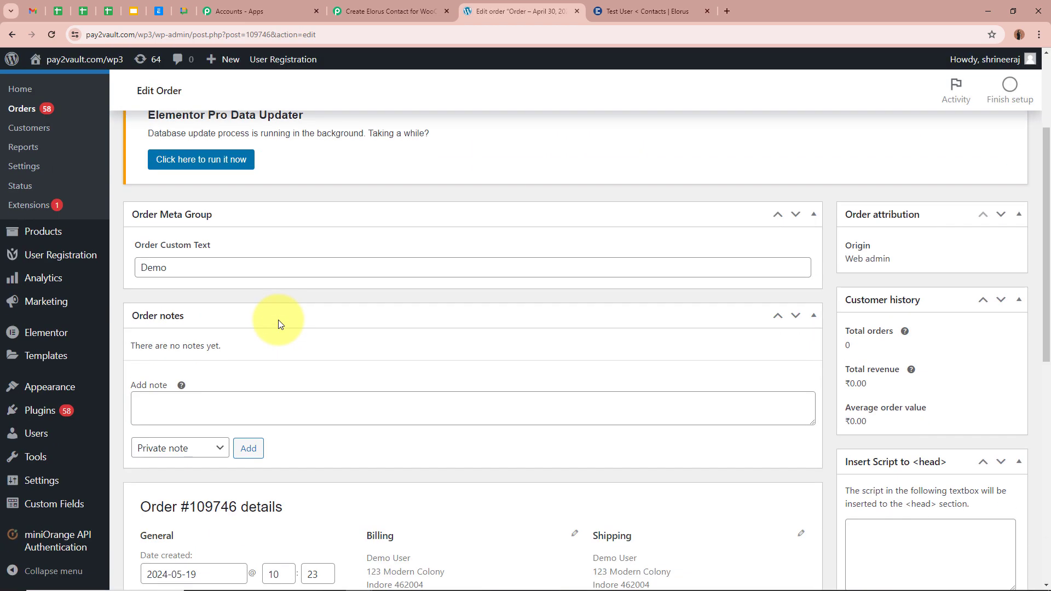
scroll(278, 320, down, 1)
scroll(542, 424, down, 1)
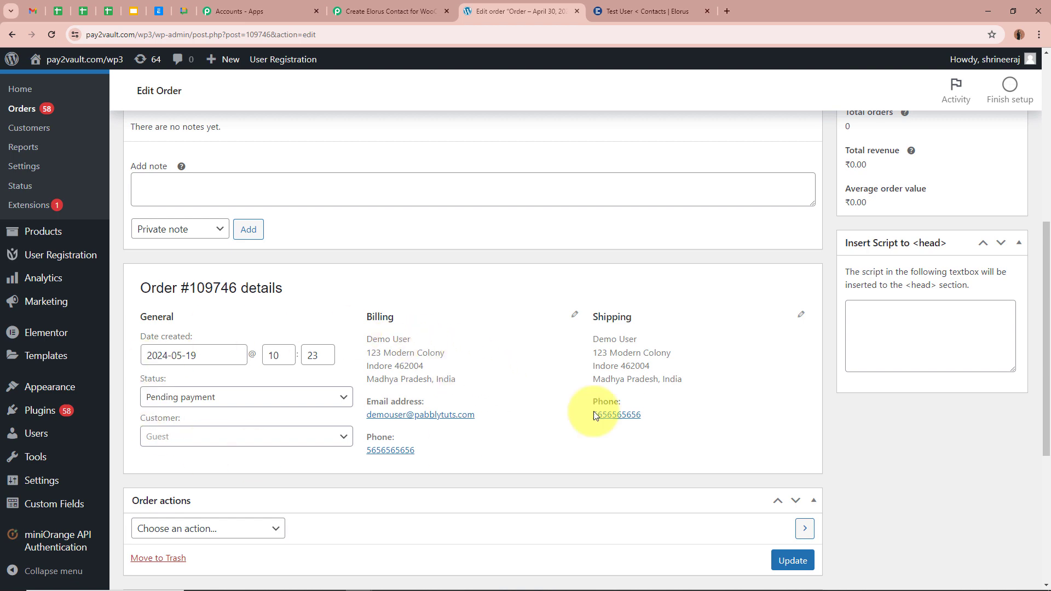
scroll(878, 396, up, 7)
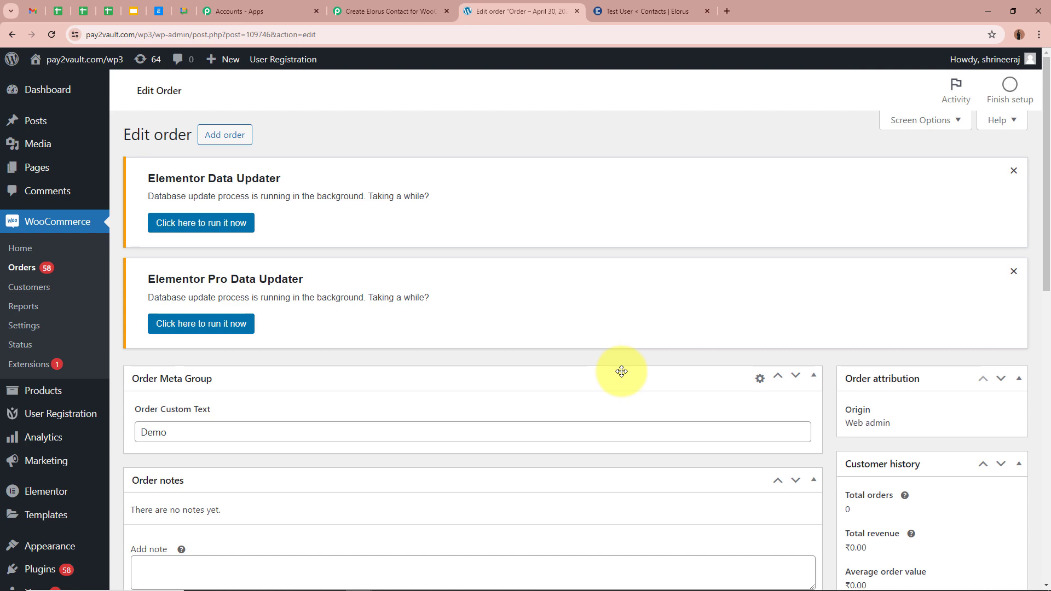
Step: Scroll through the captured order's shipping, payment and meta data fields in the WooCommerce trigger response
click(393, 12)
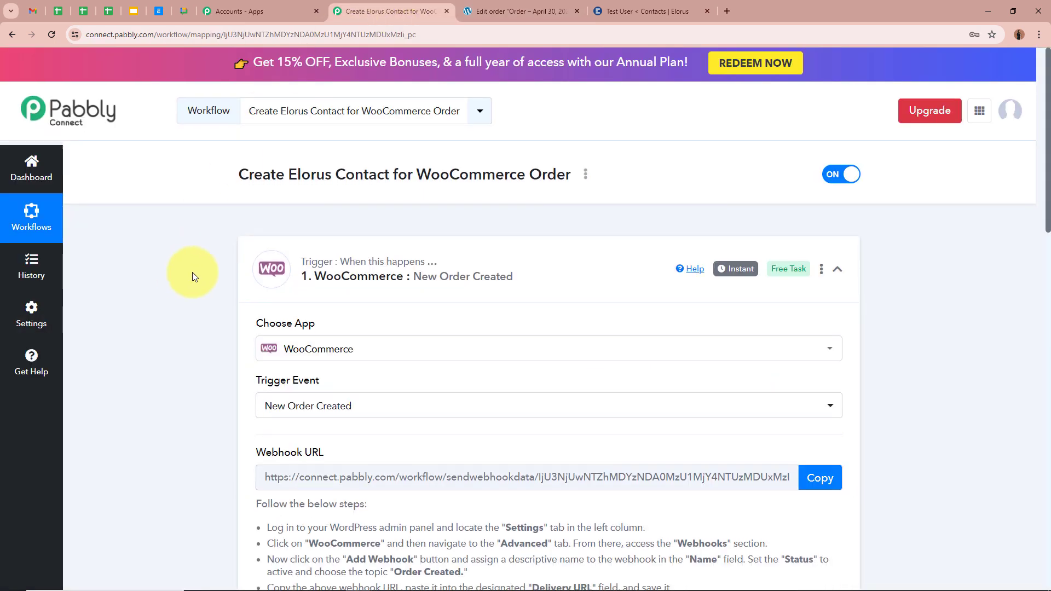
scroll(192, 273, down, 4)
scroll(193, 271, down, 7)
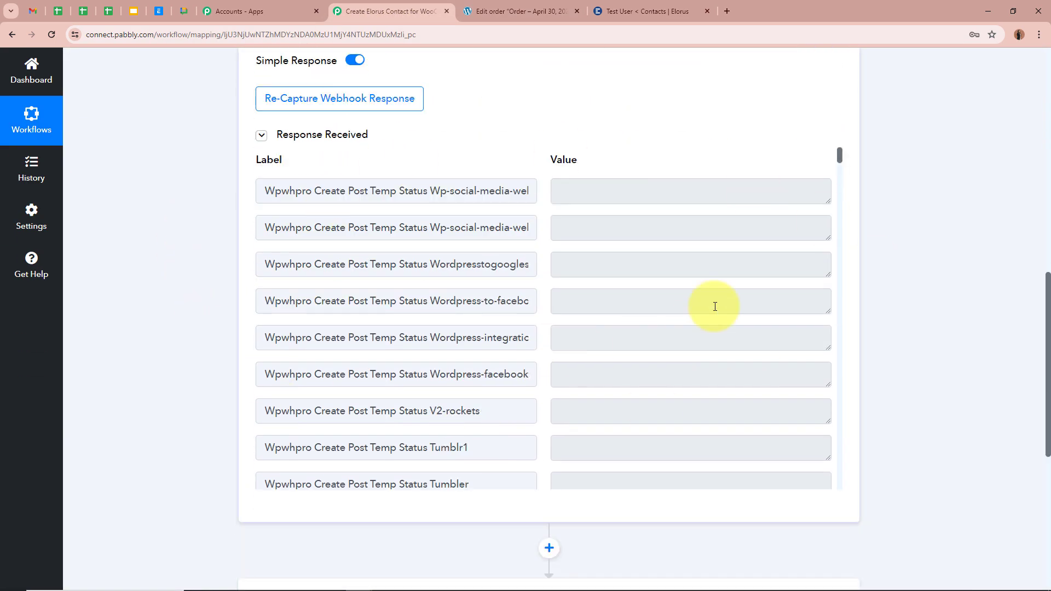
scroll(641, 314, down, 12)
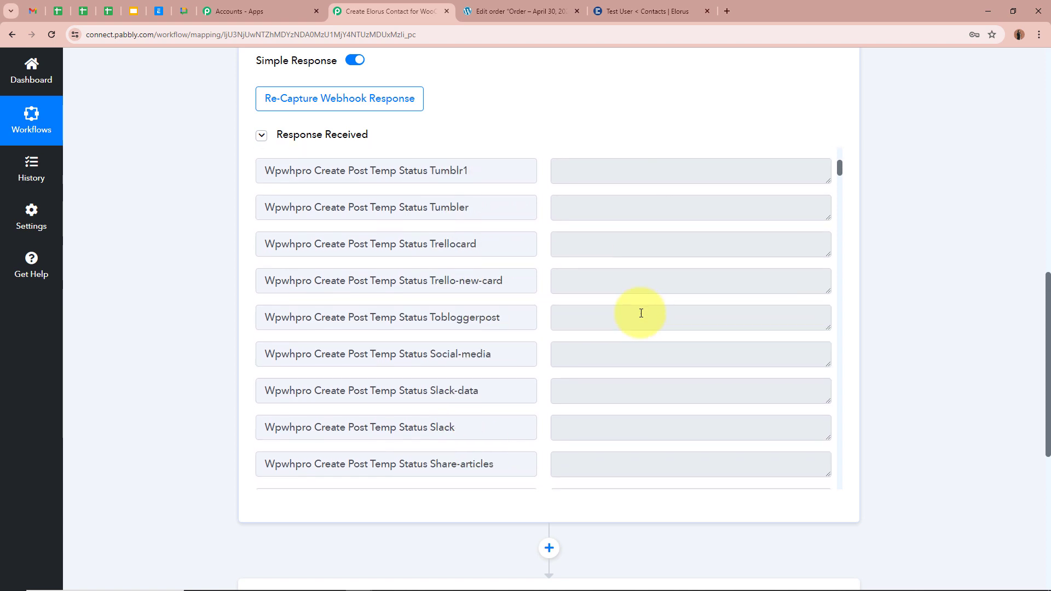
scroll(640, 313, down, 15)
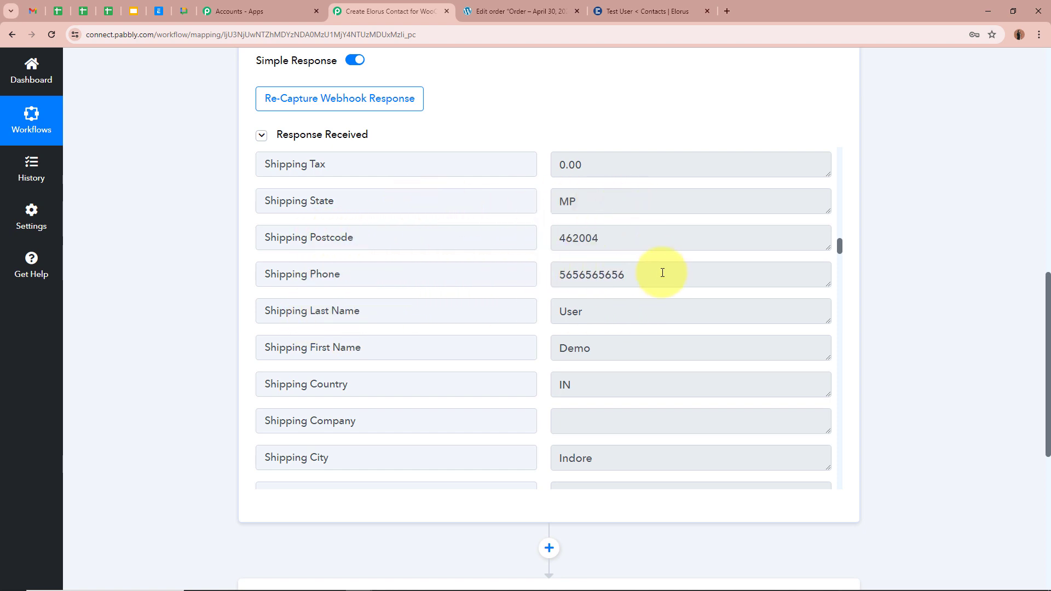
scroll(646, 290, down, 2)
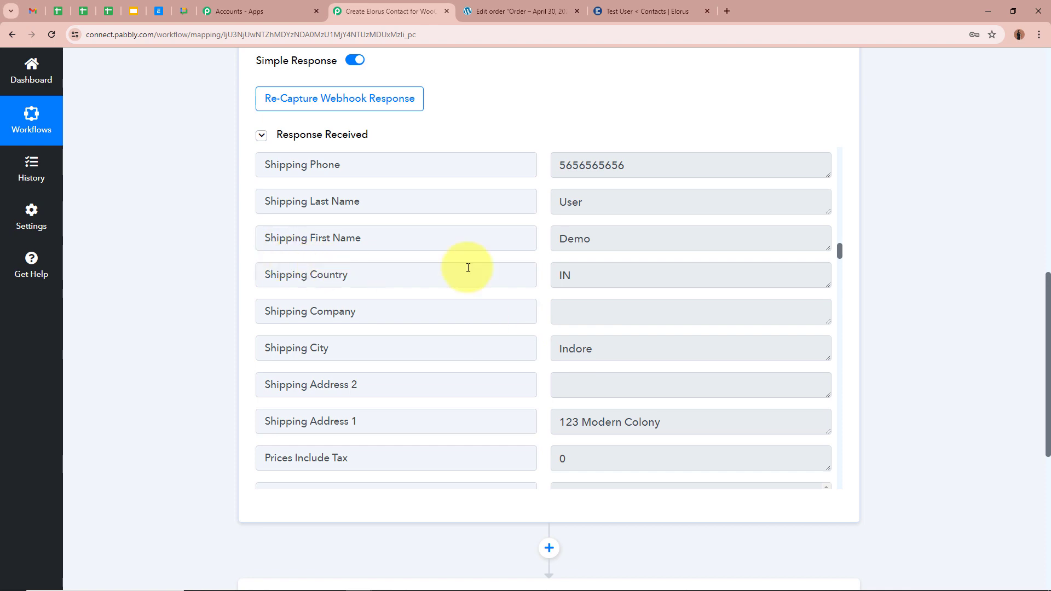
scroll(796, 393, down, 3)
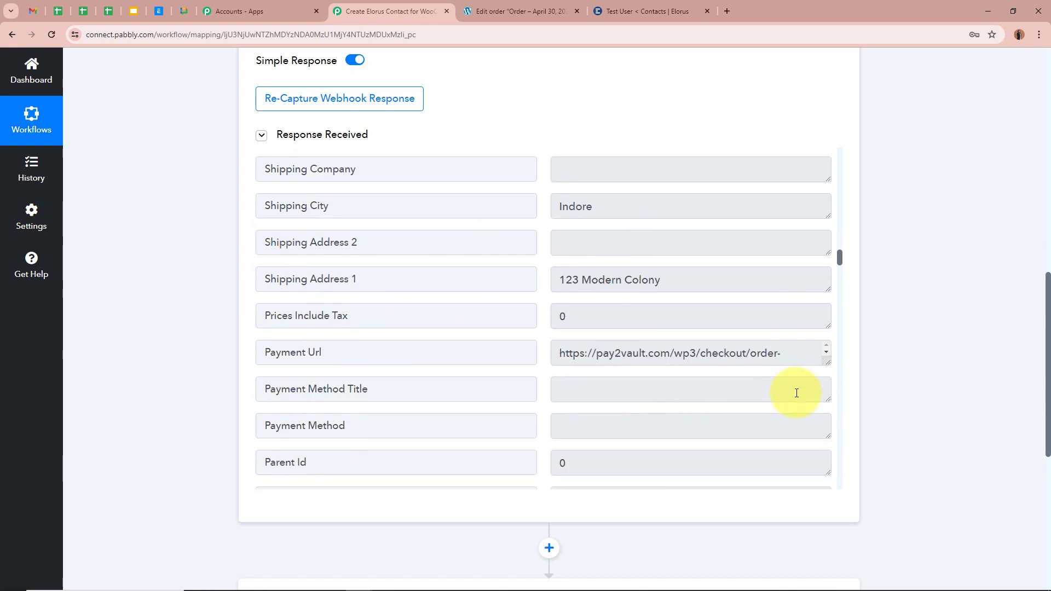
scroll(796, 393, down, 5)
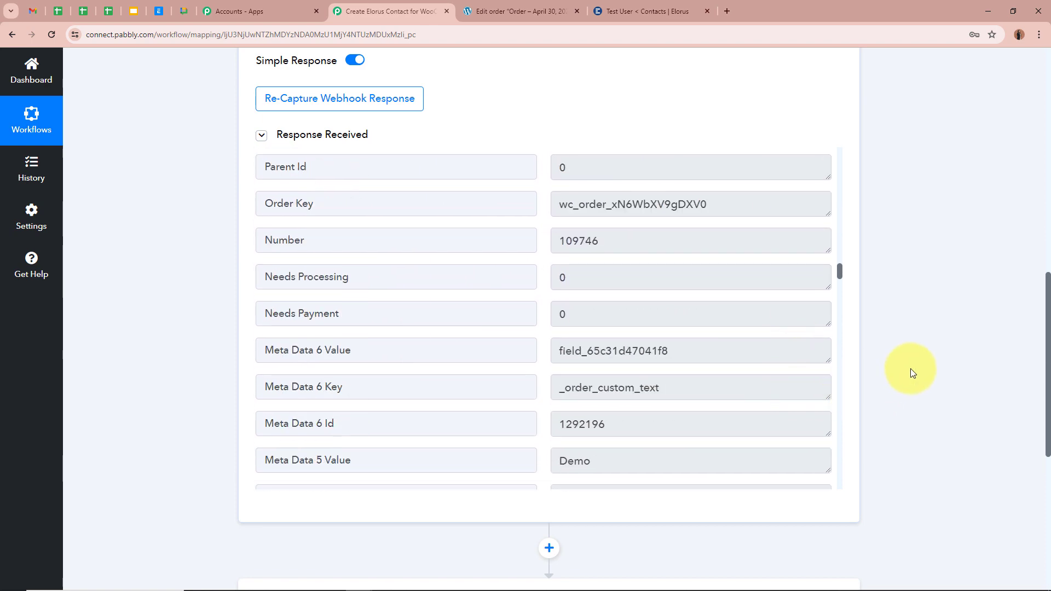
scroll(911, 369, up, 11)
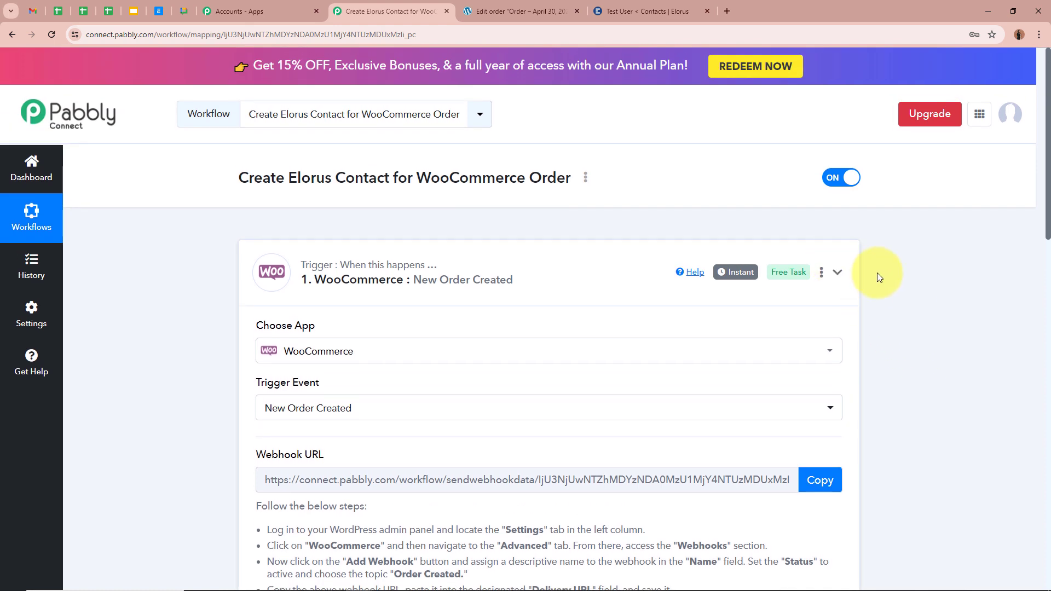
Step: Collapse the WooCommerce trigger and pick Elorus as the action step's app
click(838, 273)
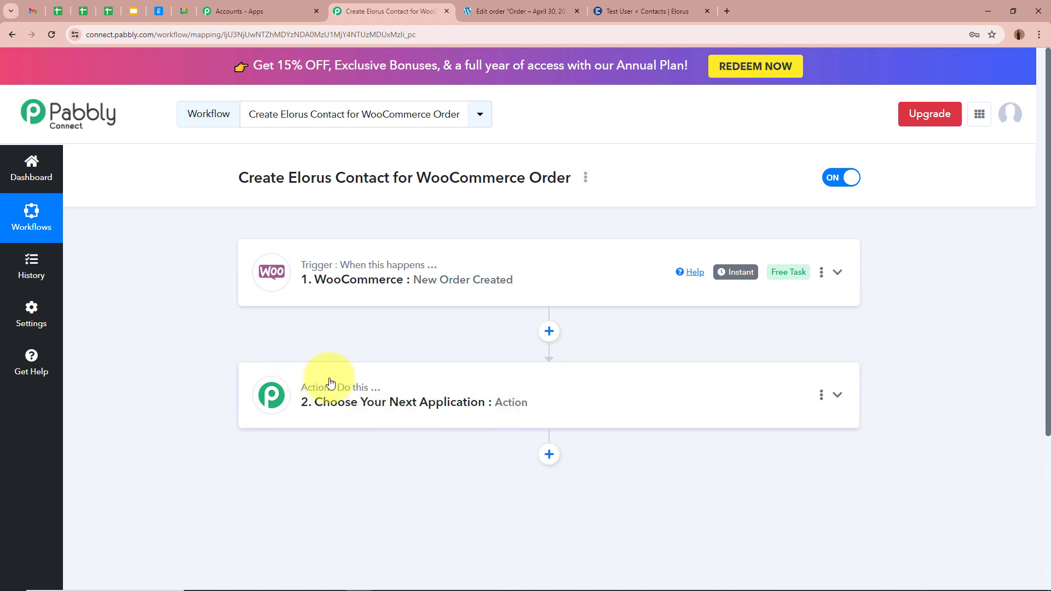
click(837, 395)
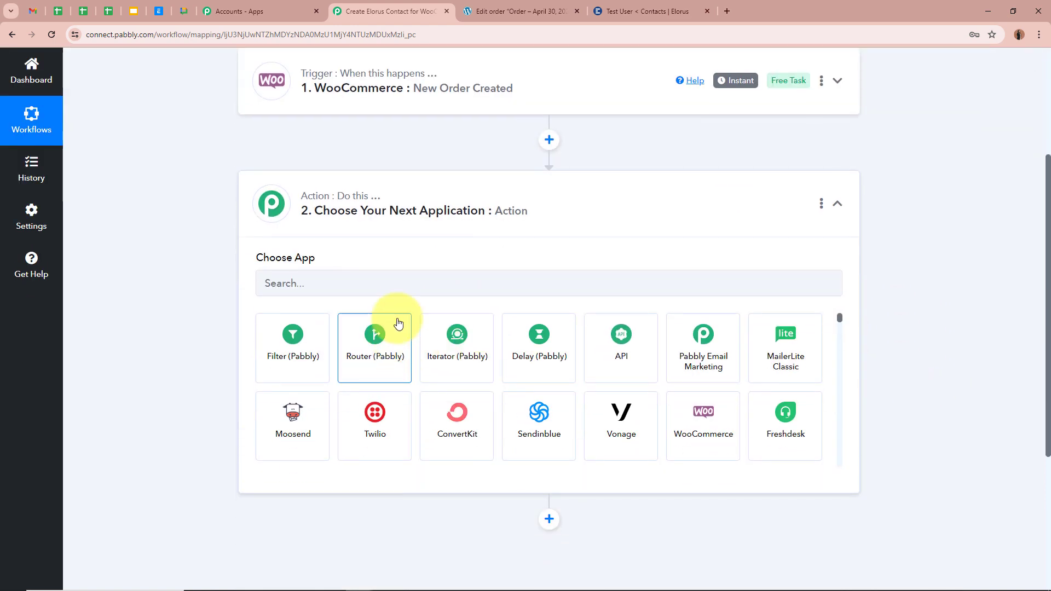
click(412, 281)
text(E)
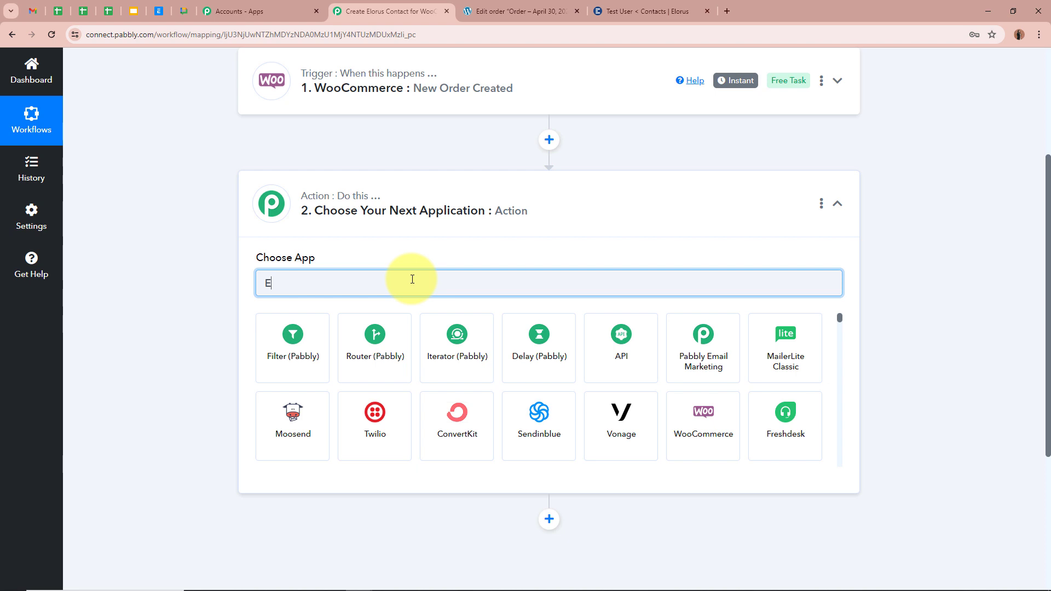
text(lo)
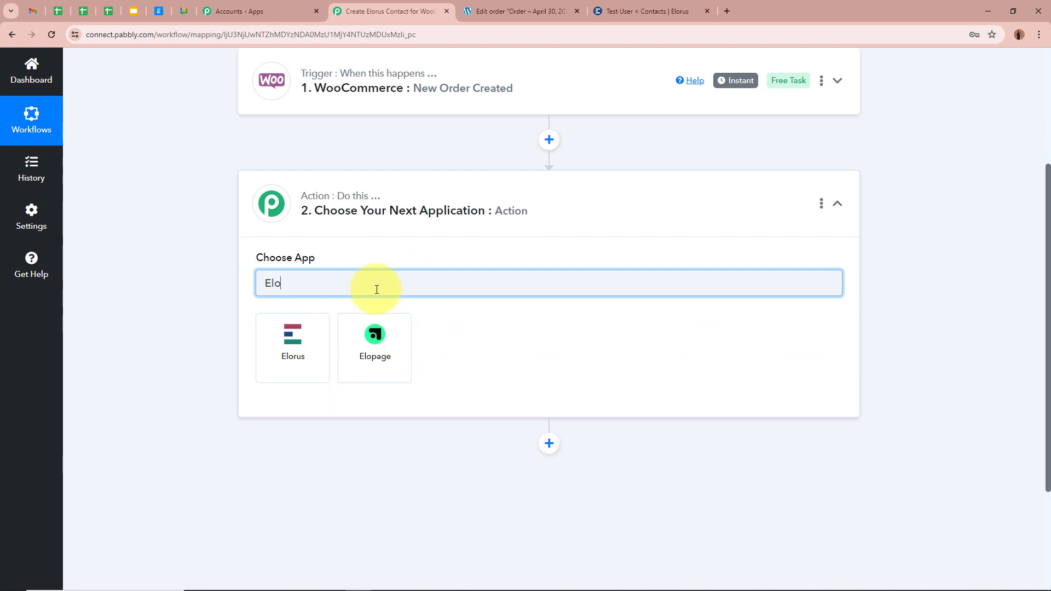
click(293, 341)
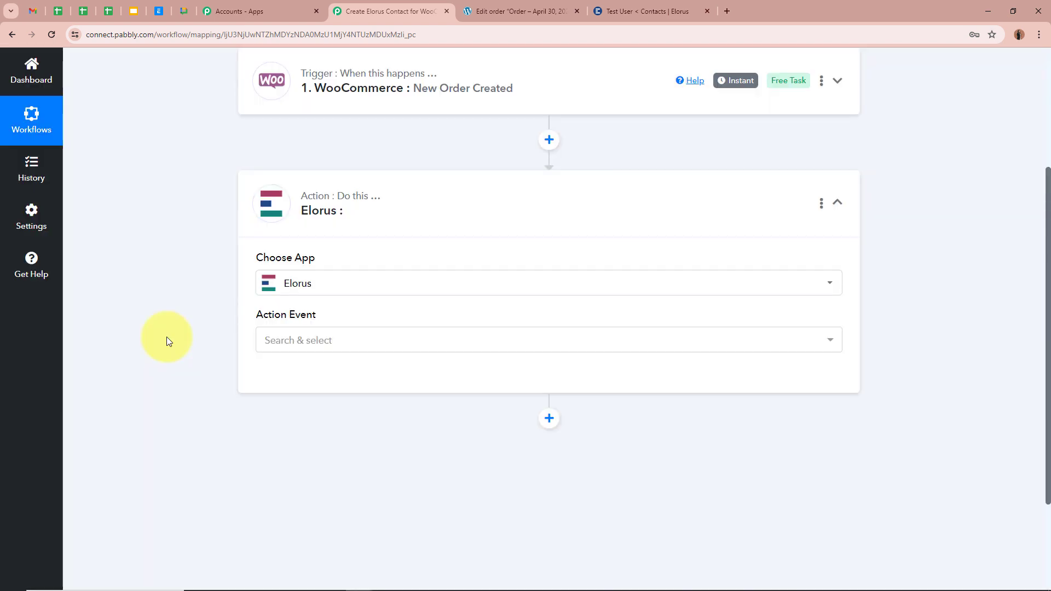
Step: Choose Create Contact as the Elorus action event and start connecting an account
click(397, 341)
click(324, 137)
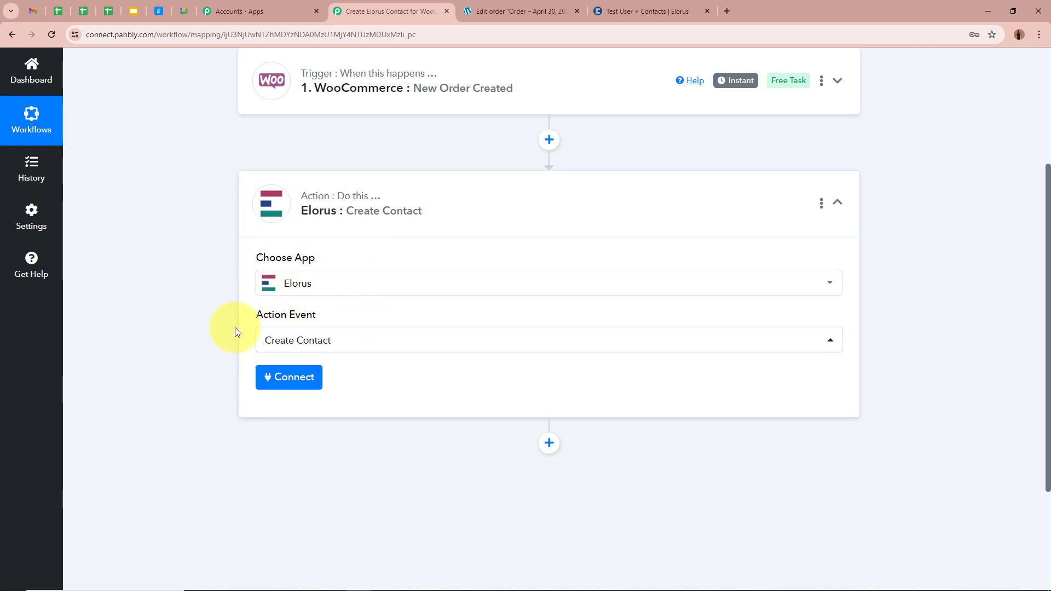
scroll(205, 338, down, 1)
click(302, 322)
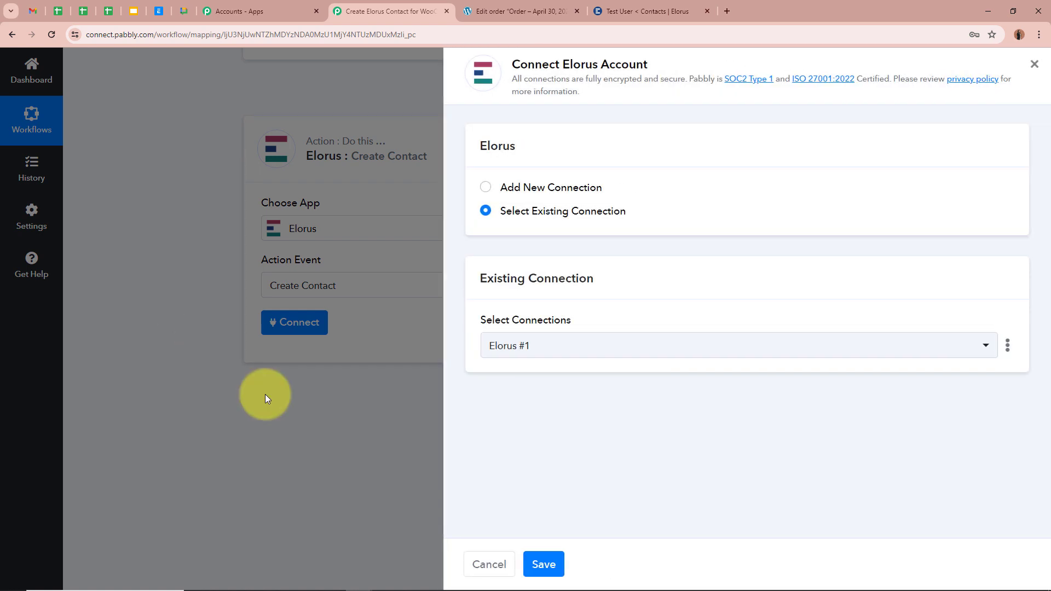
Step: Add a new Elorus connection and begin its Authorization value with 'Token'
click(485, 187)
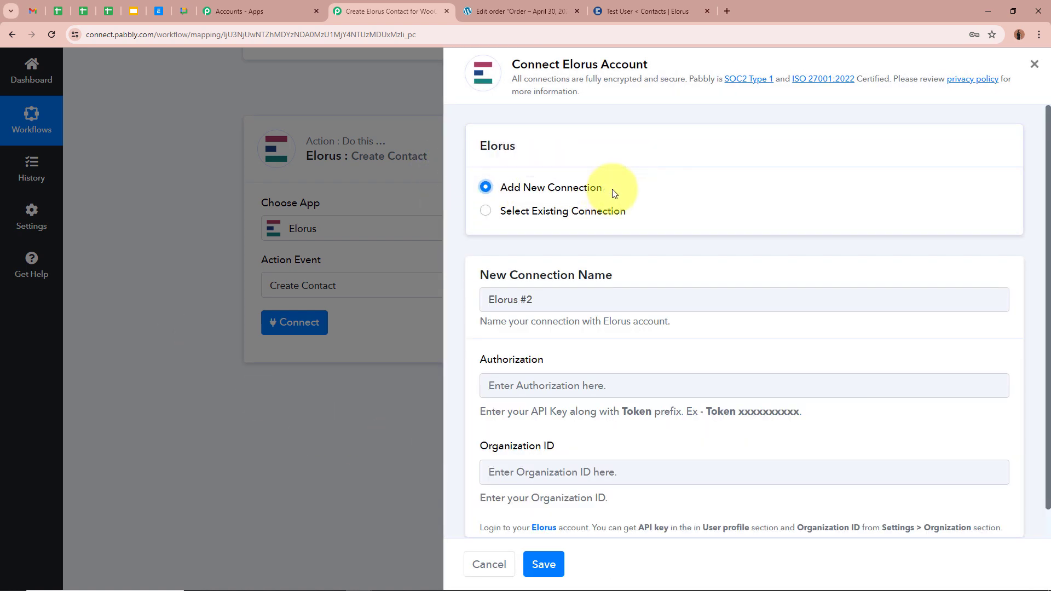
scroll(612, 189, down, 1)
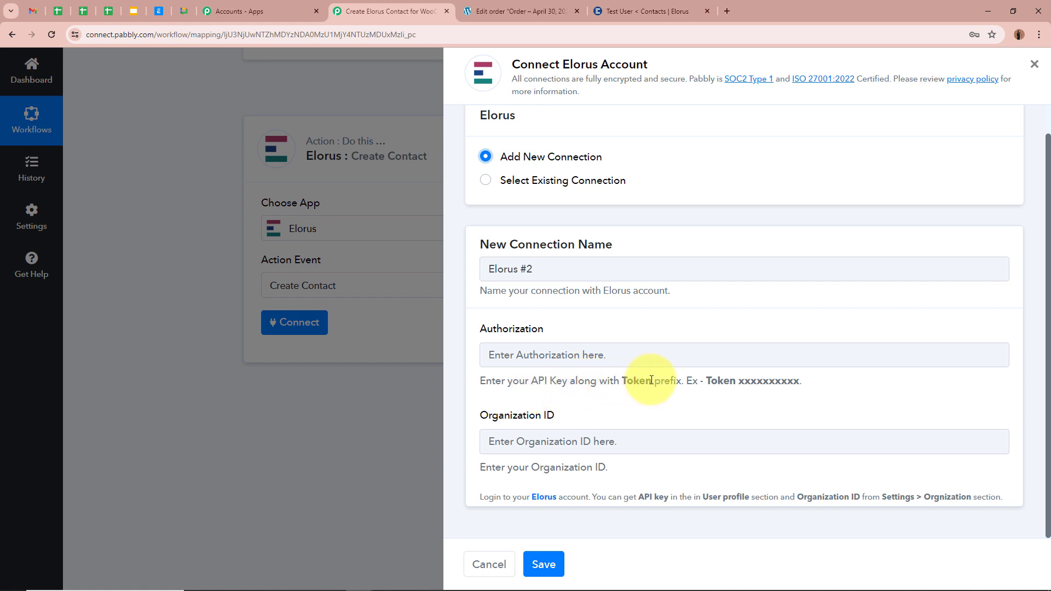
click(663, 363)
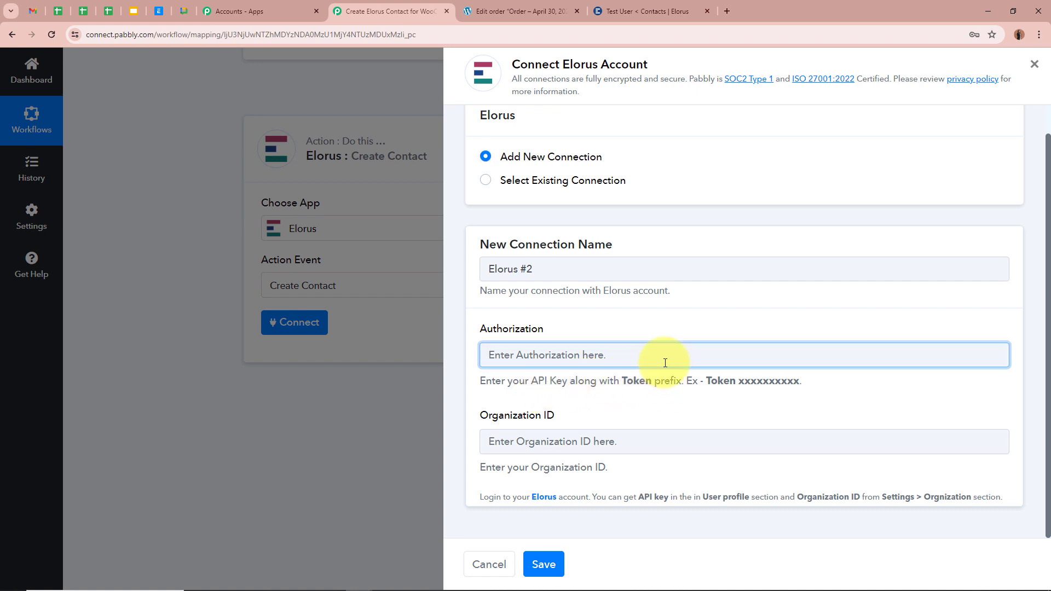
text(Token)
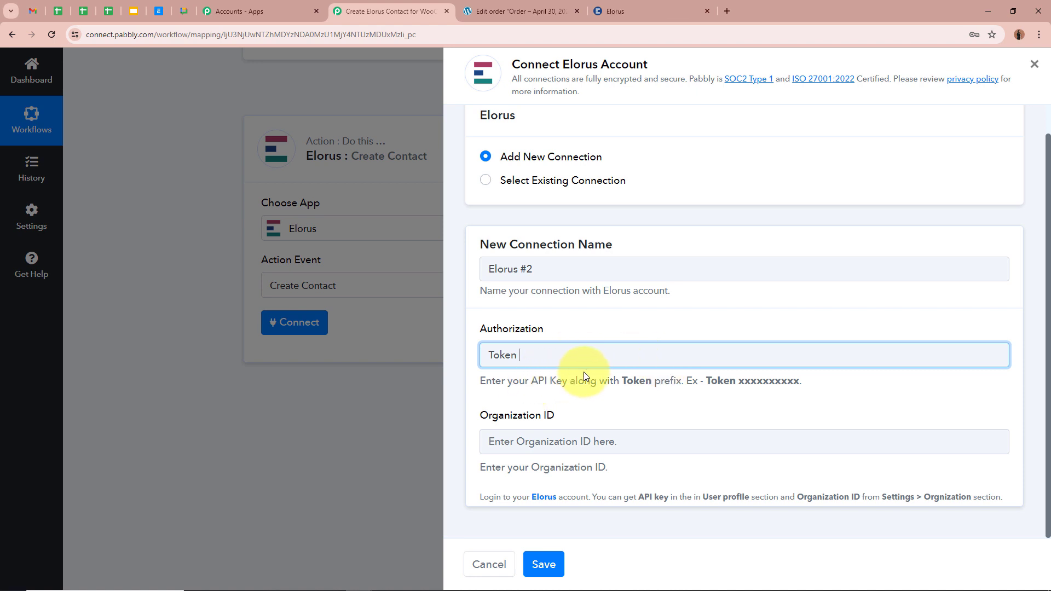
click(678, 10)
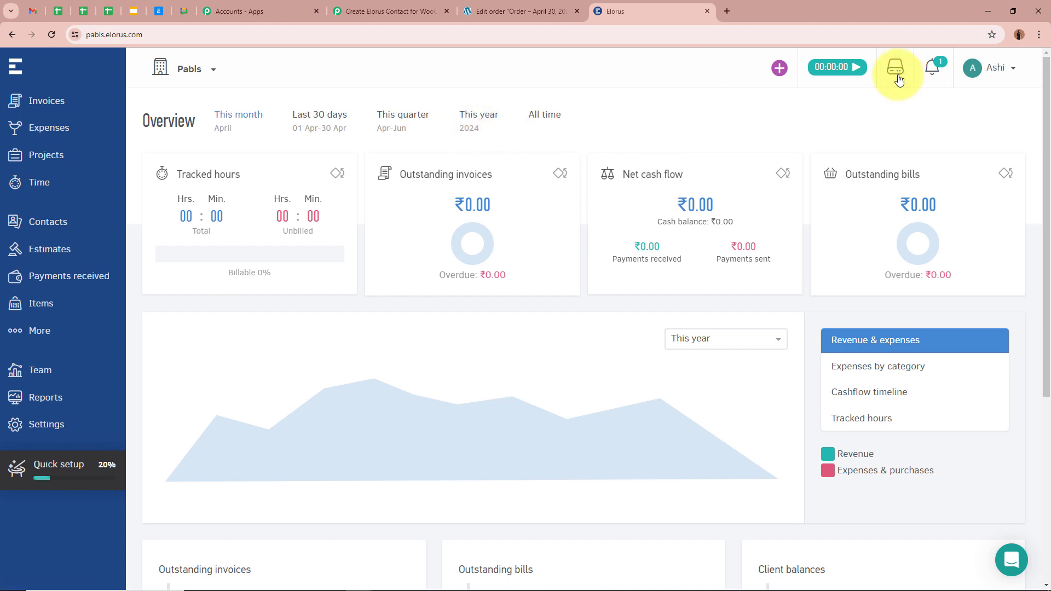
Step: Copy the API key from the Elorus User profile page
click(993, 68)
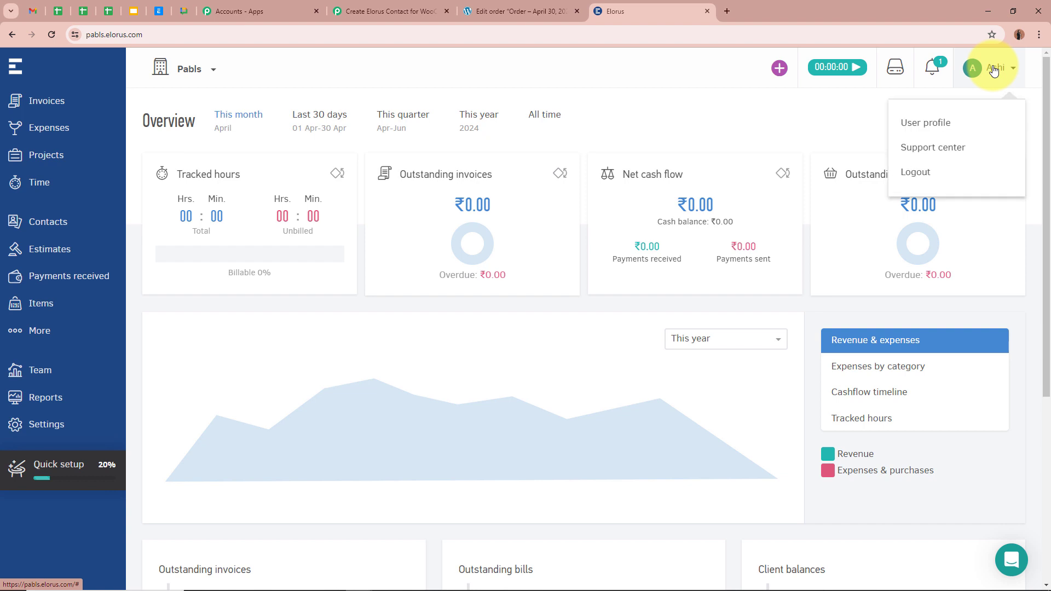
click(941, 125)
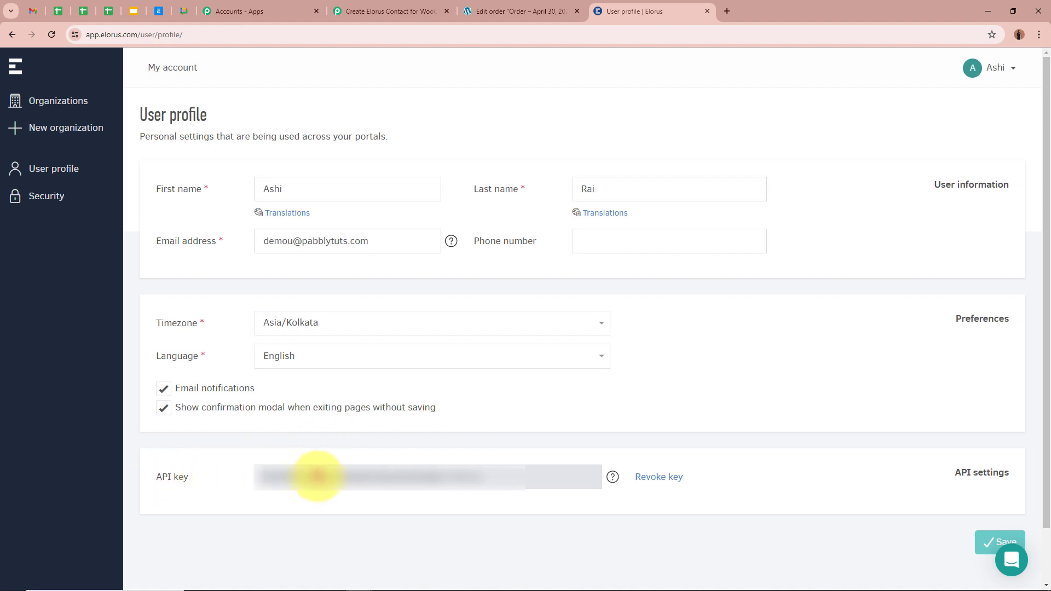
click(318, 476)
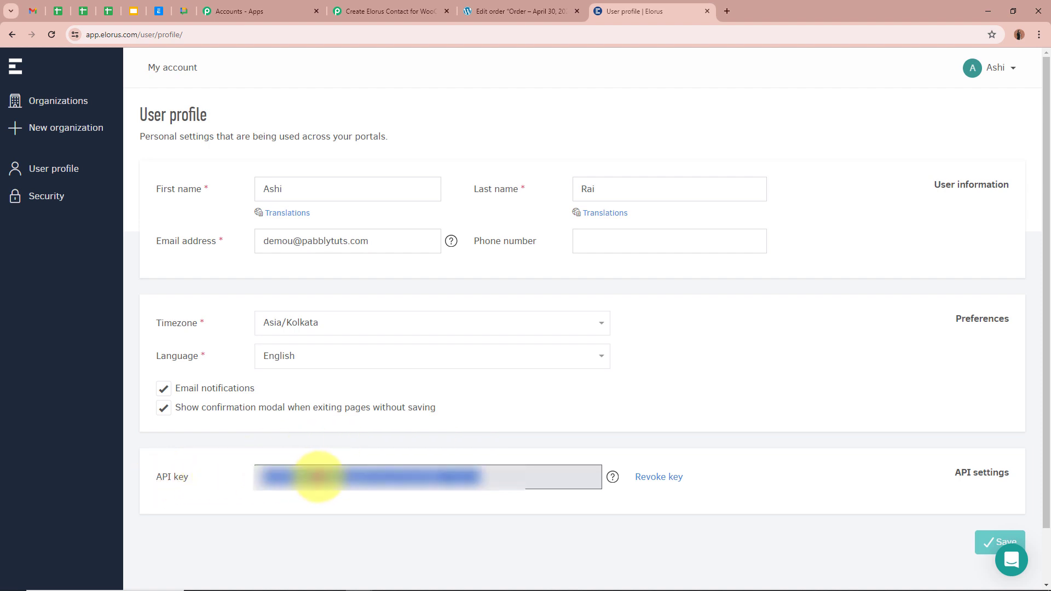
click(375, 11)
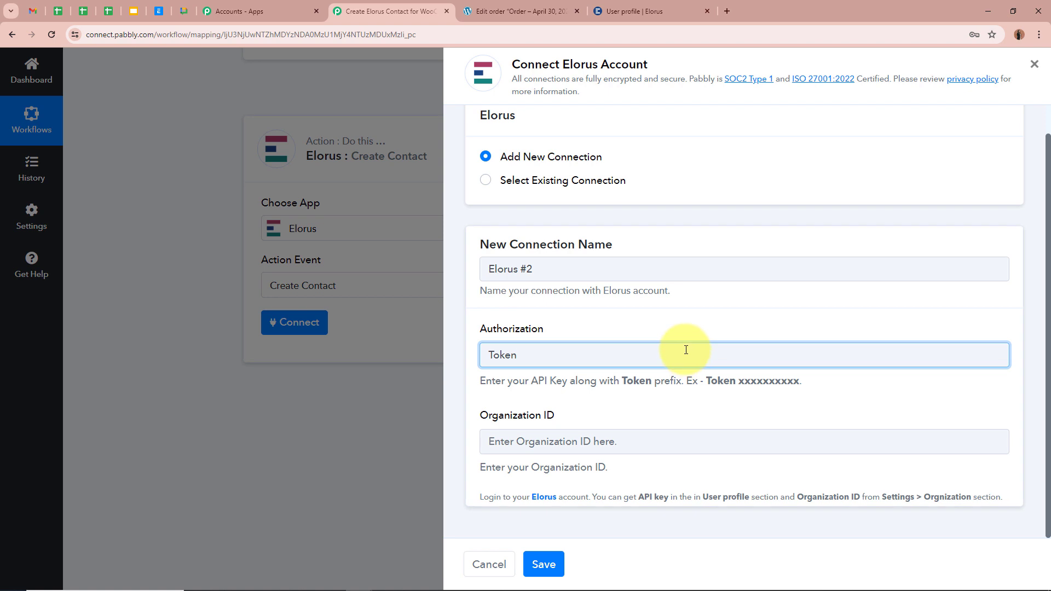
Step: Paste the API key after 'Token' in Authorization, then bring up Elorus's organization list
key(ctrl+v)
click(609, 441)
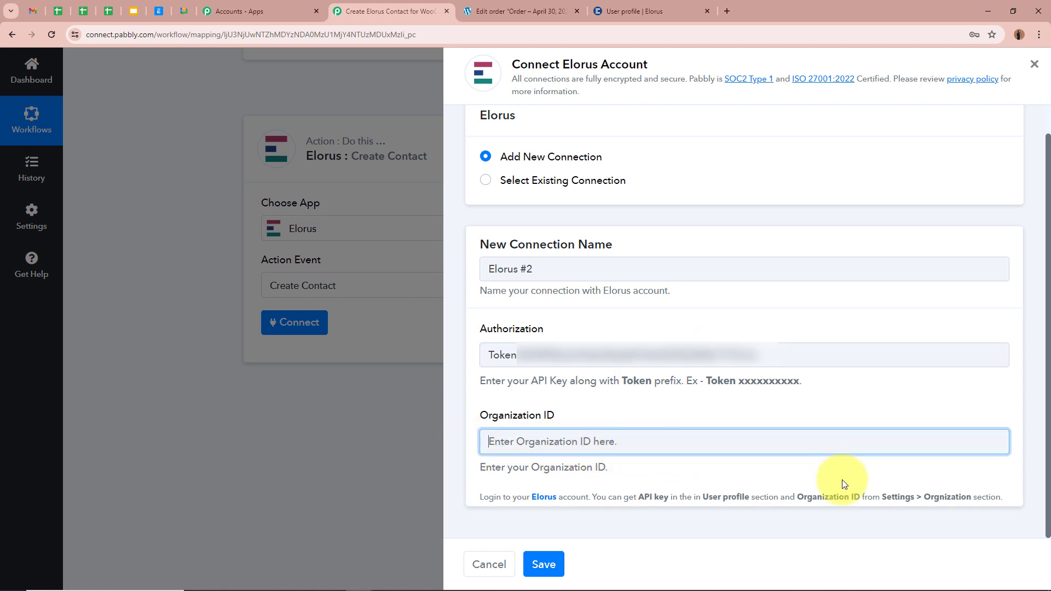
click(659, 7)
click(14, 66)
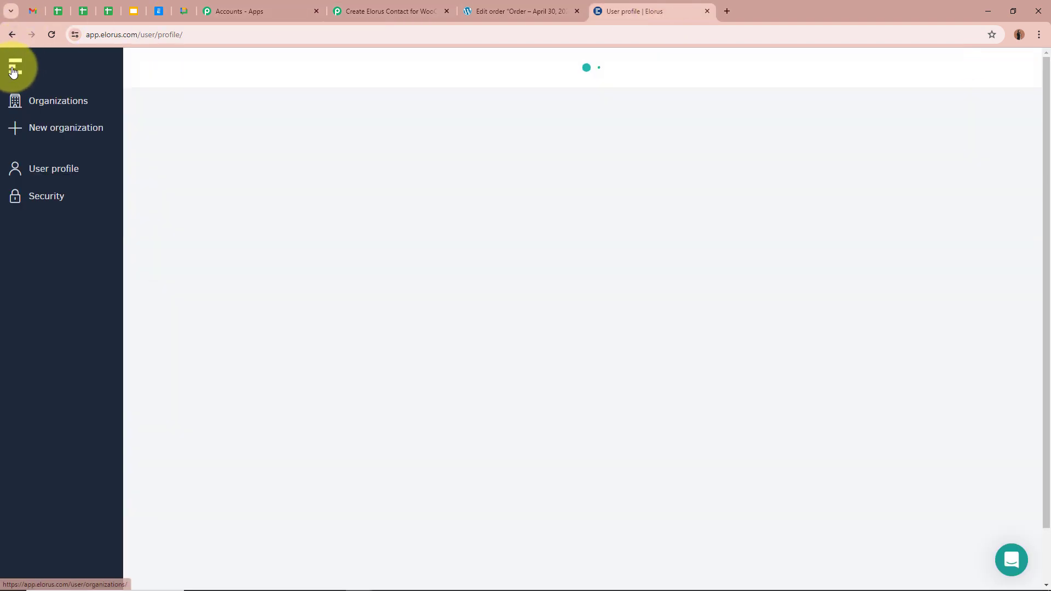
Step: Copy the Pabls organization's Organization ID from Elorus Settings > Organization
click(178, 252)
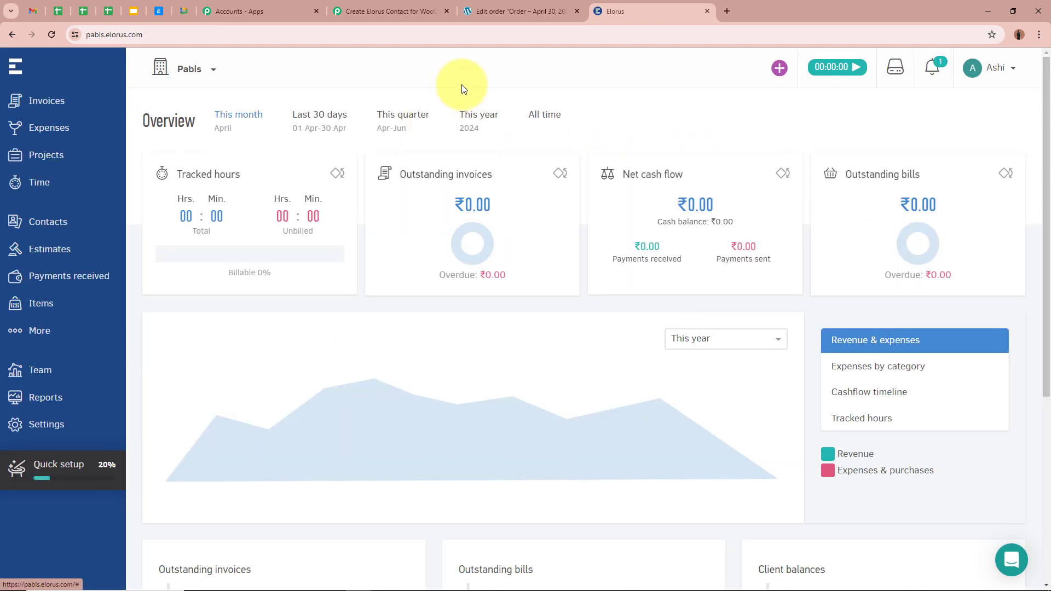
click(46, 424)
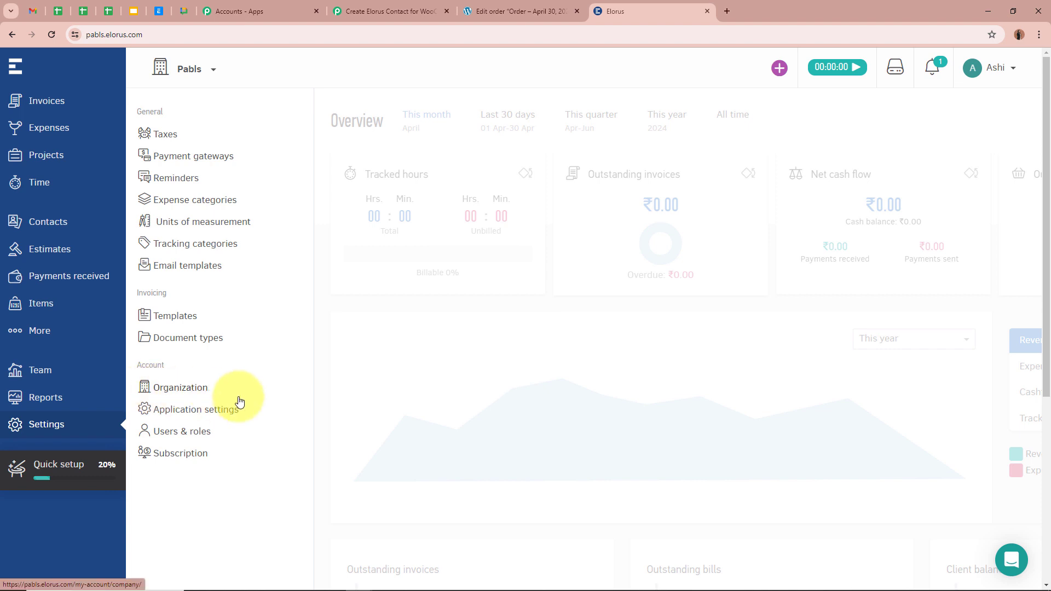
click(210, 390)
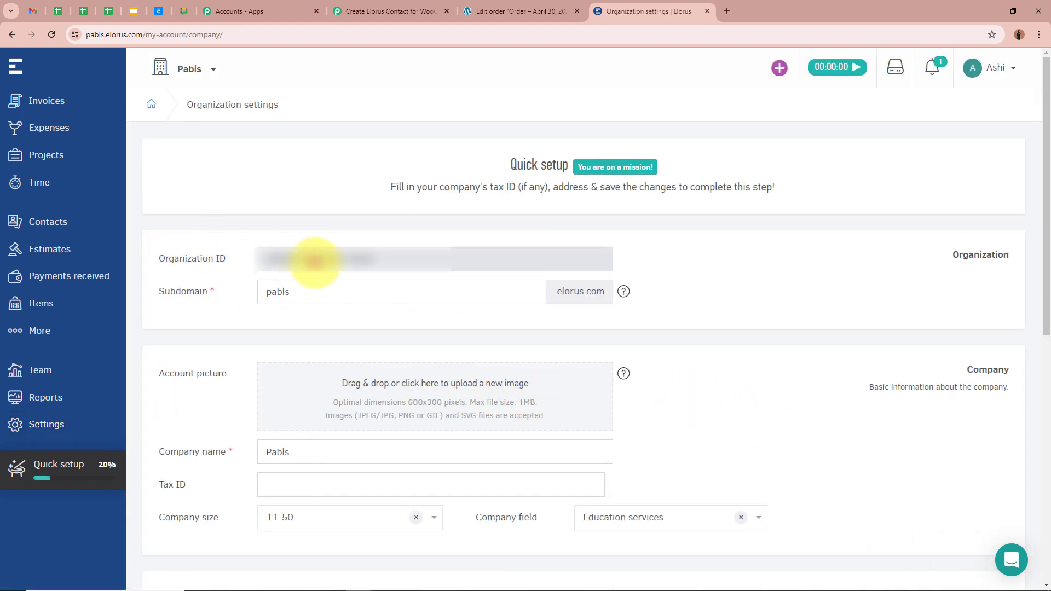
double_click(320, 258)
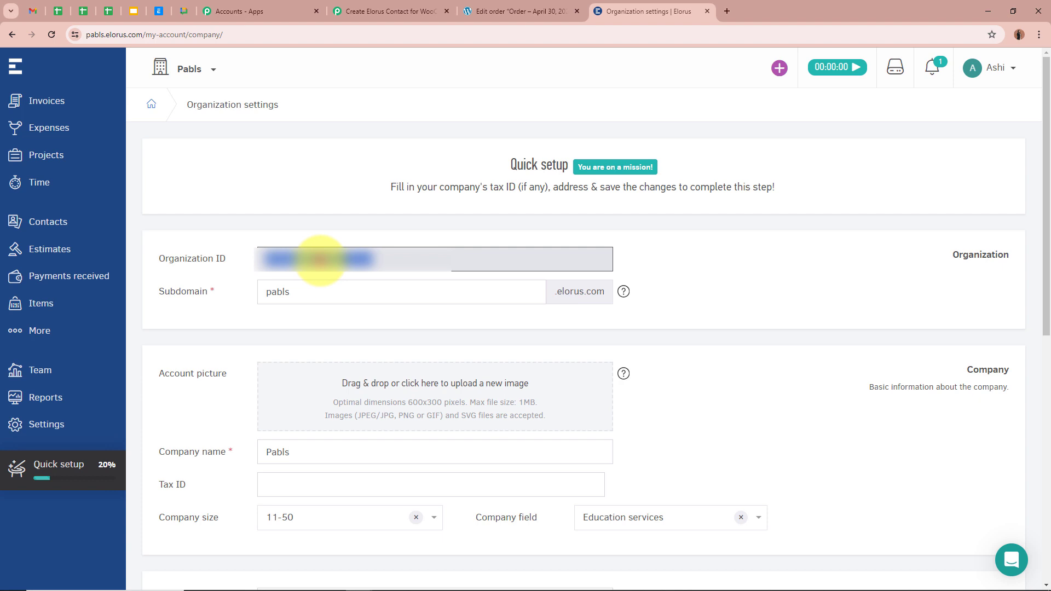
click(391, 11)
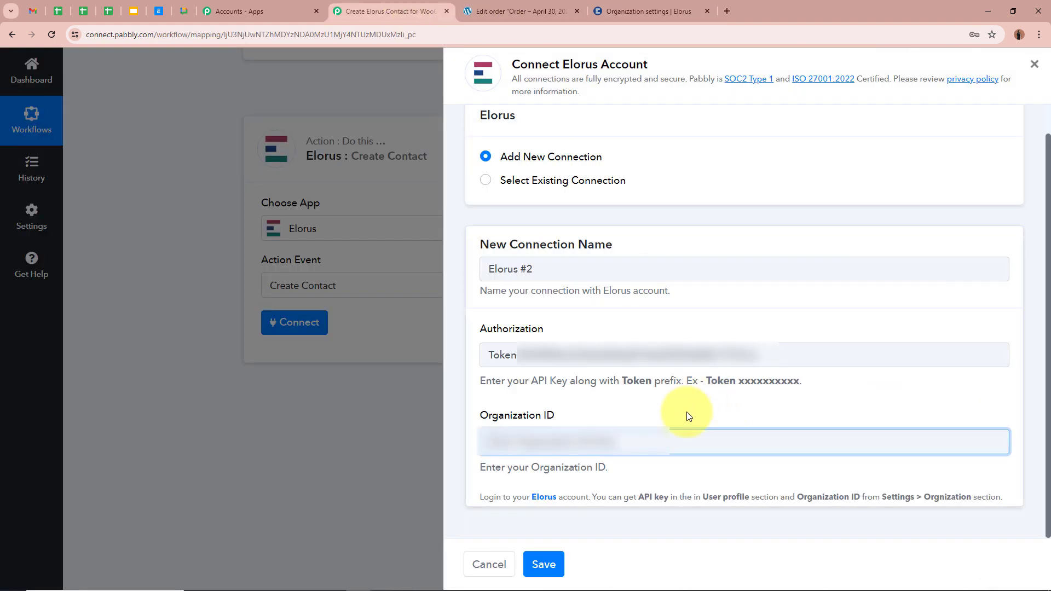
Step: Paste the Organization ID and save the Elorus #2 connection
key(ctrl+v)
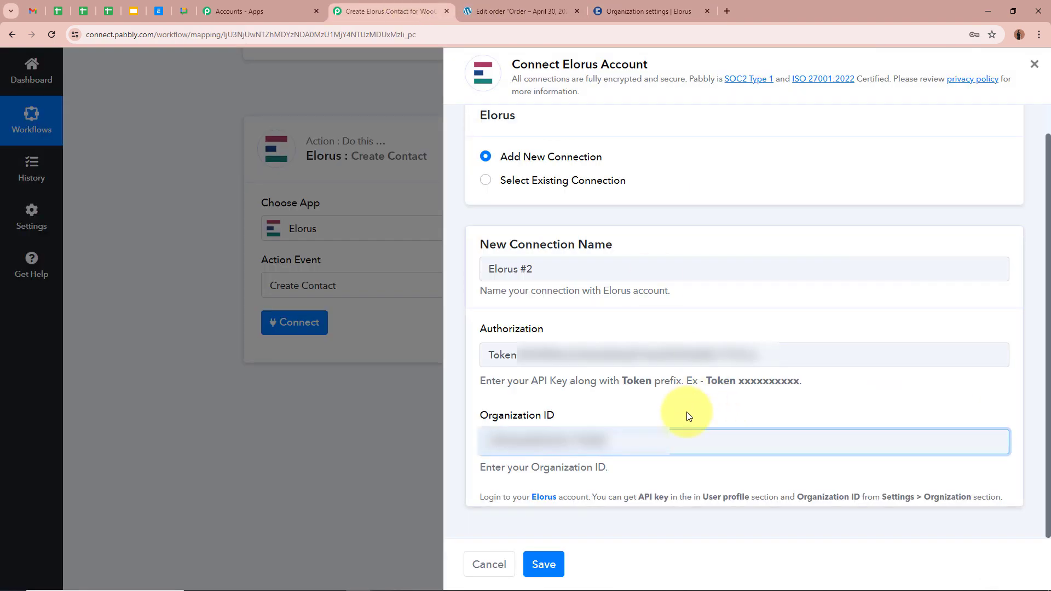
click(550, 570)
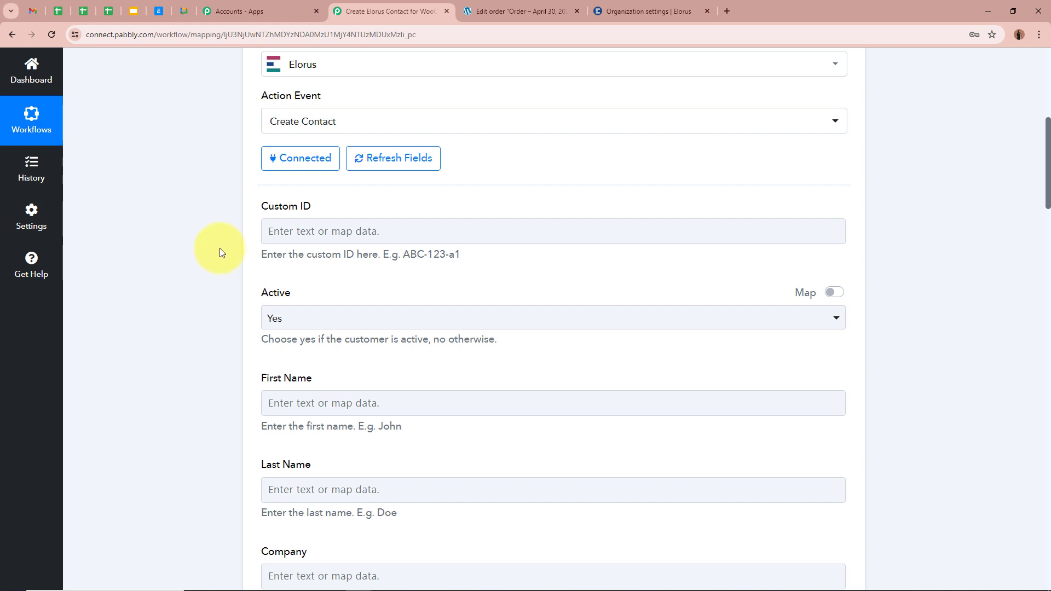
Step: Keep the Elorus contact's Active status set to active
scroll(207, 241, down, 1)
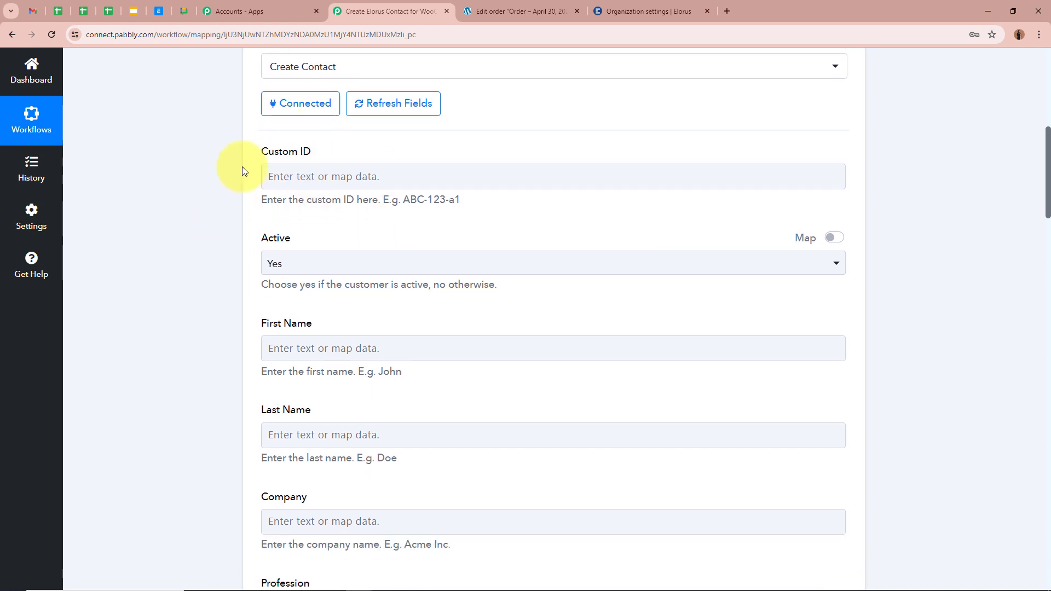
scroll(160, 215, down, 1)
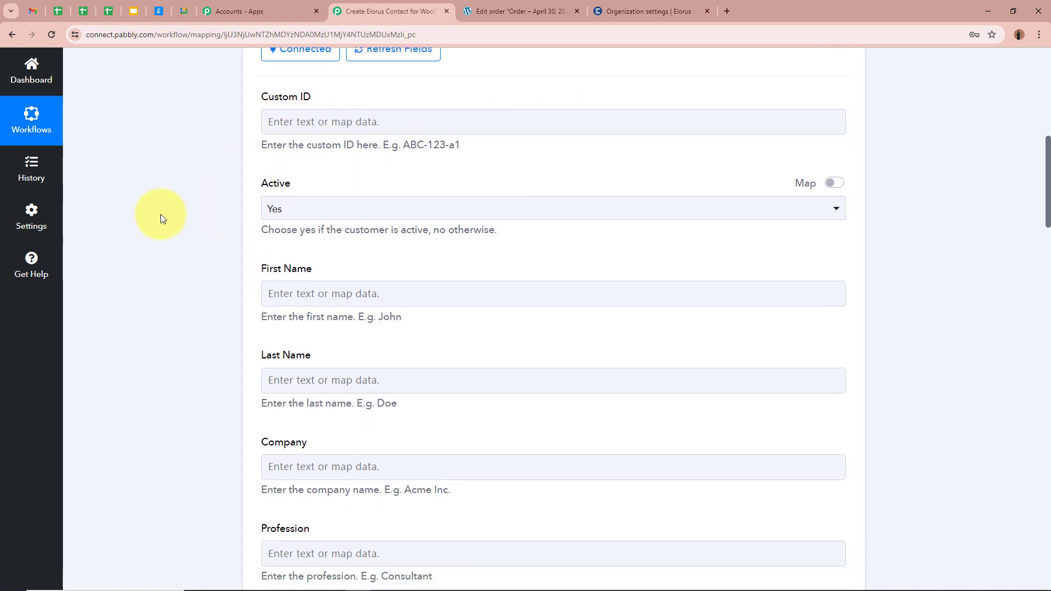
click(328, 214)
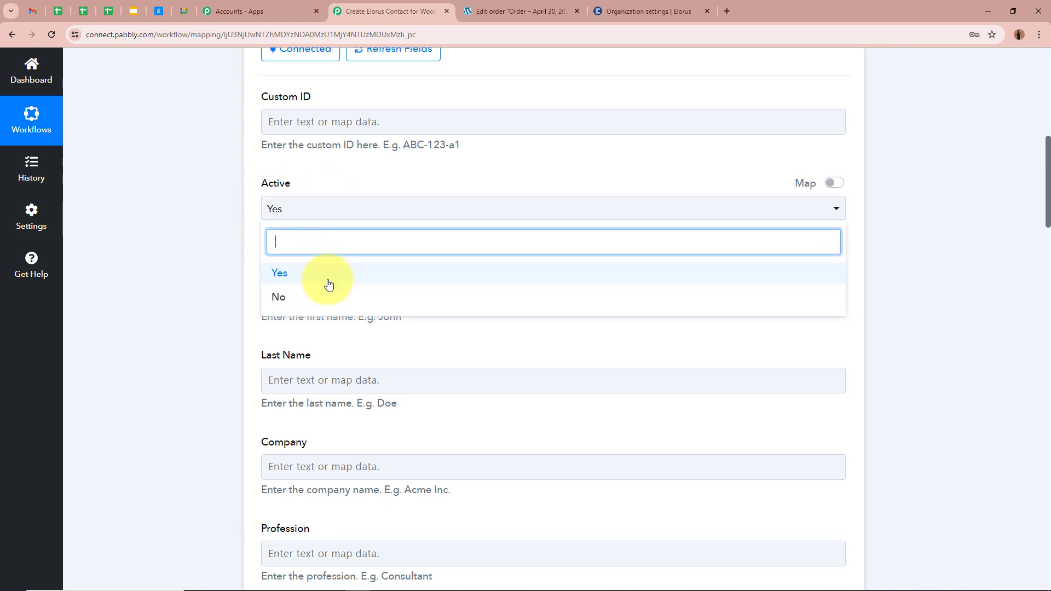
click(329, 273)
Step: Map the order's Shipping First Name into the contact's First Name
scroll(203, 251, down, 2)
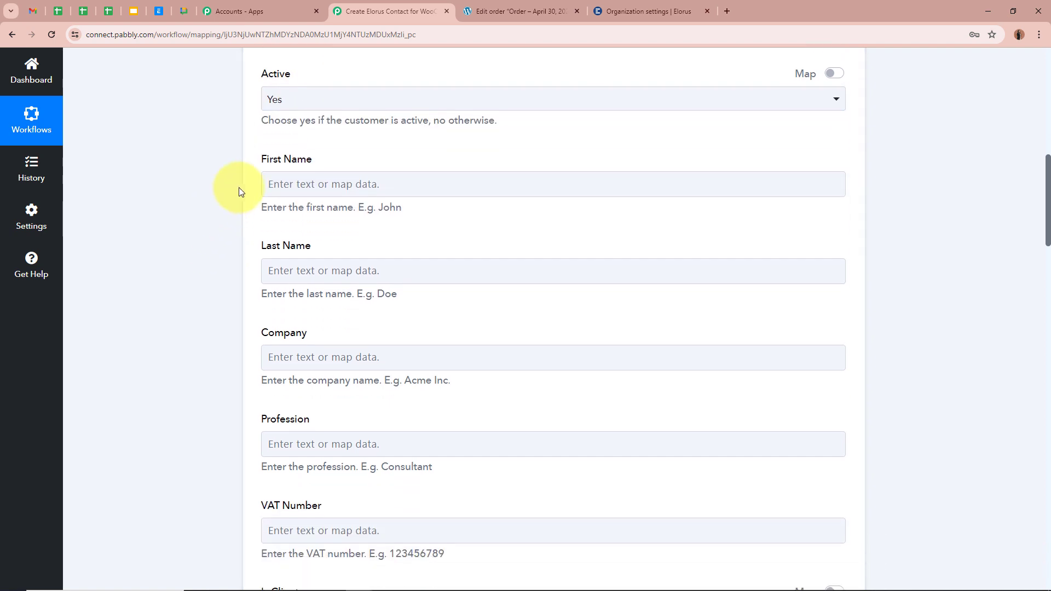
click(368, 184)
click(127, 207)
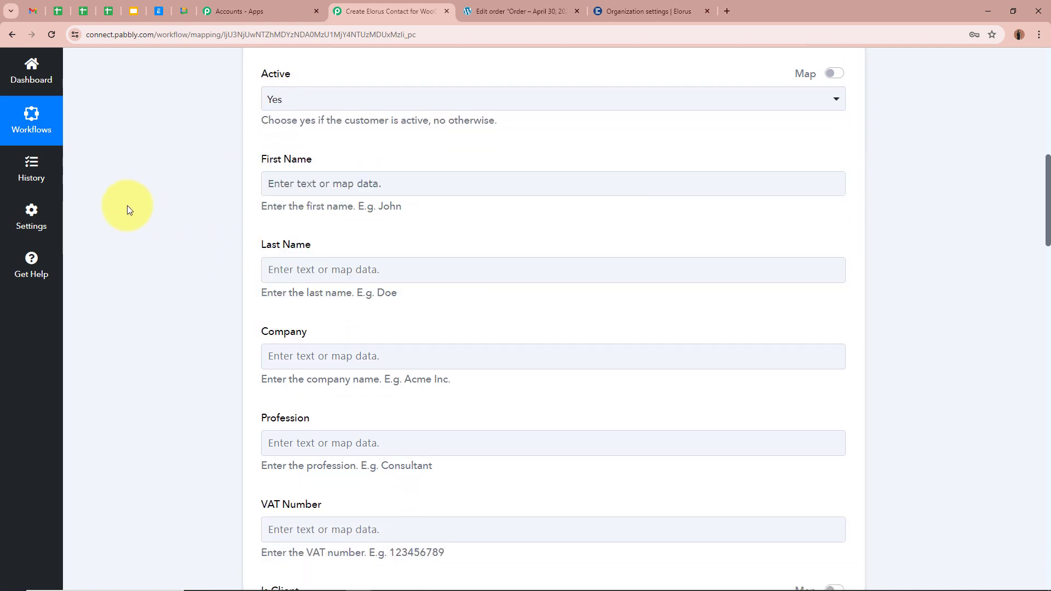
scroll(210, 231, up, 9)
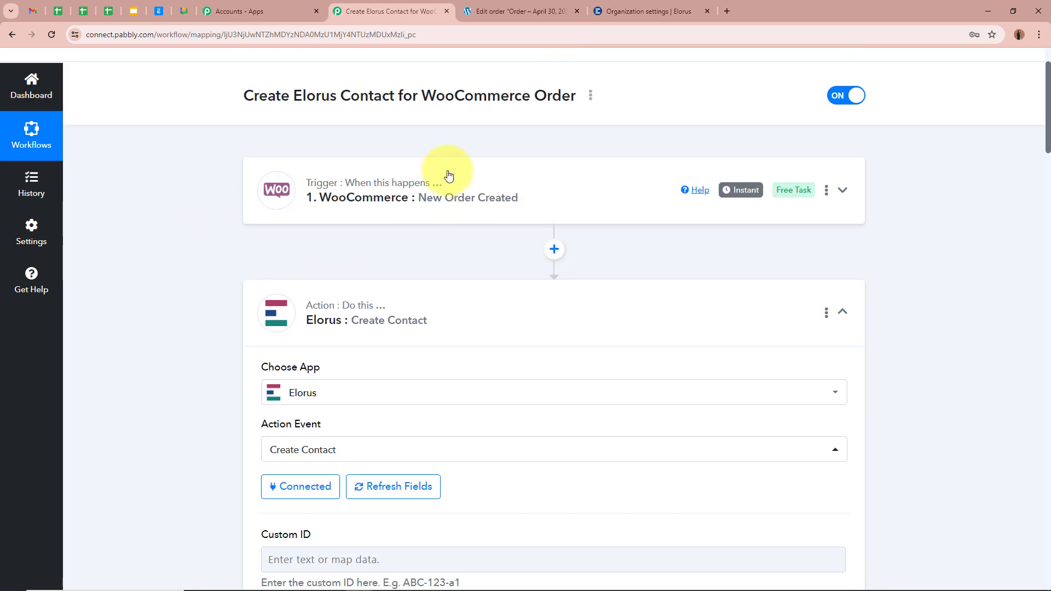
scroll(134, 327, down, 5)
scroll(134, 326, down, 5)
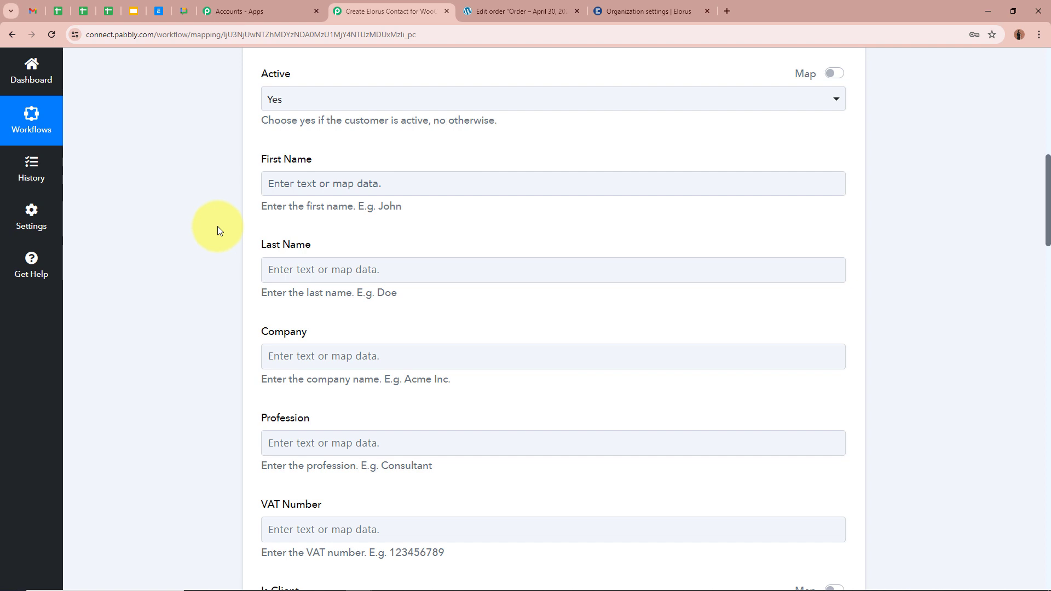
click(295, 183)
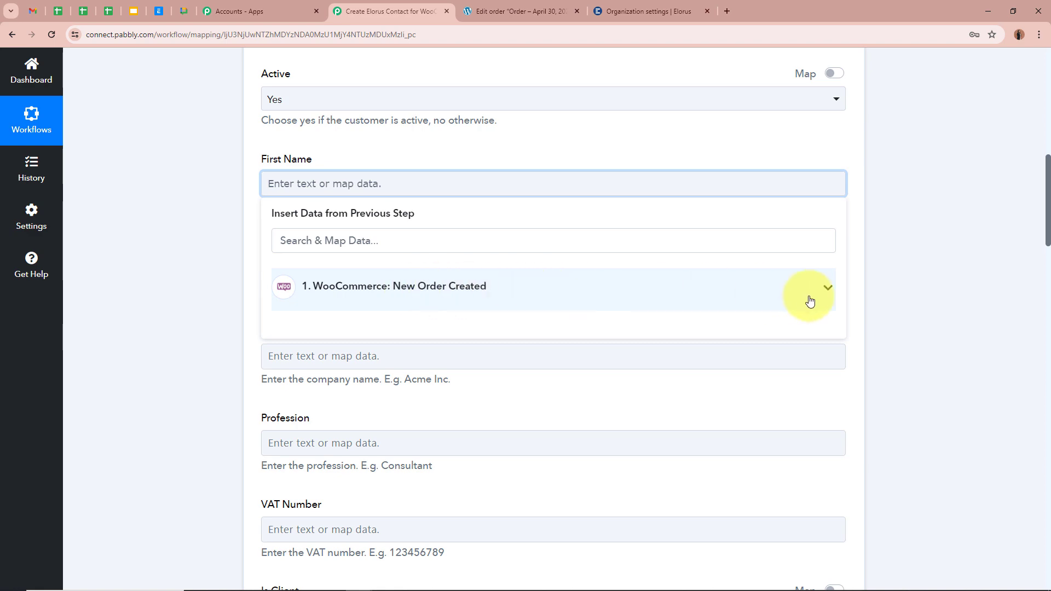
click(827, 292)
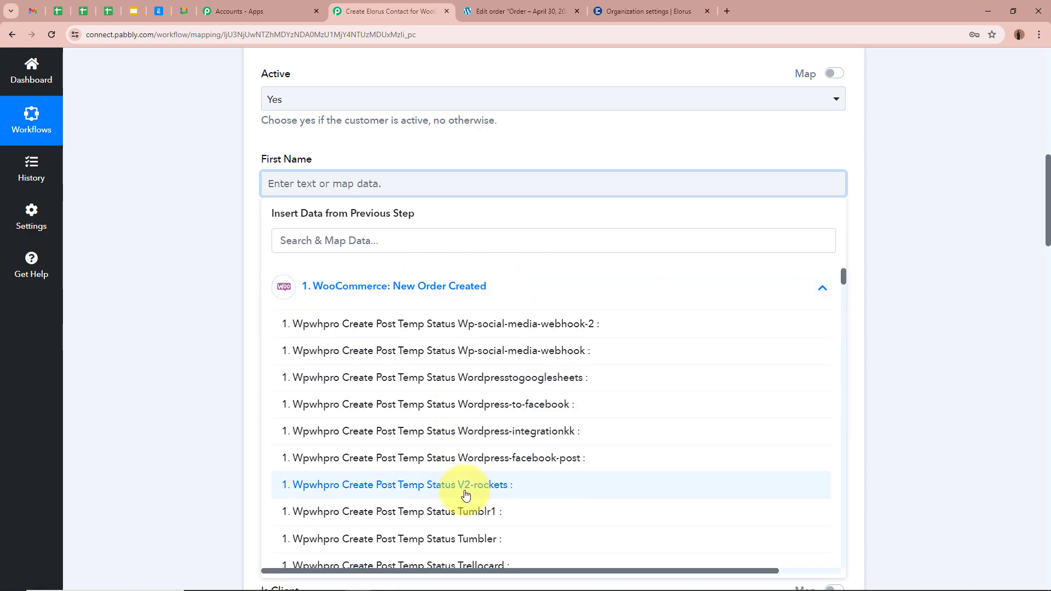
scroll(537, 446, down, 4)
scroll(535, 437, up, 4)
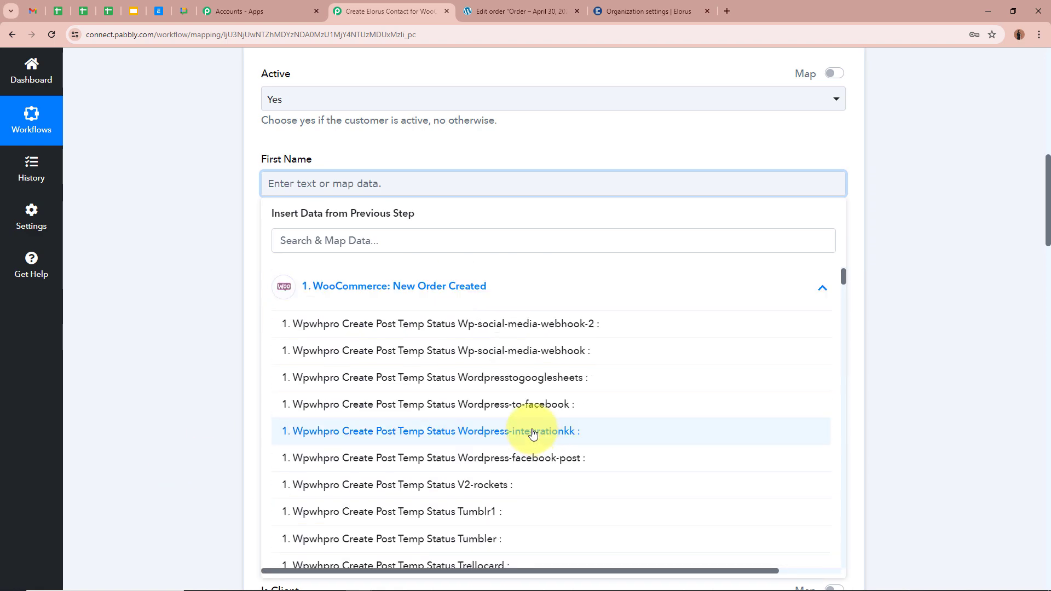
click(360, 240)
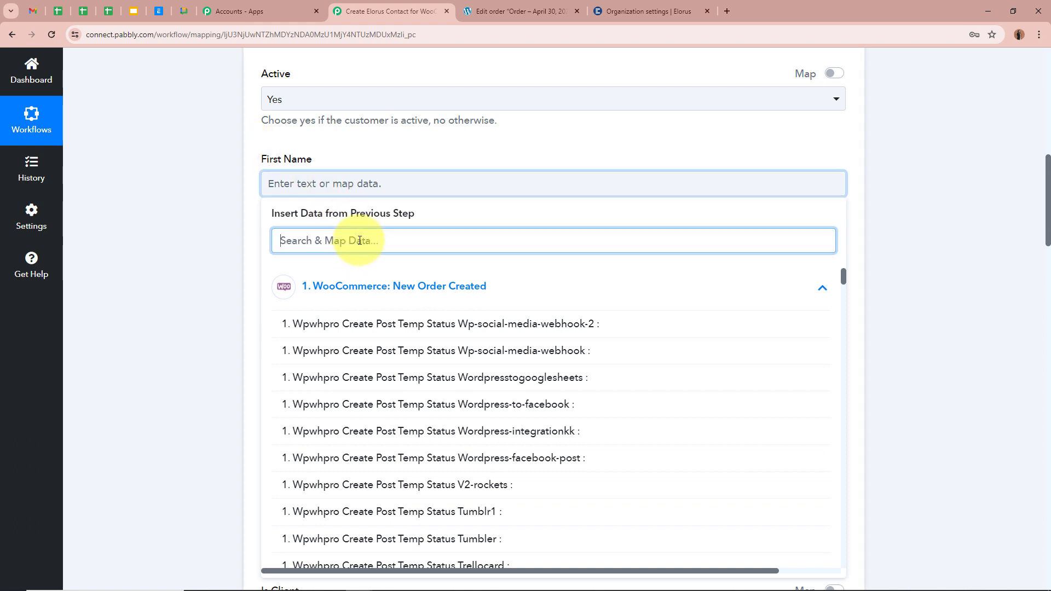
text(First)
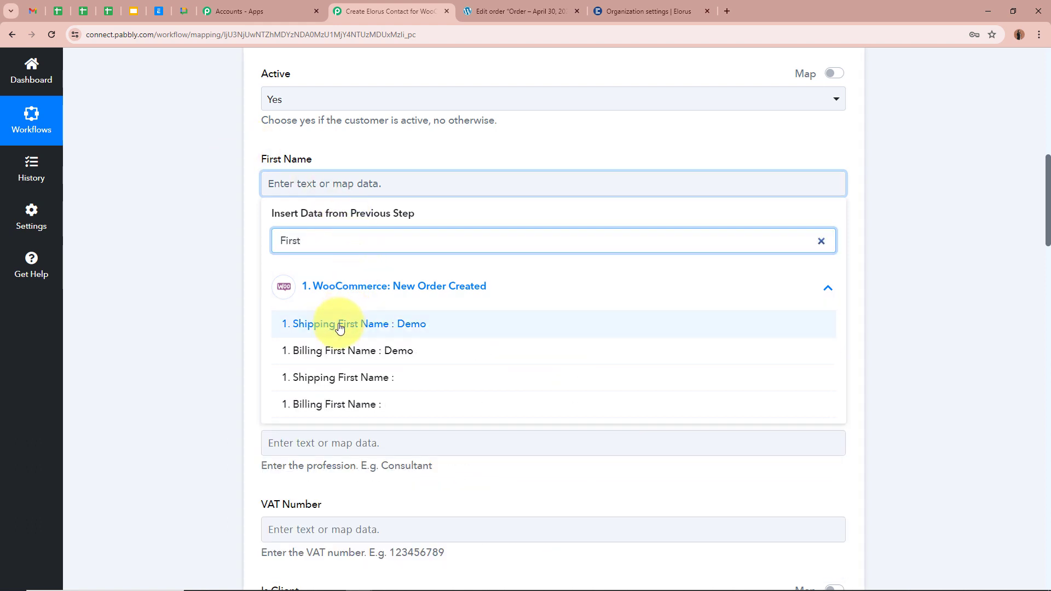
click(427, 329)
click(228, 208)
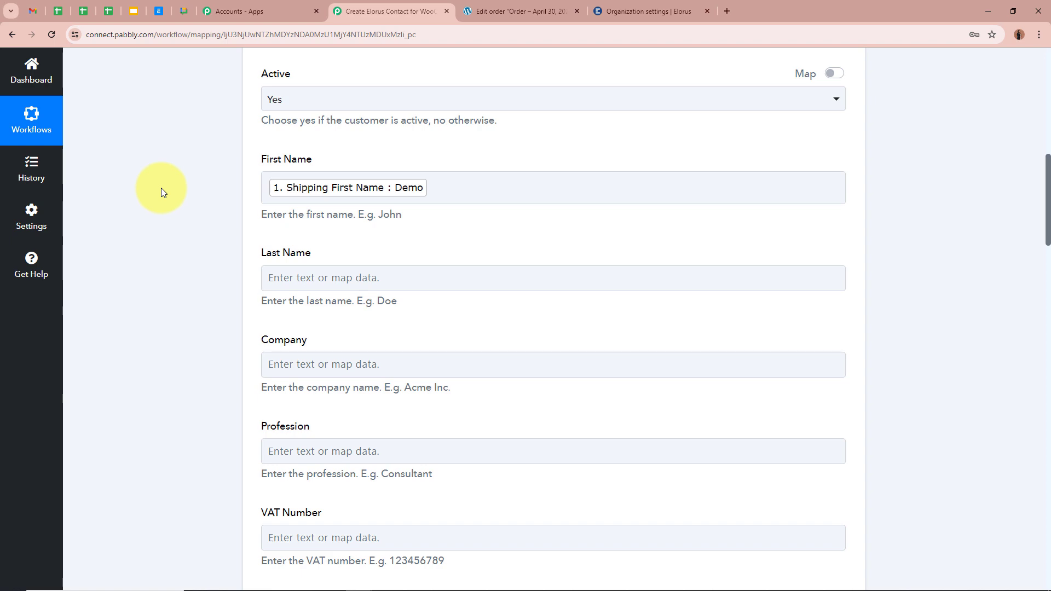
Step: Map the order's Shipping Last Name into the contact's Last Name
scroll(161, 188, up, 9)
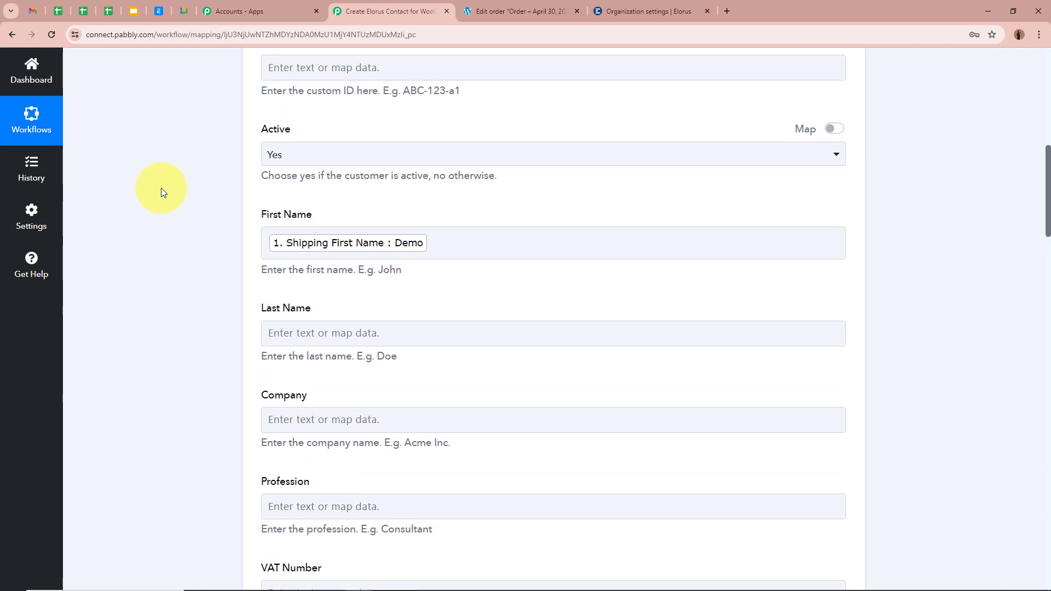
scroll(219, 128, down, 7)
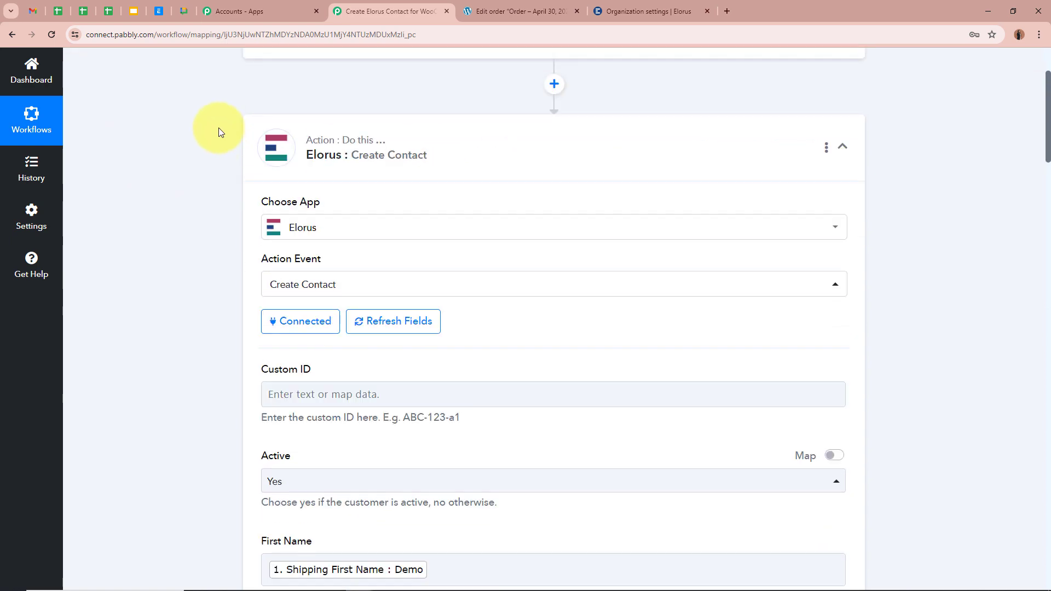
scroll(218, 290, down, 2)
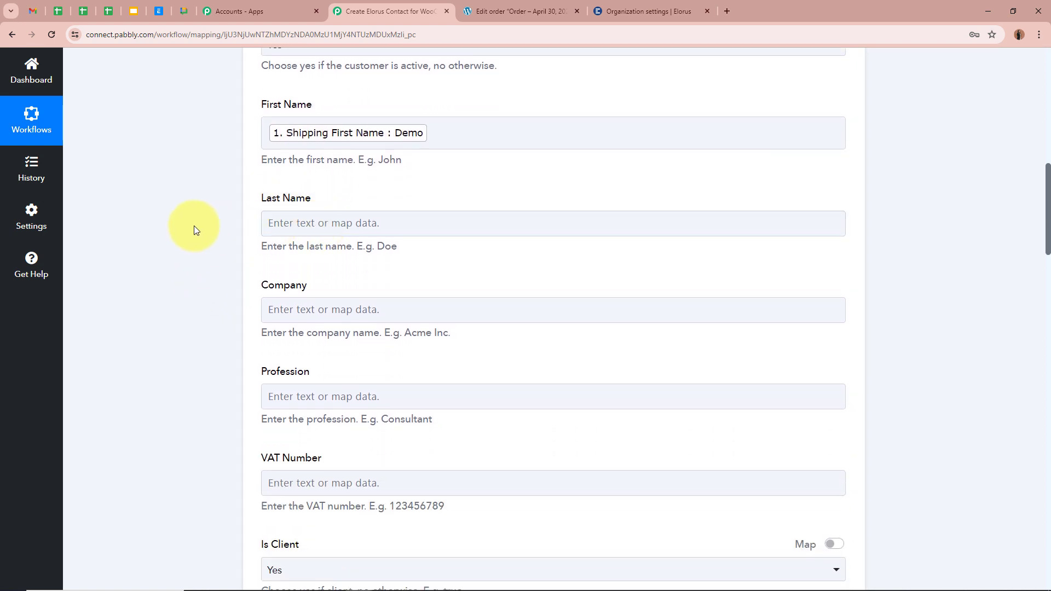
click(307, 221)
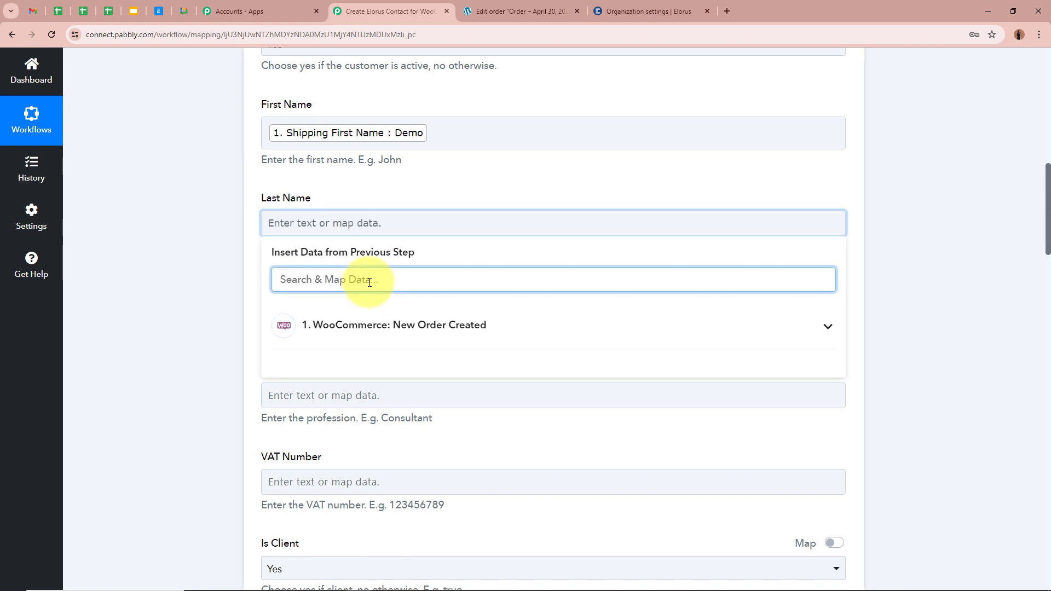
text(Last)
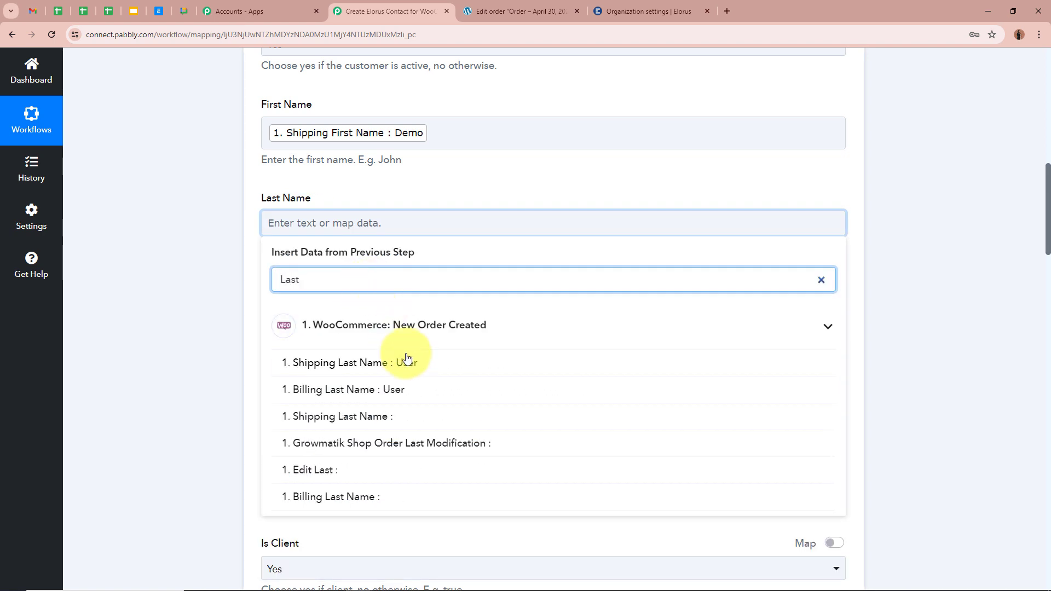
click(405, 361)
scroll(166, 262, down, 2)
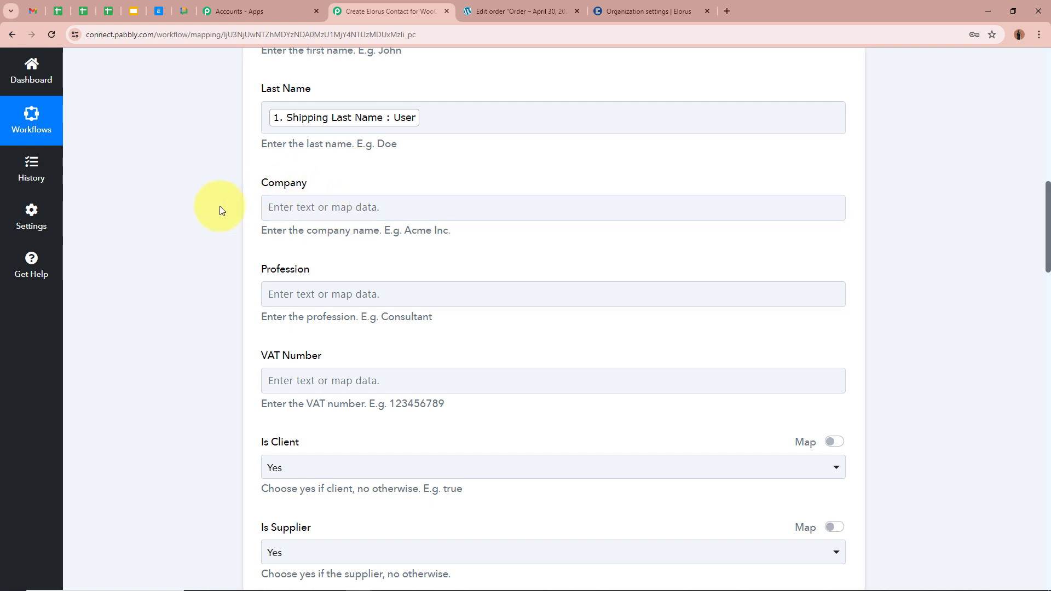
Step: Keep Is Client as Yes and set Is Supplier to No
scroll(215, 239, down, 3)
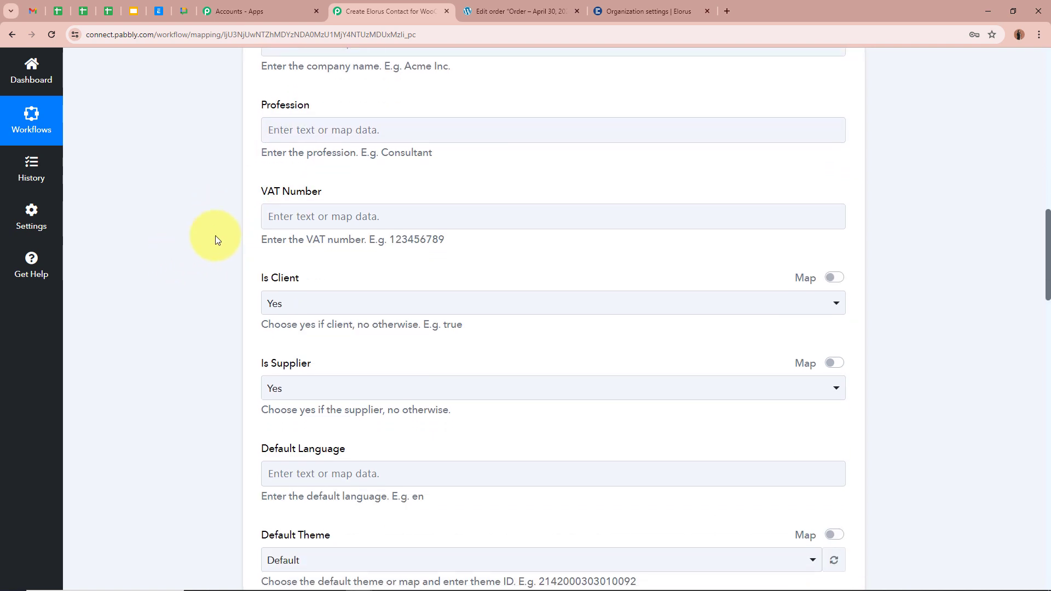
scroll(231, 228, down, 1)
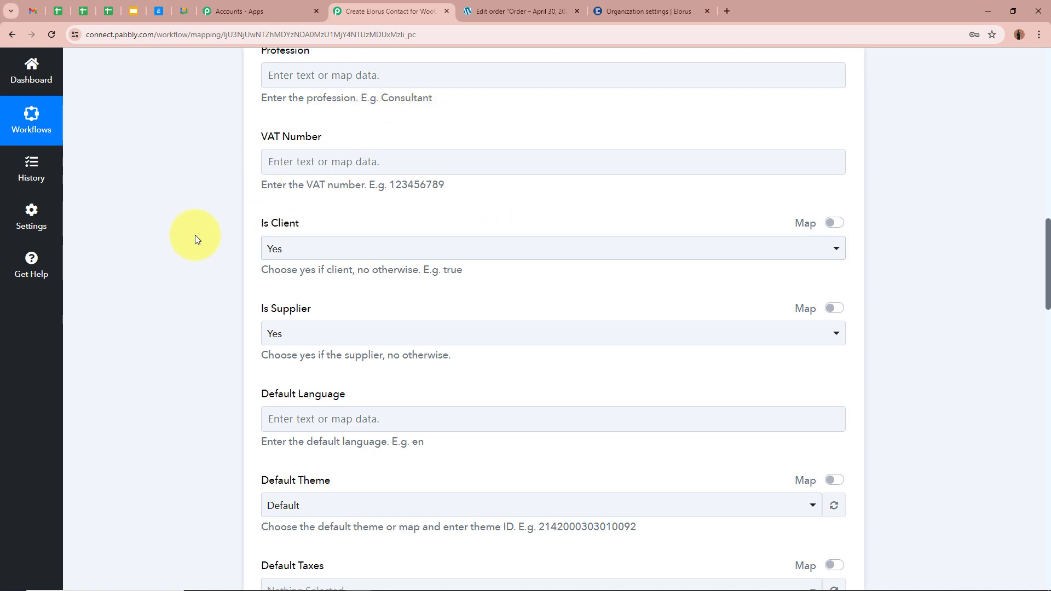
click(448, 247)
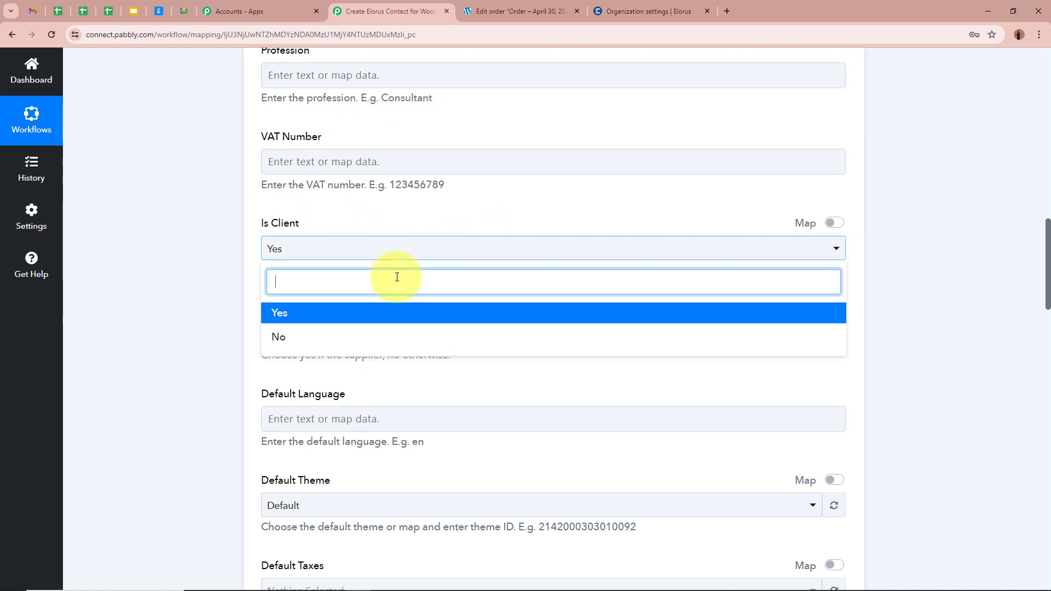
click(364, 311)
scroll(177, 248, down, 2)
click(368, 225)
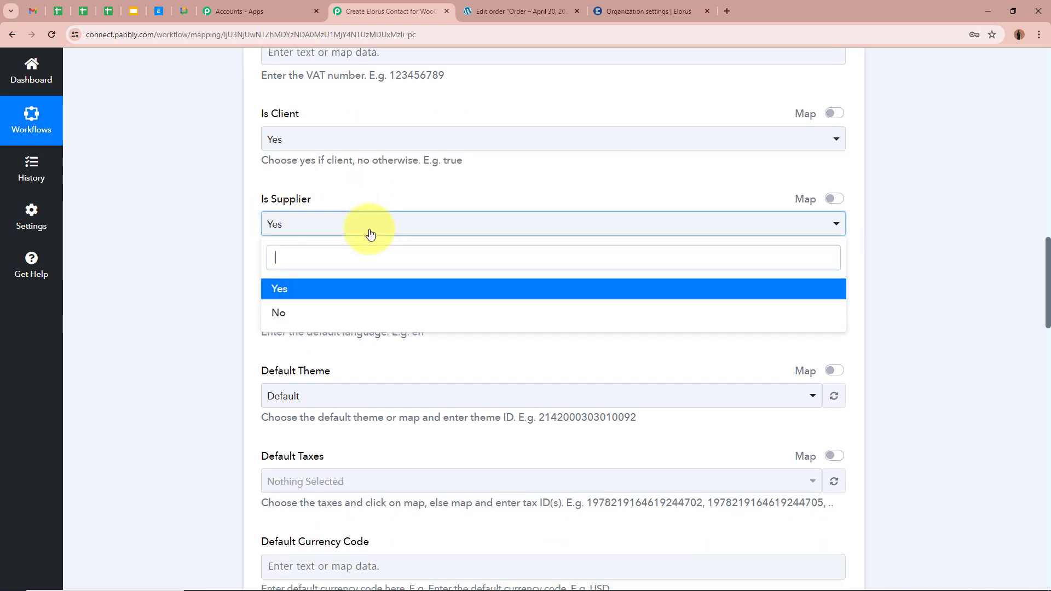
click(338, 312)
Step: Switch Default Taxes to accept mapped data
scroll(205, 244, down, 2)
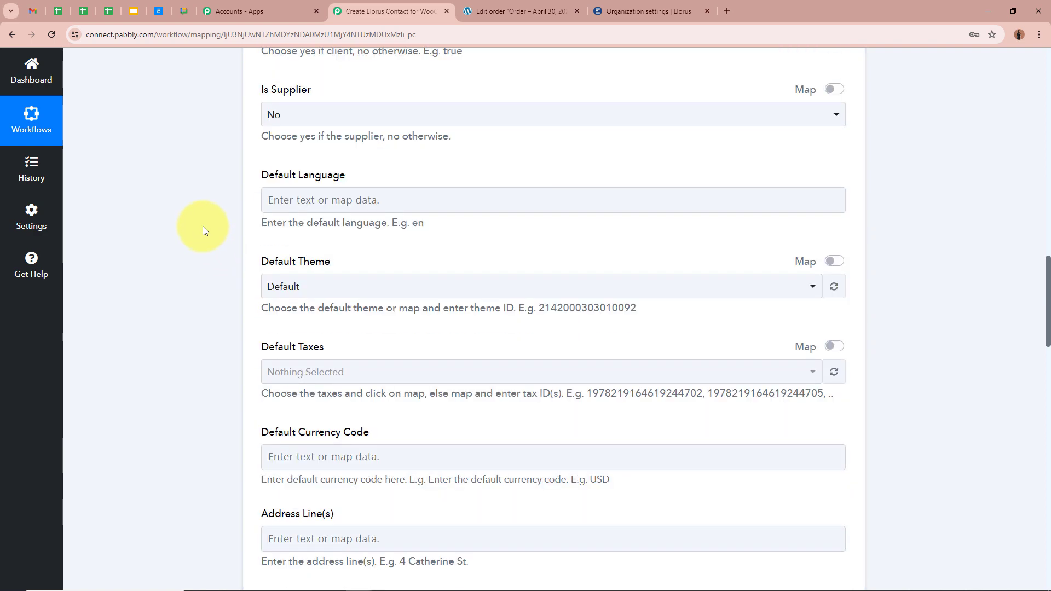
scroll(195, 235, down, 2)
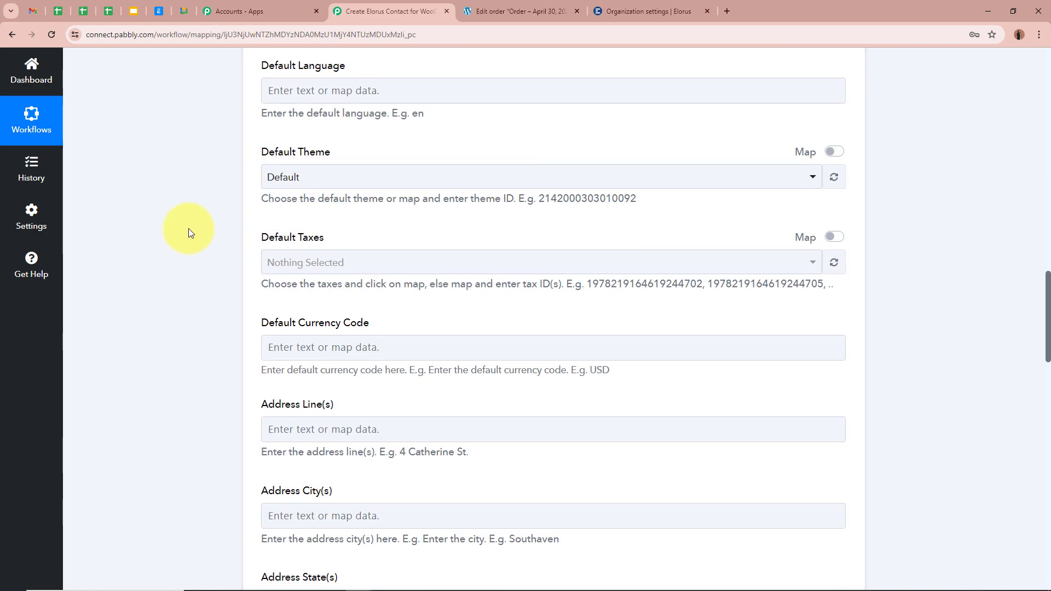
scroll(146, 177, down, 3)
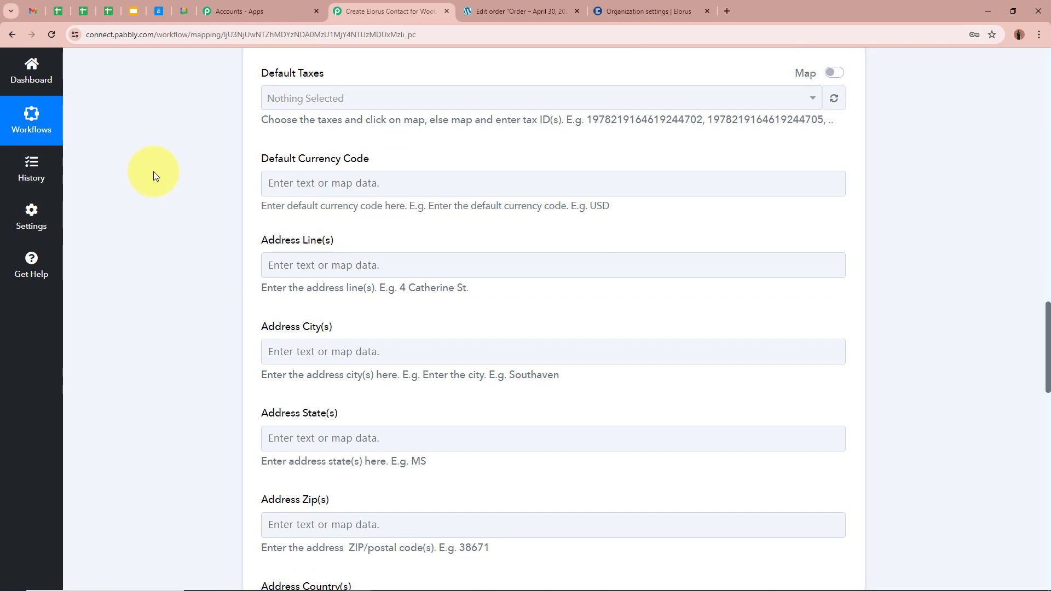
click(834, 72)
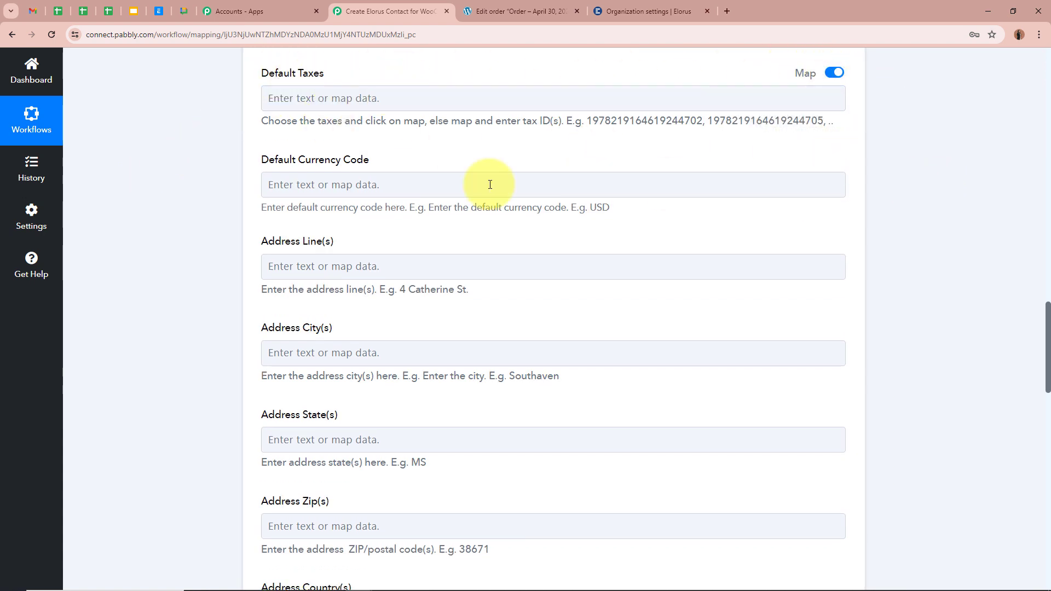
scroll(270, 206, down, 1)
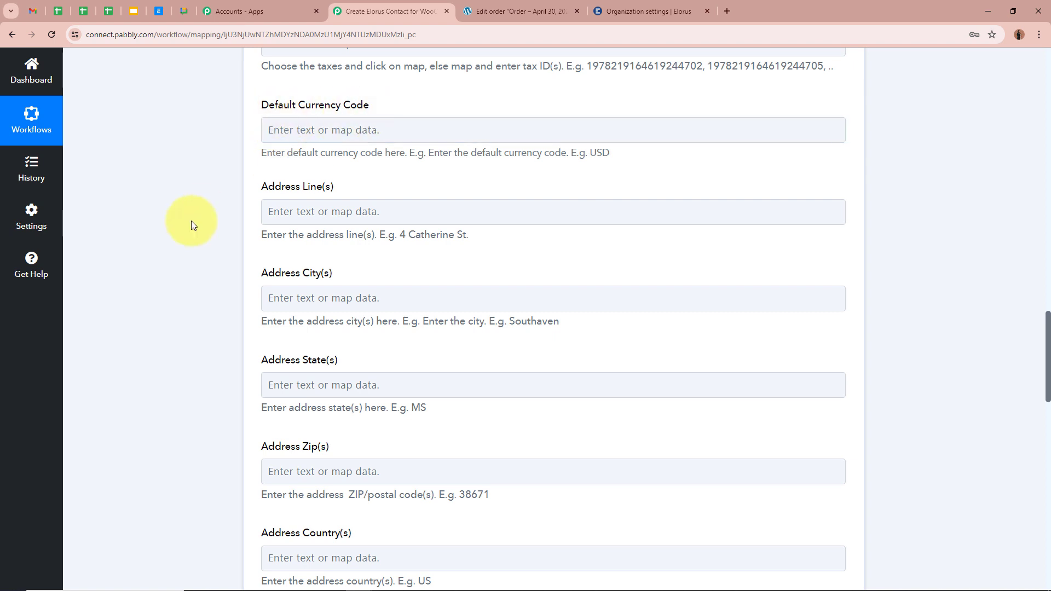
scroll(189, 219, down, 1)
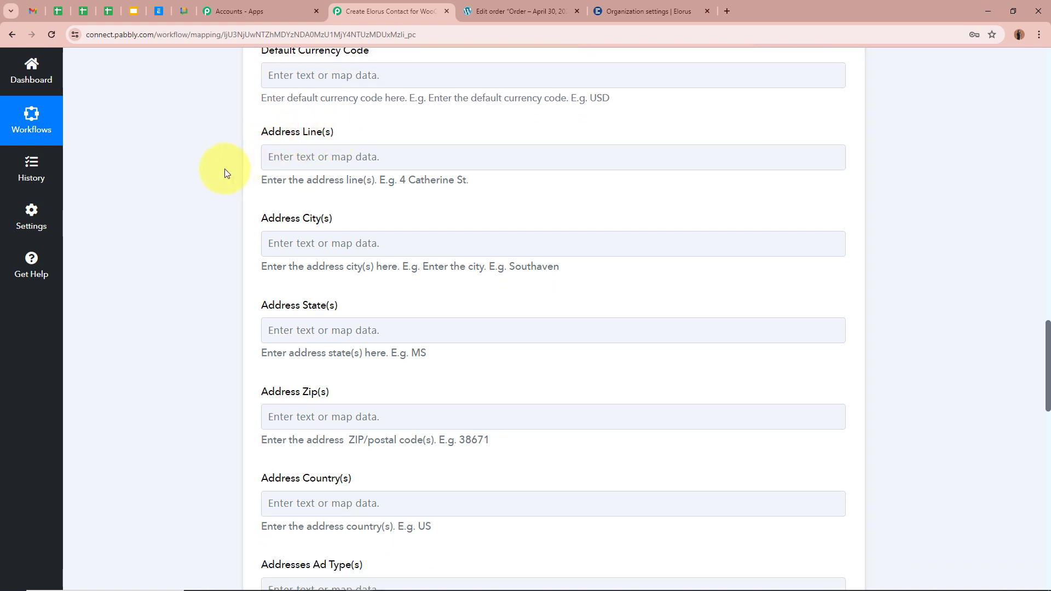
Step: Map Shipping Address 1 into Address Line(s) and Shipping City (Indore) into the city
click(306, 159)
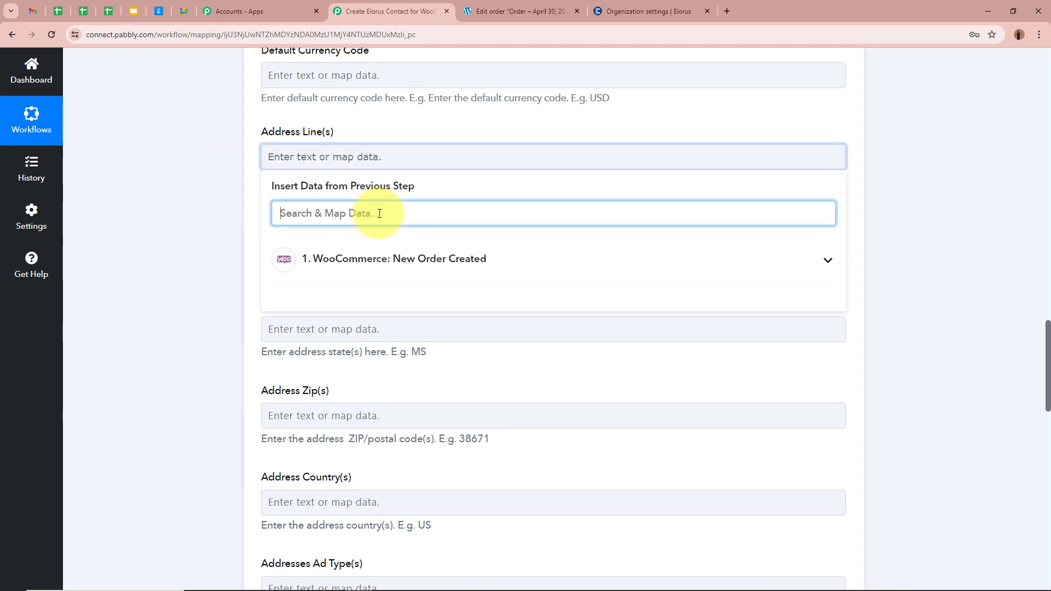
text(Add)
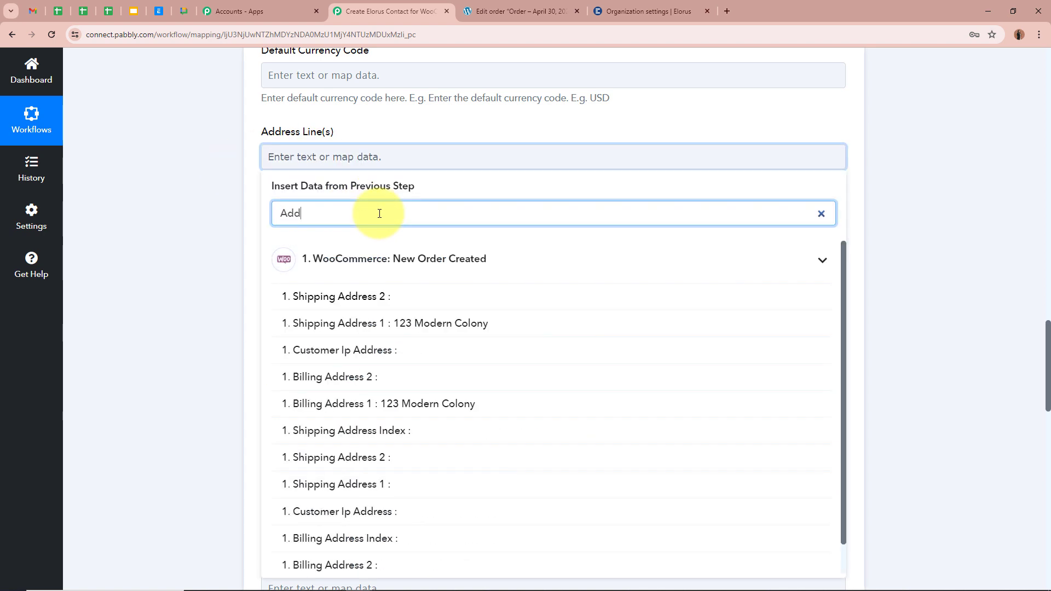
click(399, 321)
click(199, 281)
scroll(316, 144, down, 2)
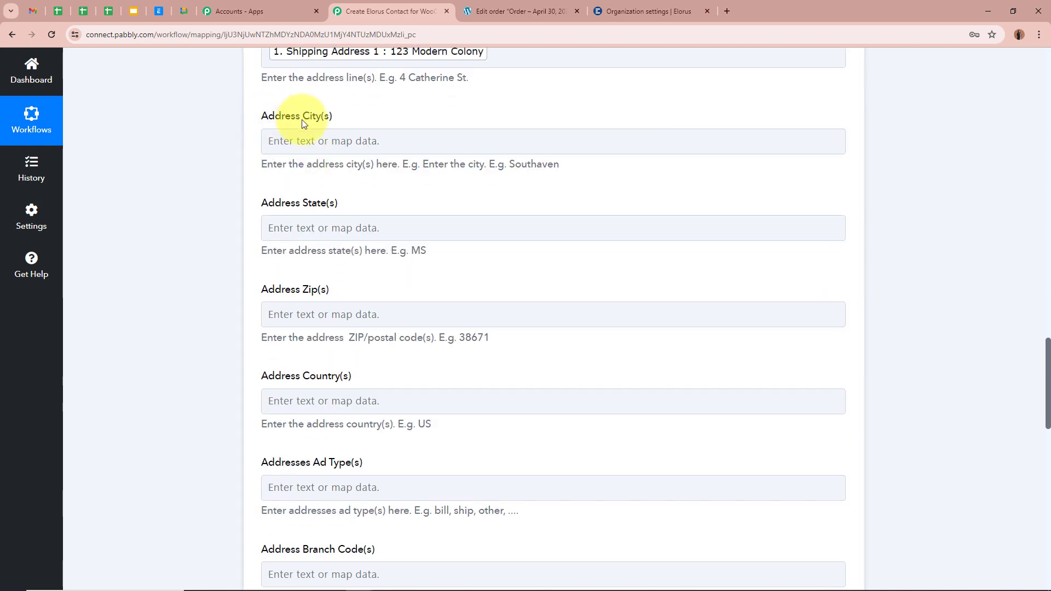
click(356, 140)
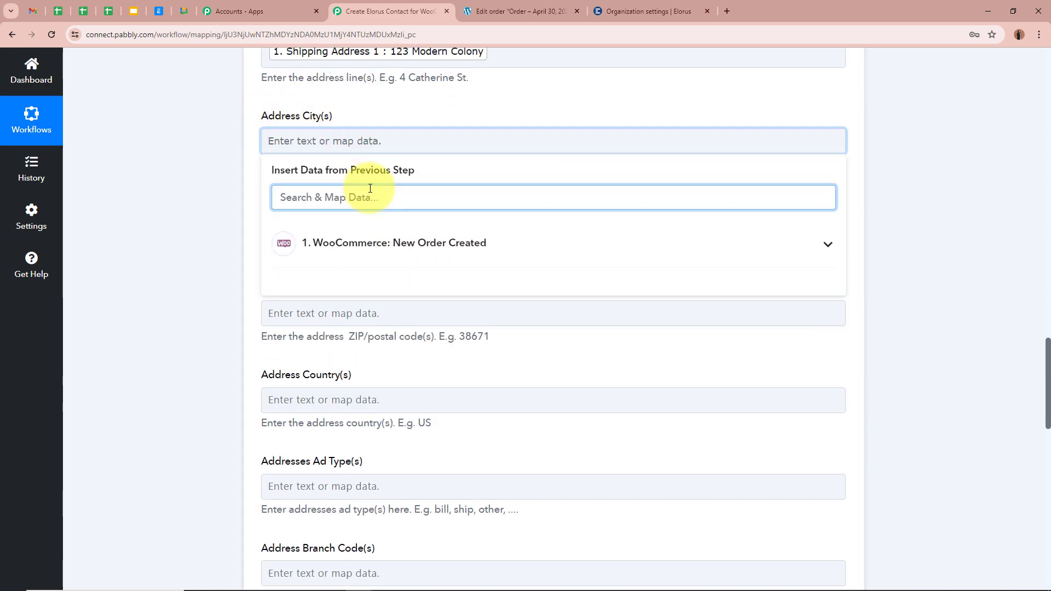
text(City)
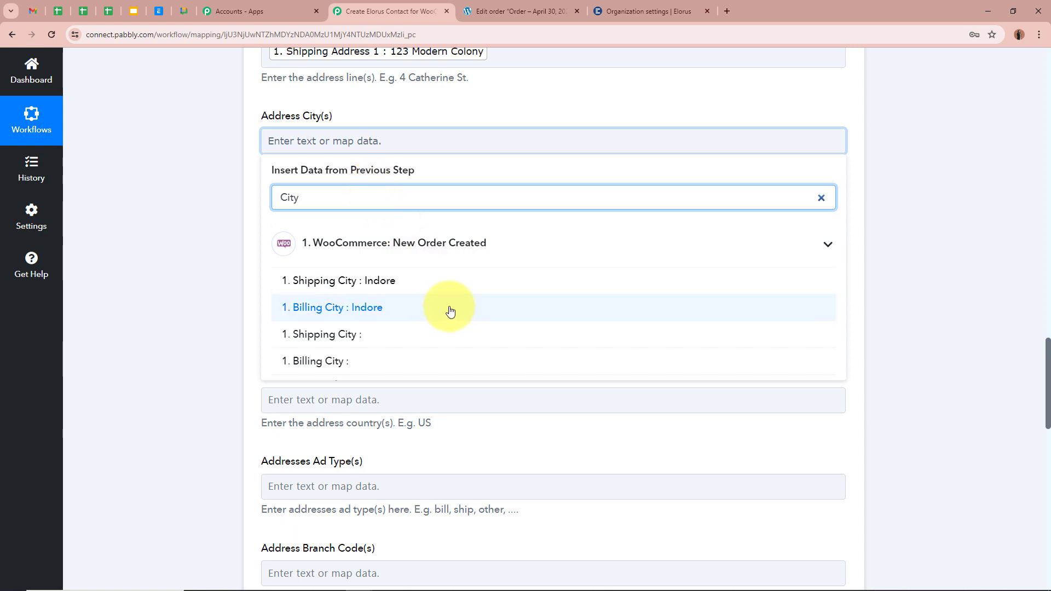
click(438, 280)
click(212, 265)
Step: Map Shipping State (MP) and Shipping Postcode (462004) into the address state and zip
scroll(211, 265, down, 2)
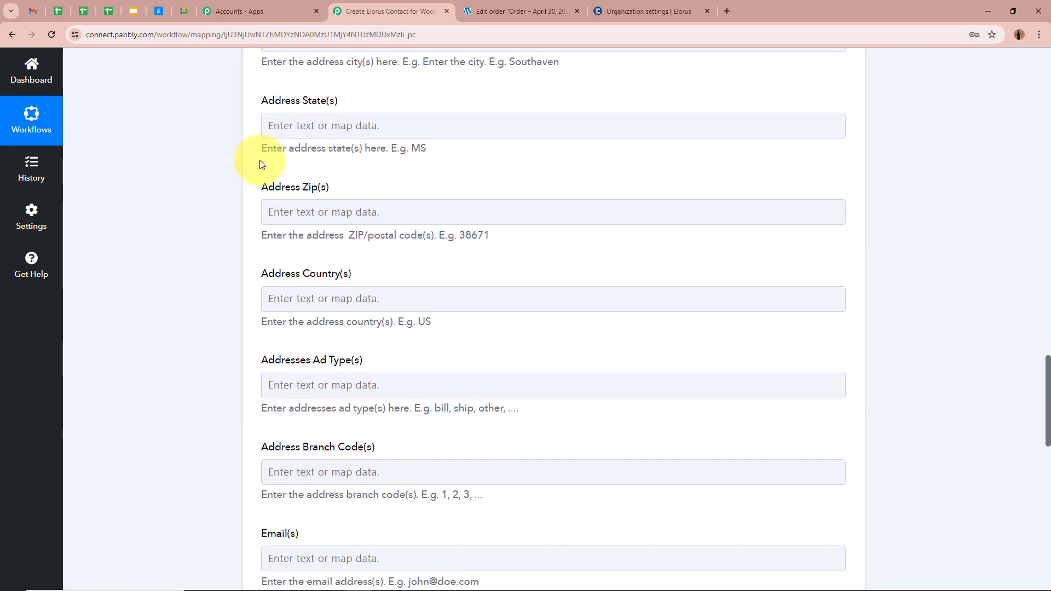
click(309, 125)
click(314, 181)
text(Sta)
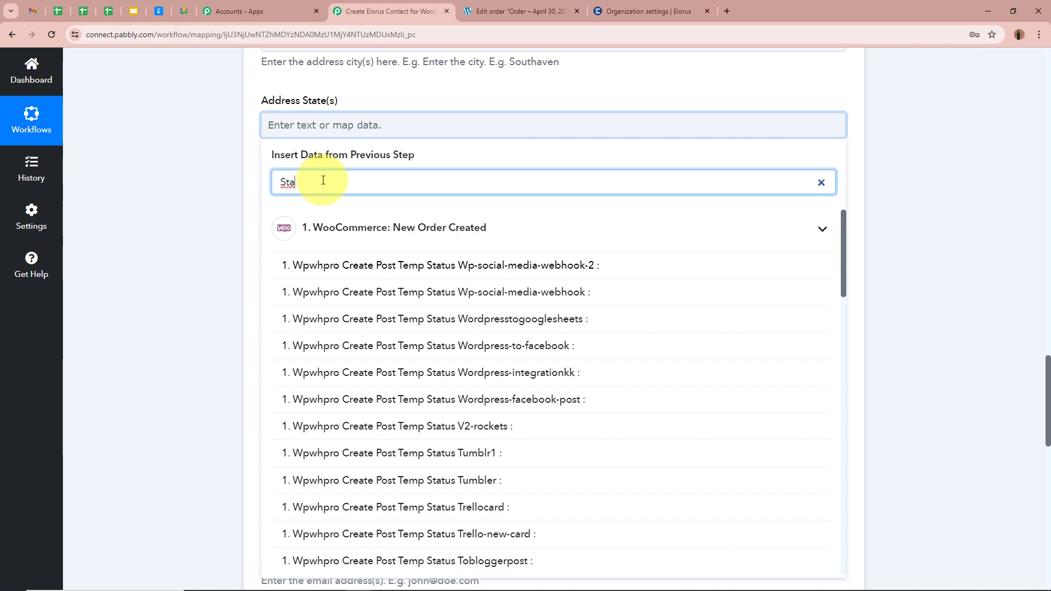
text(te)
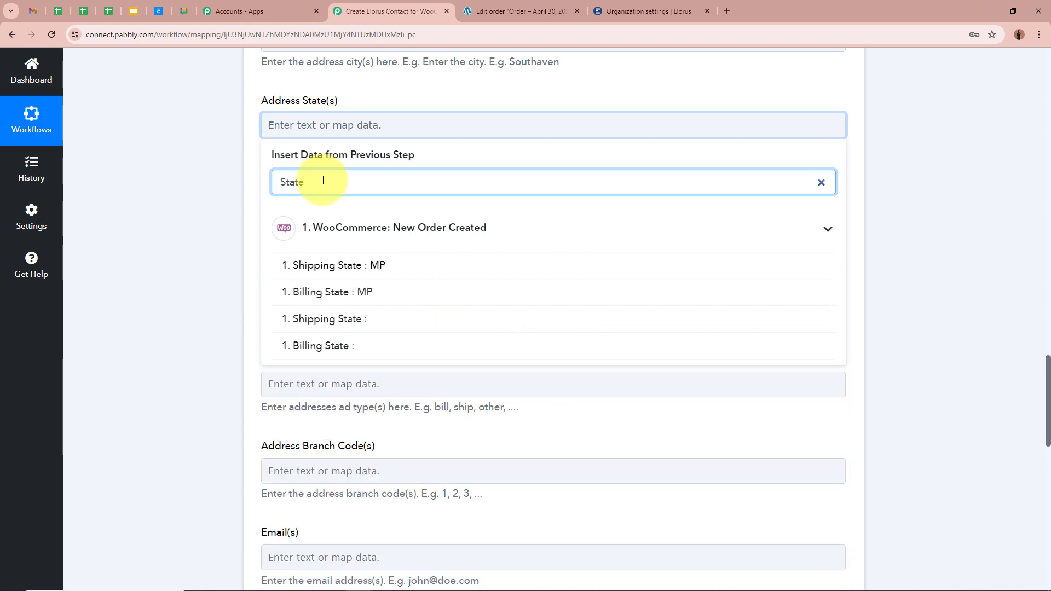
click(383, 262)
click(192, 225)
scroll(195, 222, down, 2)
click(334, 111)
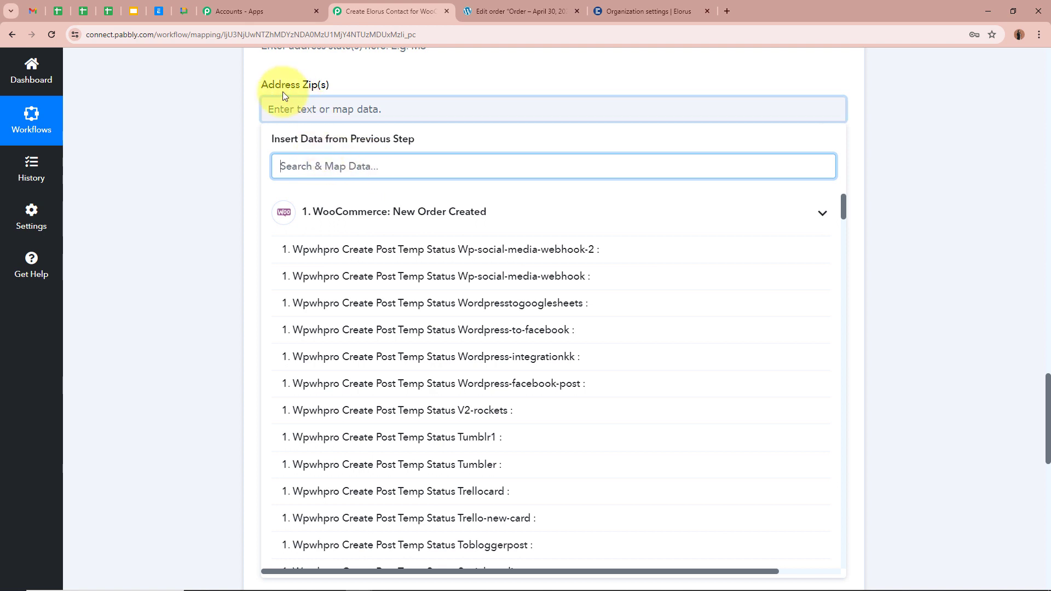
text(cod)
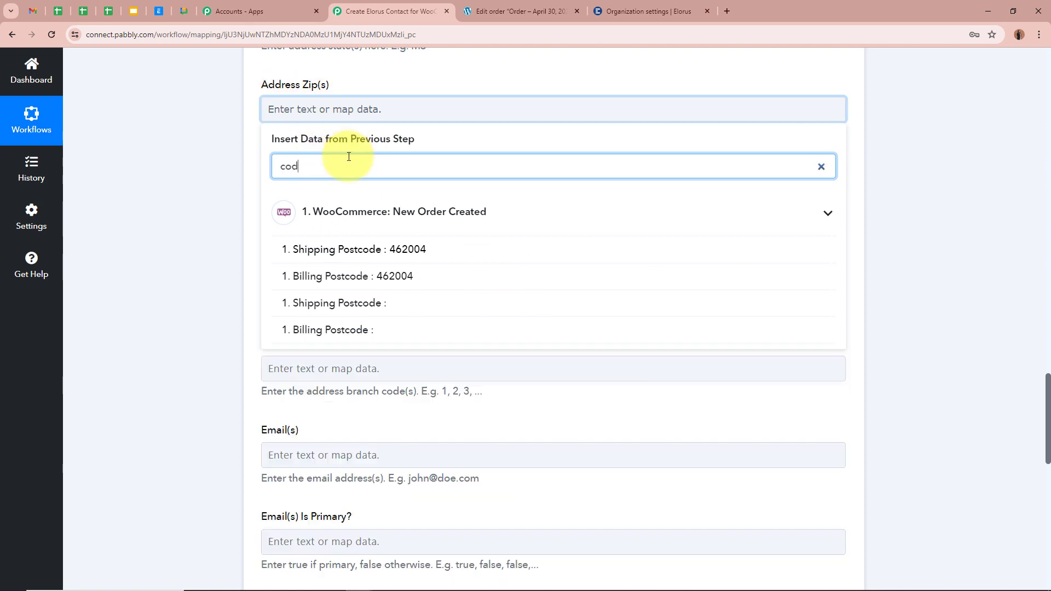
text(e)
click(409, 249)
click(170, 202)
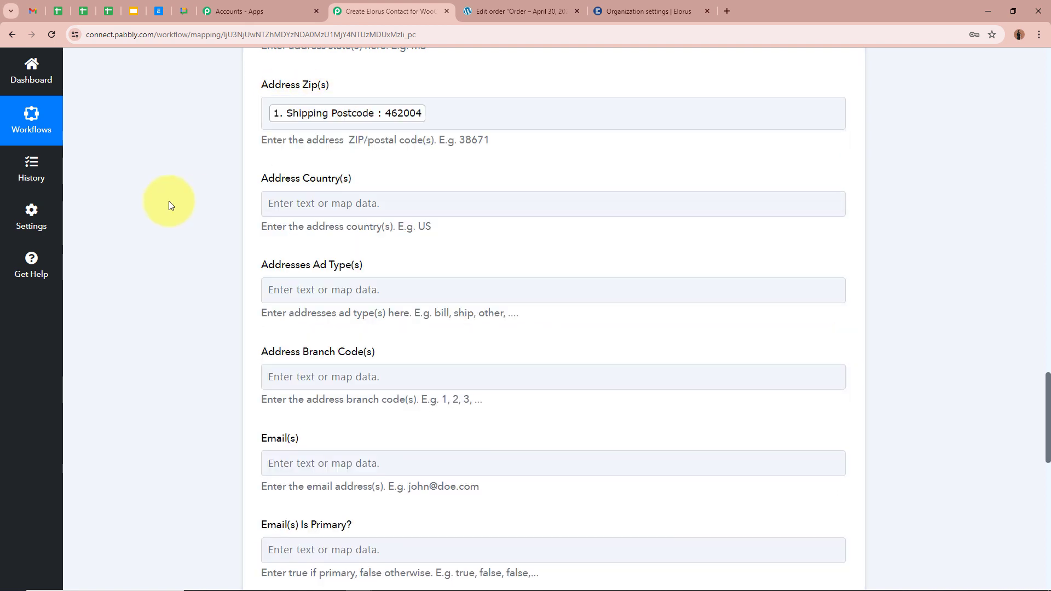
scroll(173, 199, down, 1)
scroll(173, 199, down, 1)
Step: Map the order's Shipping Country (IN) into the contact's Country
click(342, 99)
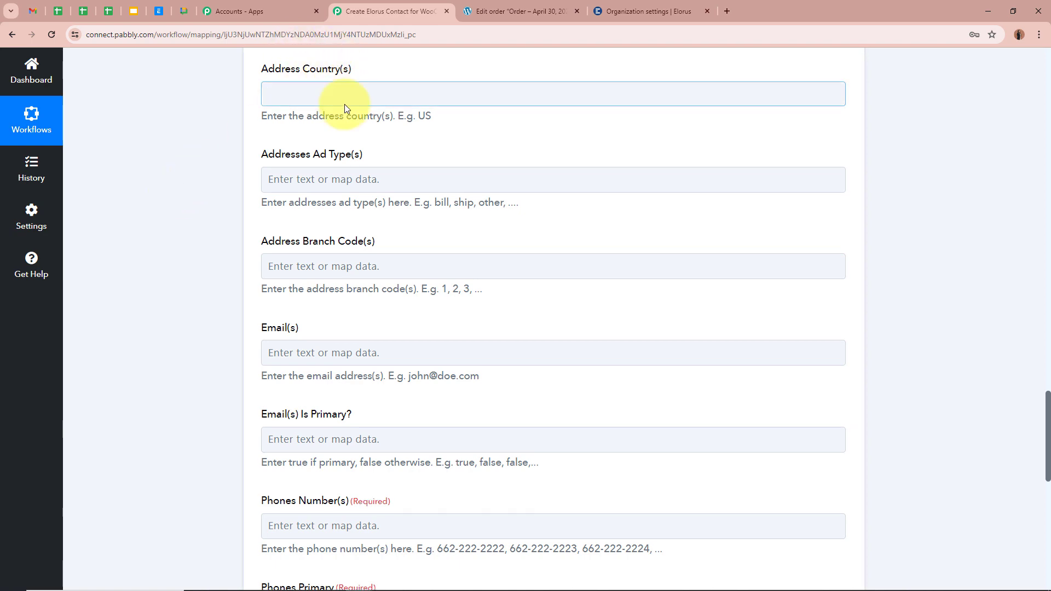
click(366, 149)
text(coun)
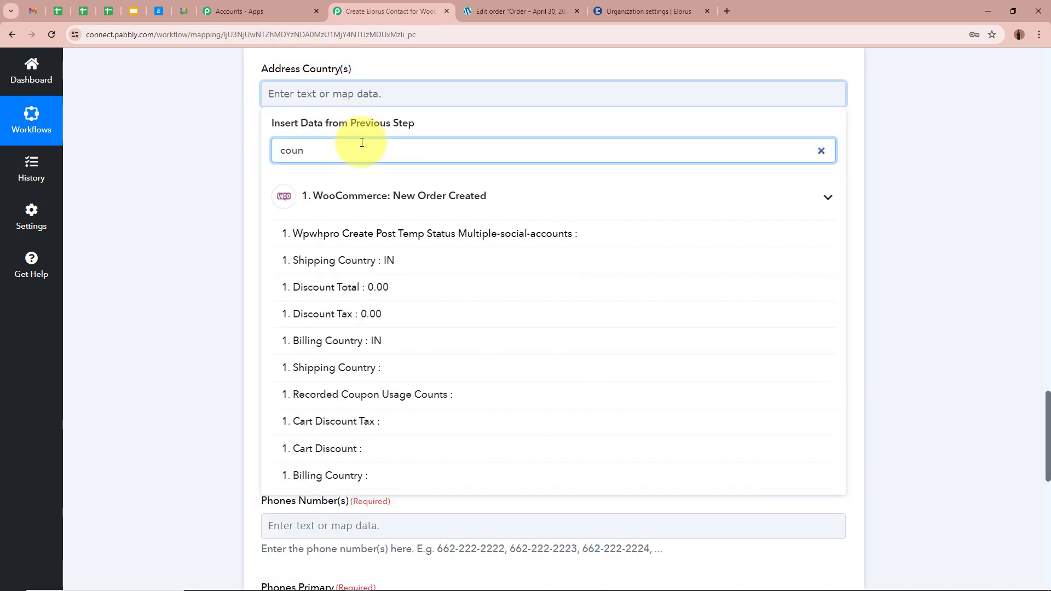
click(392, 265)
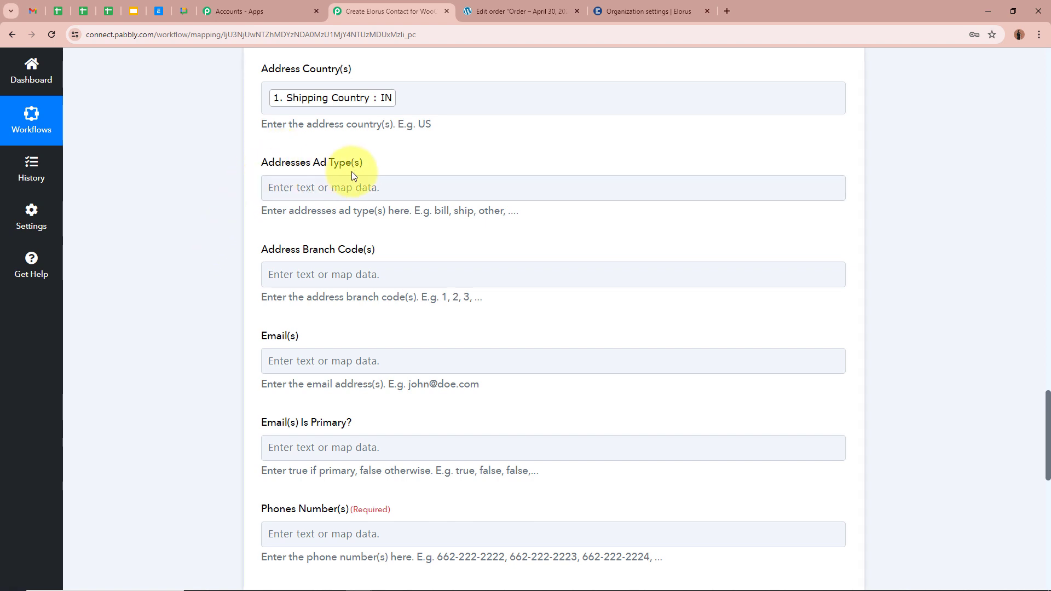
scroll(423, 305, down, 1)
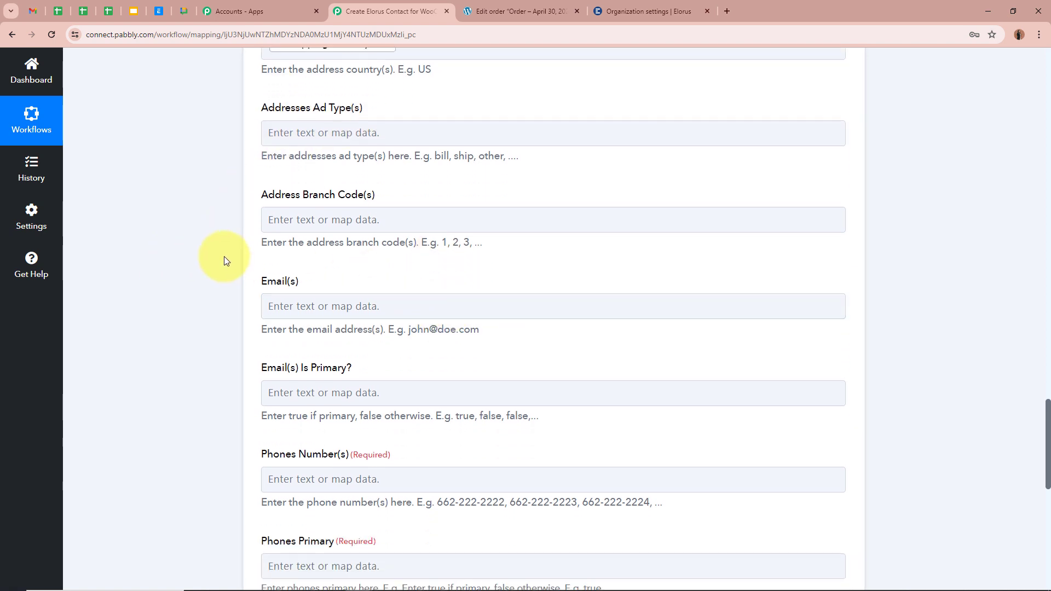
scroll(225, 261, down, 1)
Step: Map Billing Email into Email(s), keeping Email Is Primary as True
click(304, 250)
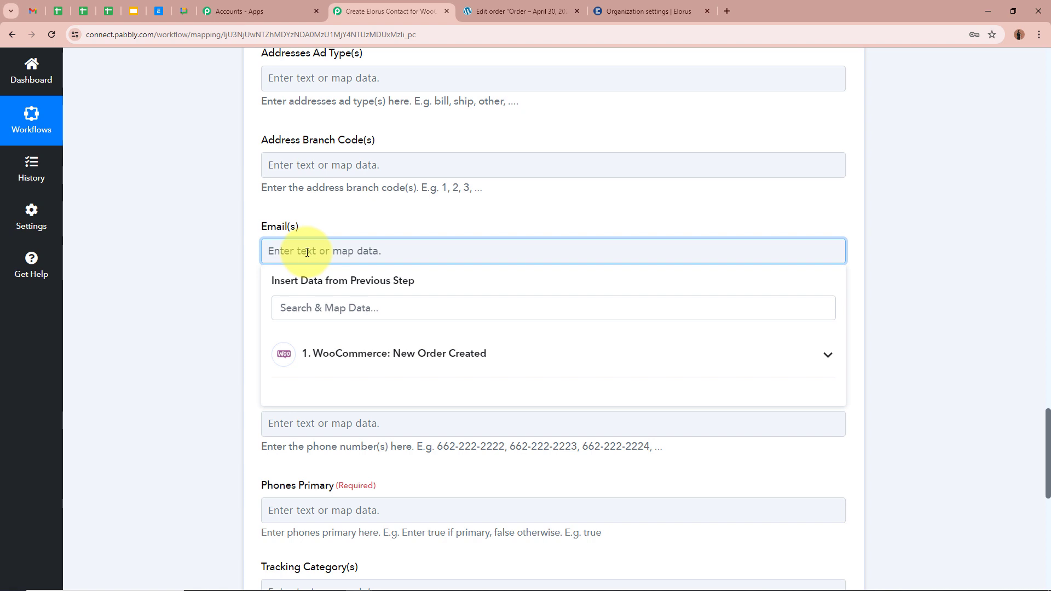
click(377, 305)
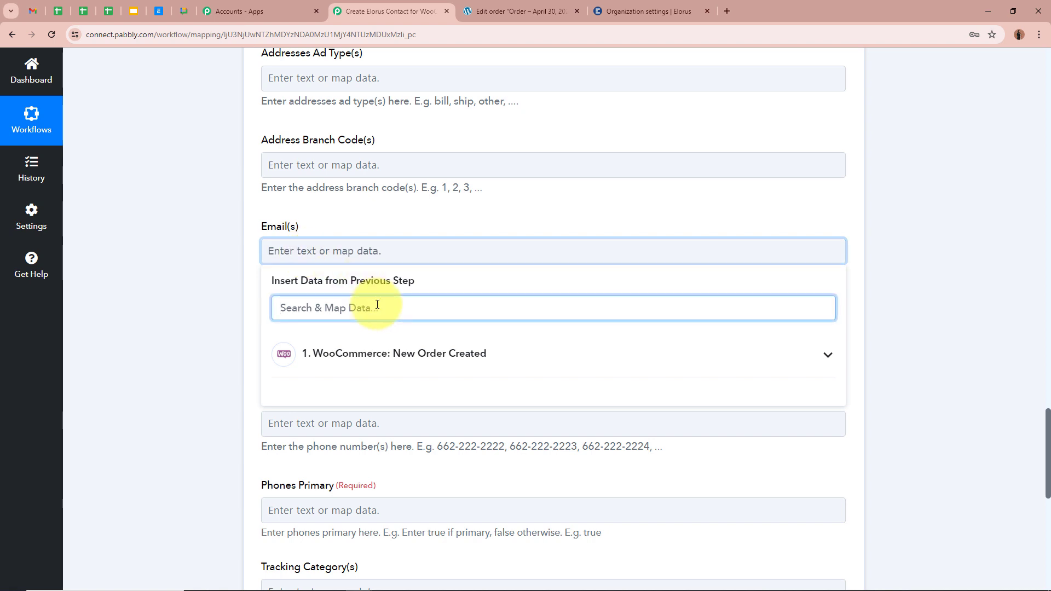
text(Email)
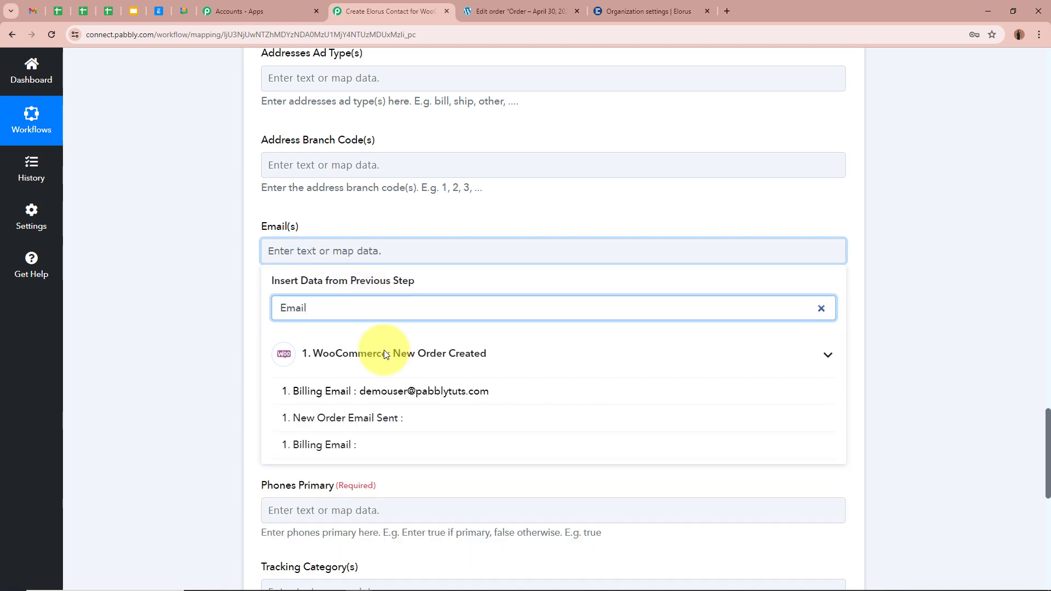
click(345, 391)
click(146, 256)
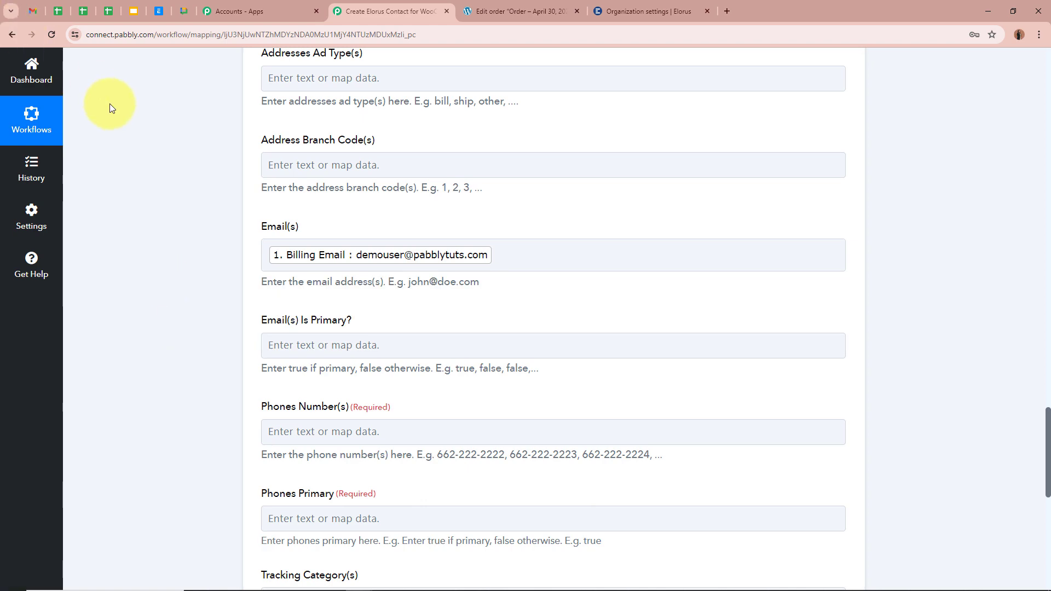
scroll(132, 137, down, 4)
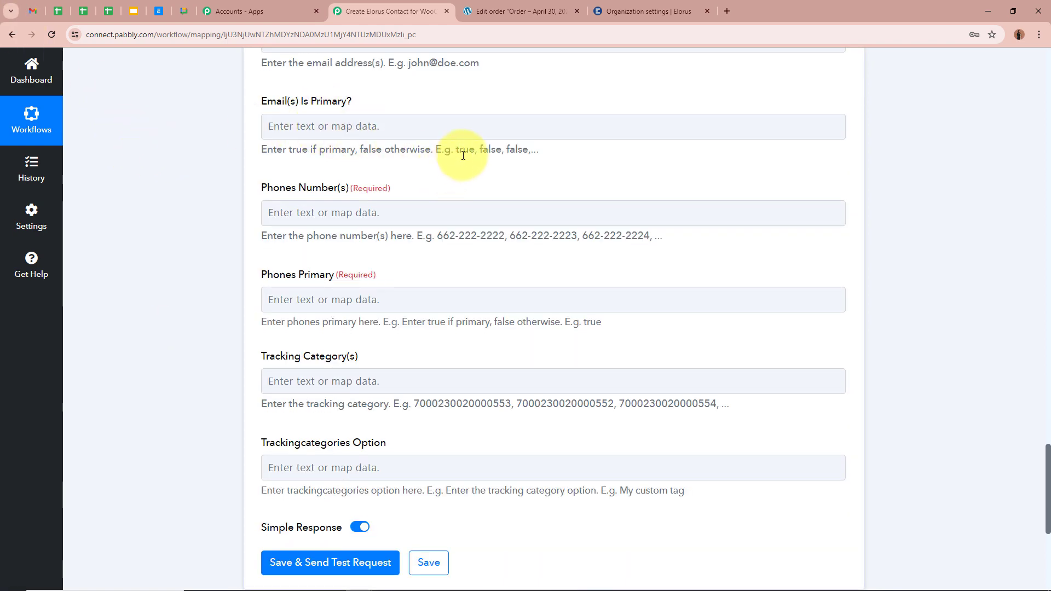
click(410, 123)
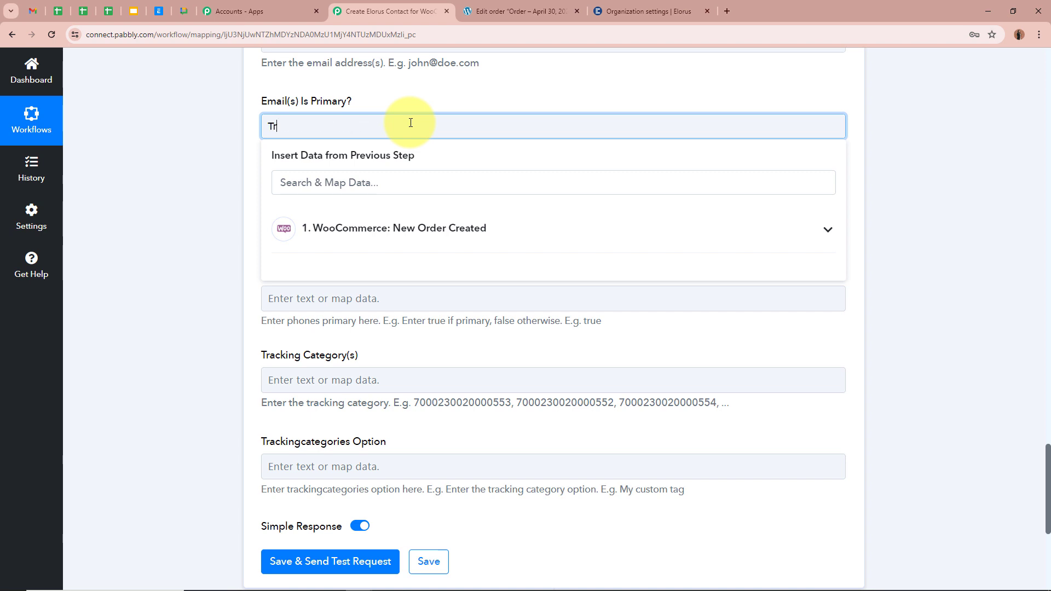
click(169, 160)
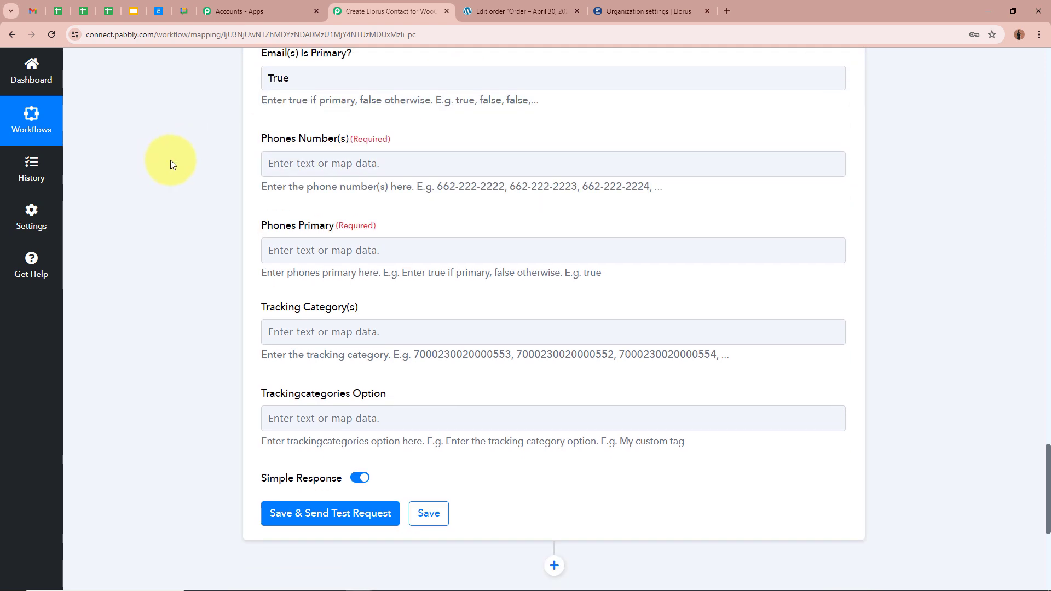
Step: Map Shipping Phone into Phones Number(s) and set Phones Primary to True
click(371, 160)
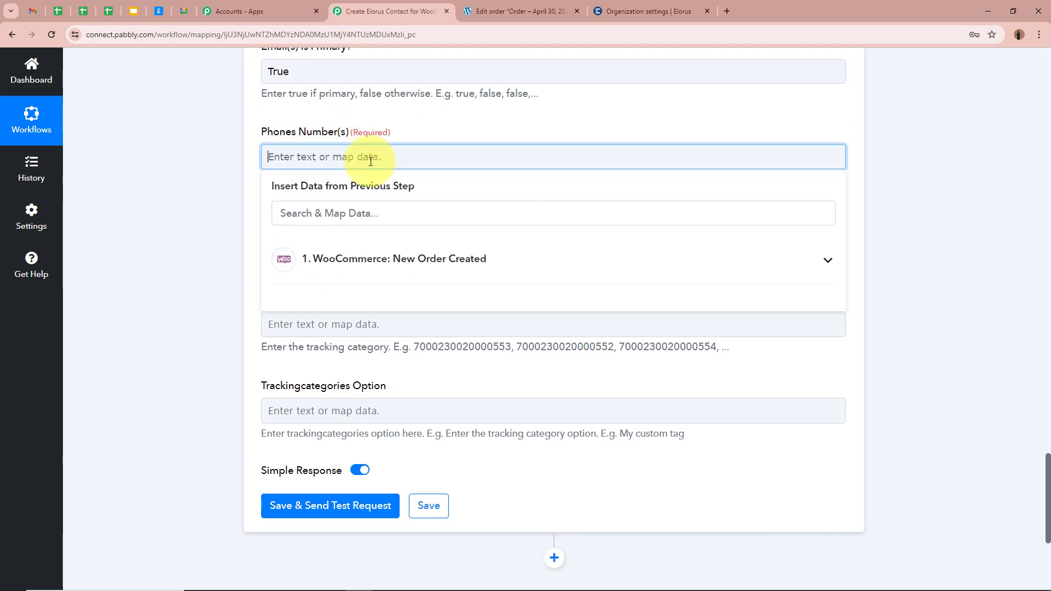
click(390, 218)
text(Phone)
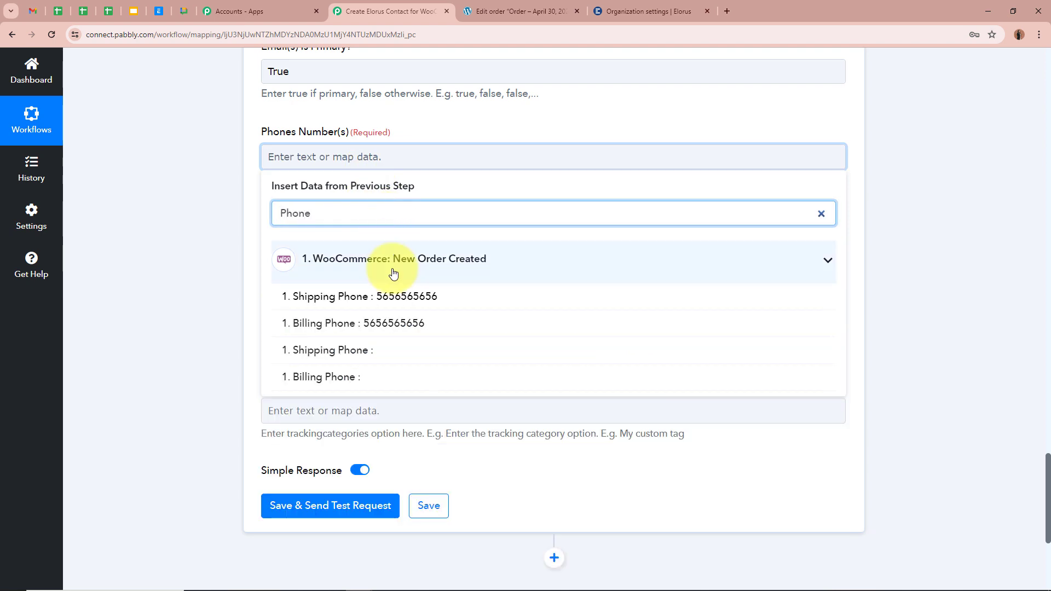
click(383, 296)
click(225, 242)
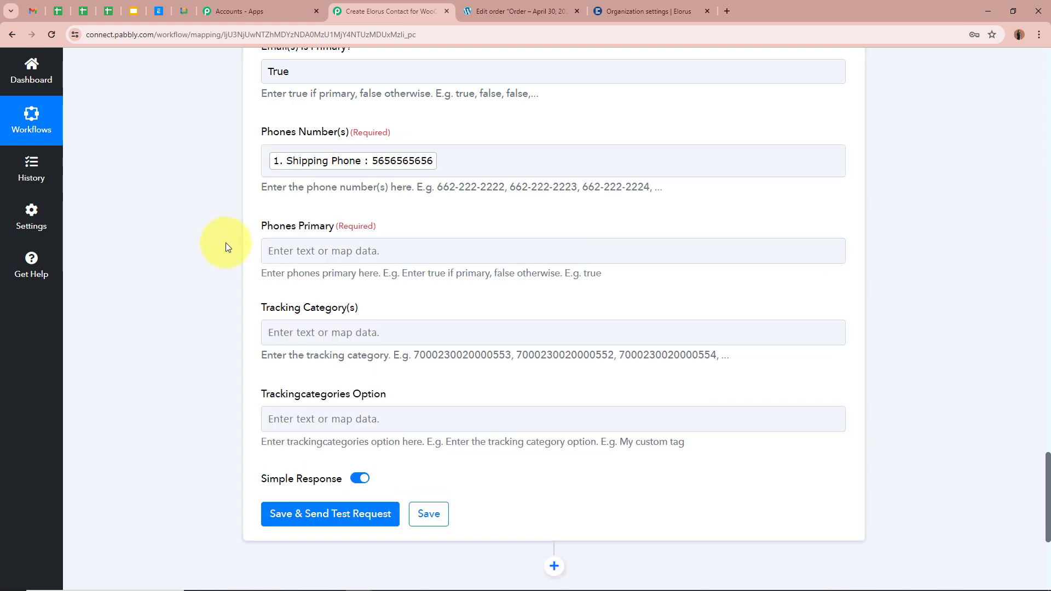
scroll(247, 208, down, 1)
click(333, 205)
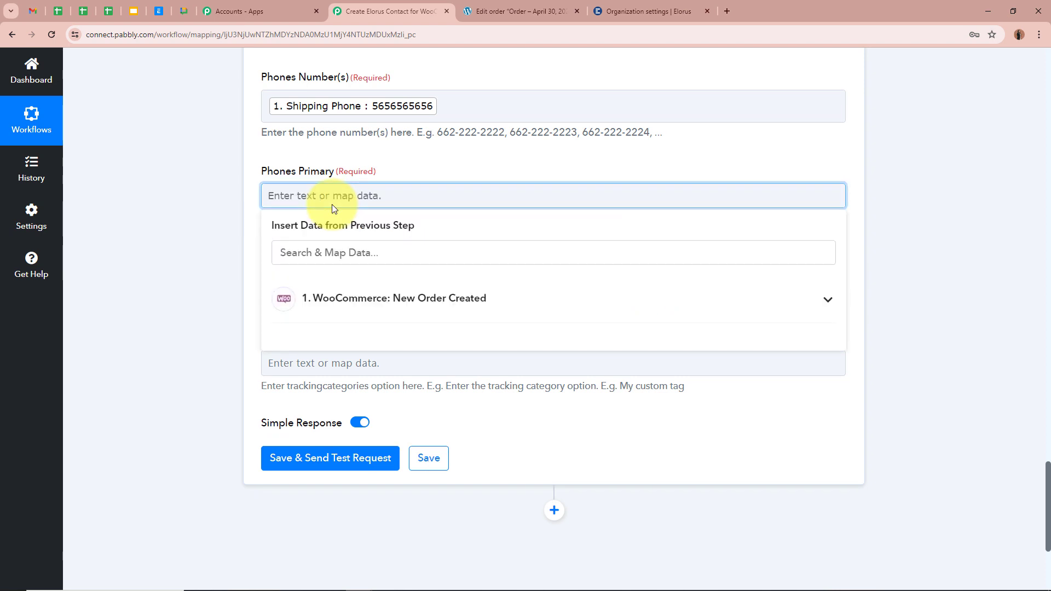
text(True)
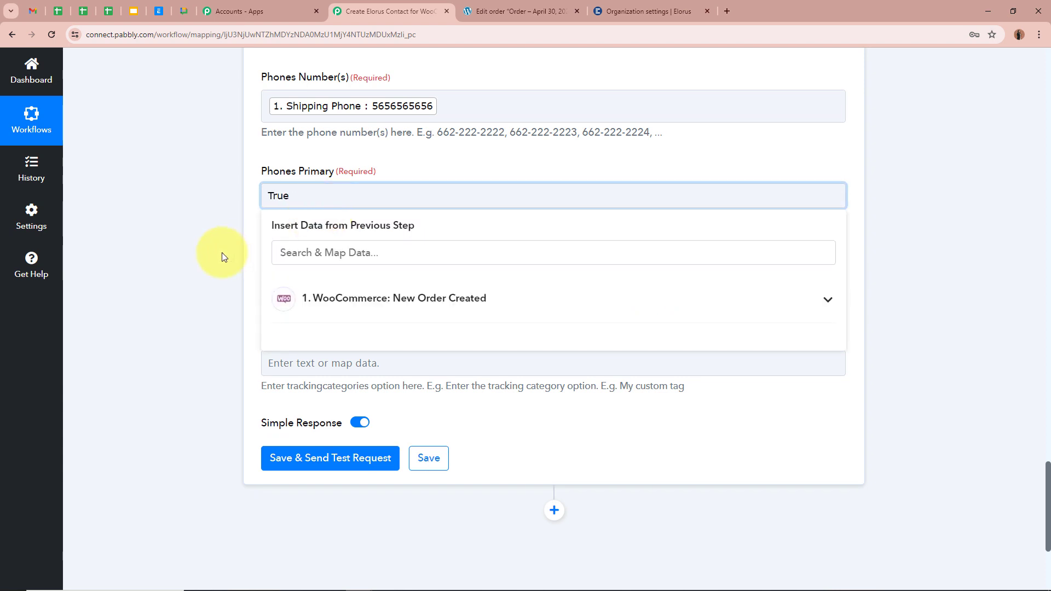
click(222, 257)
scroll(222, 255, down, 2)
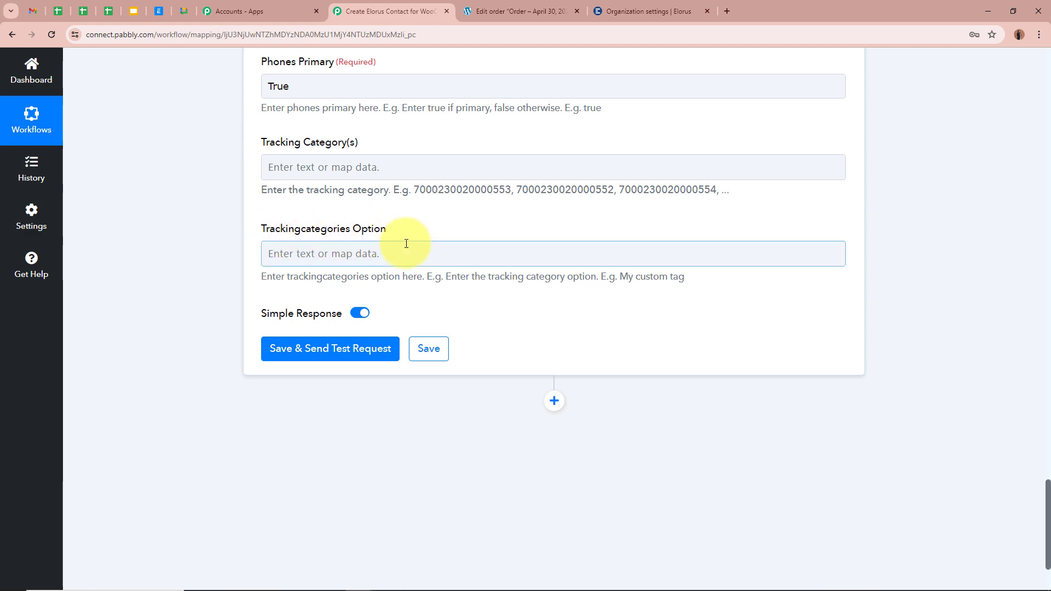
scroll(405, 241, up, 2)
scroll(405, 241, down, 3)
scroll(405, 241, up, 5)
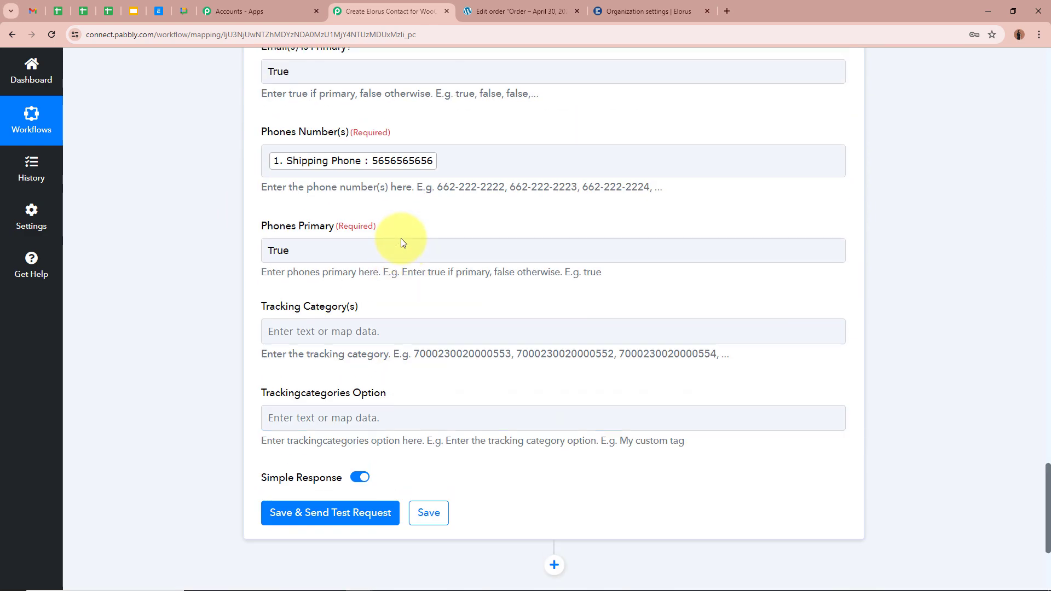
scroll(402, 243, up, 7)
scroll(401, 240, down, 14)
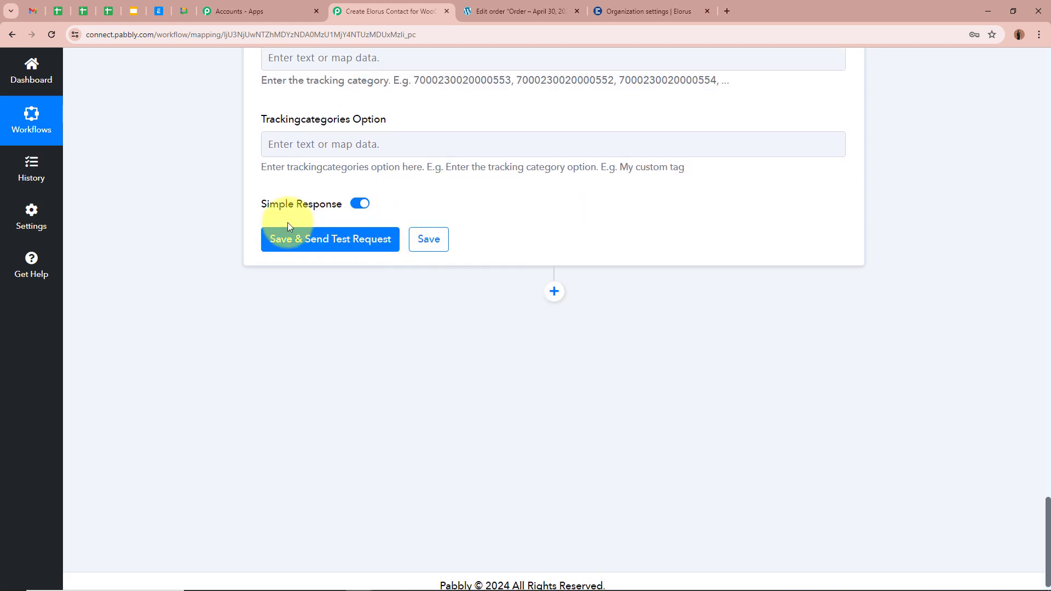
Step: Run the Elorus contact test request and review the returned Demo User fields with the Indore billing address
click(344, 244)
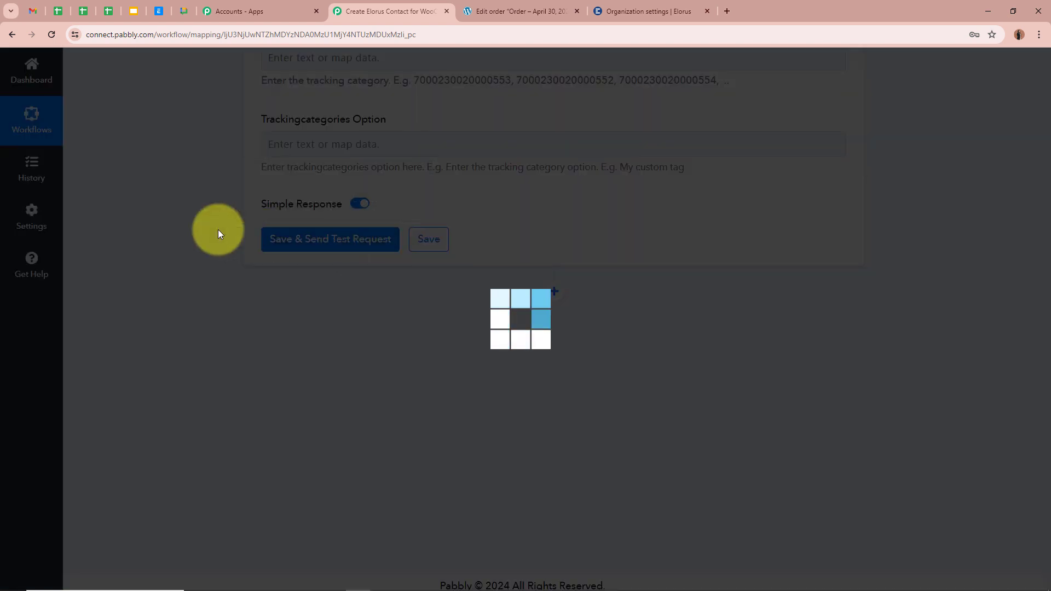
scroll(238, 346, down, 1)
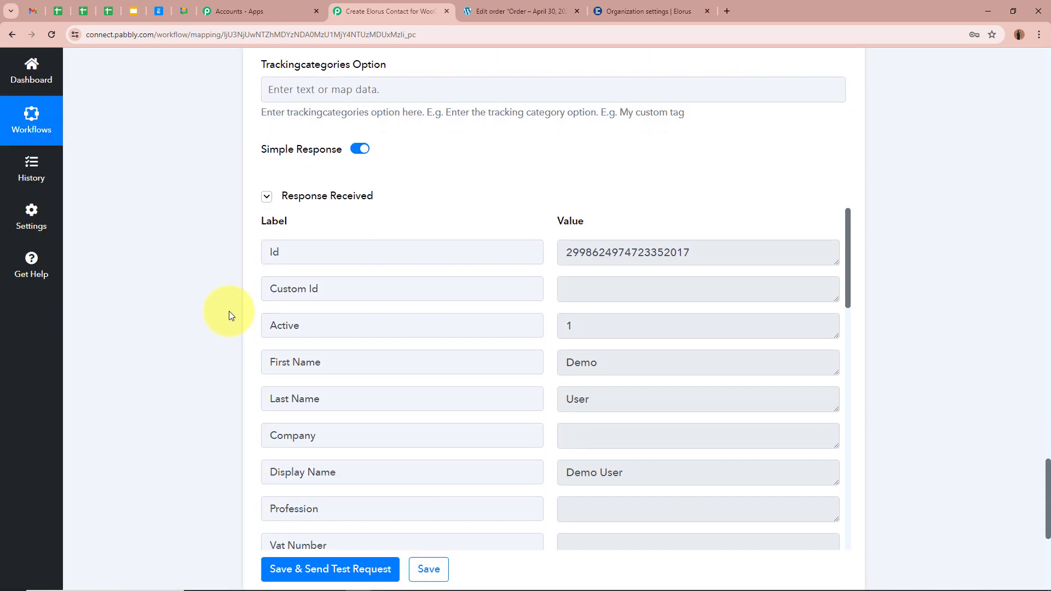
scroll(628, 357, down, 9)
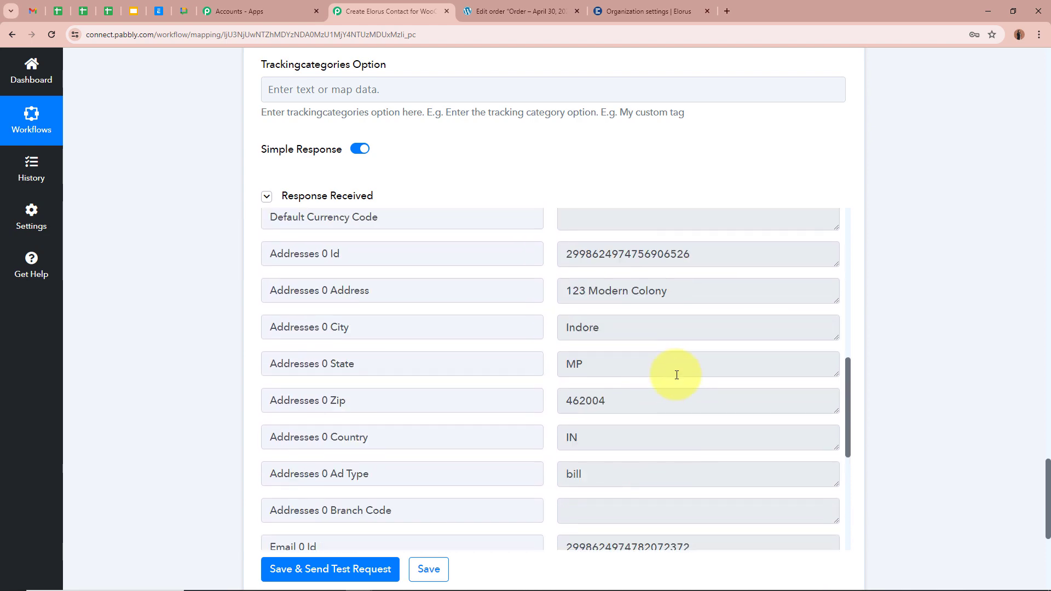
scroll(677, 377, up, 10)
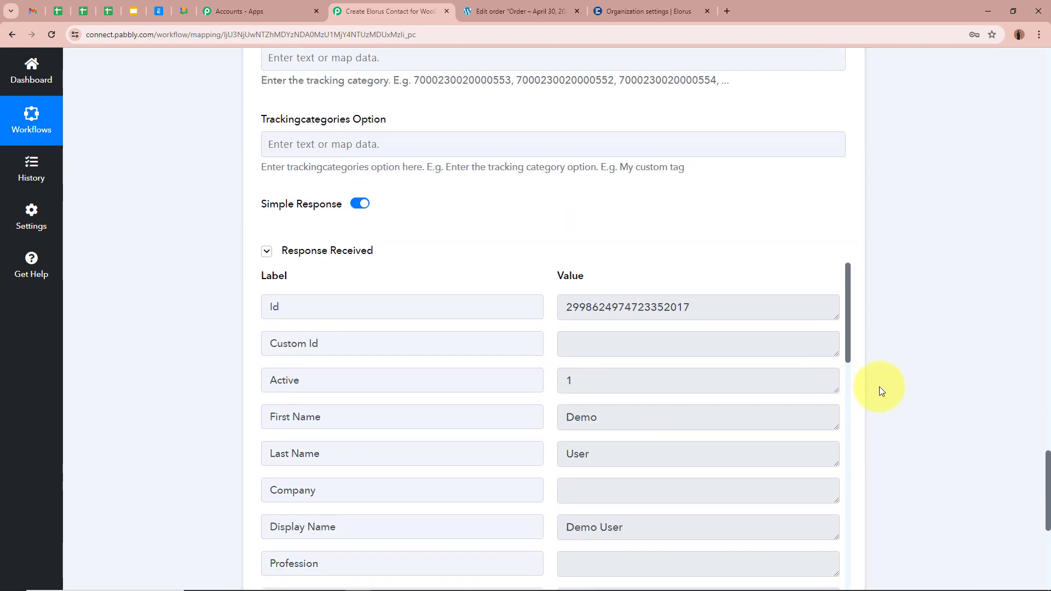
scroll(891, 388, down, 2)
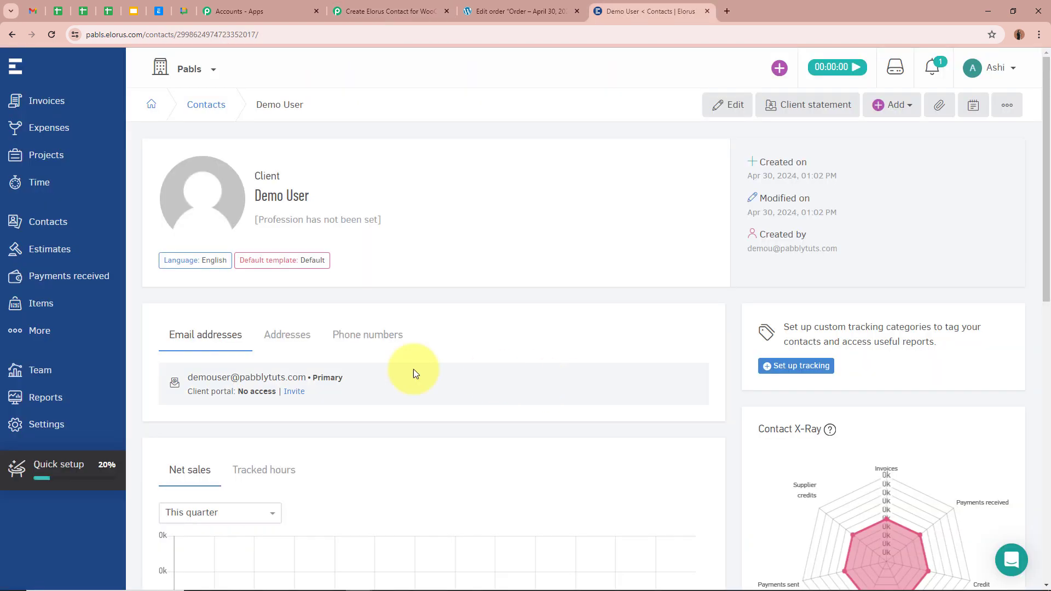
Step: Review the Demo User contact's email, billing address and phone, then confirm it appears among the 11 contacts
click(289, 335)
click(361, 339)
click(234, 337)
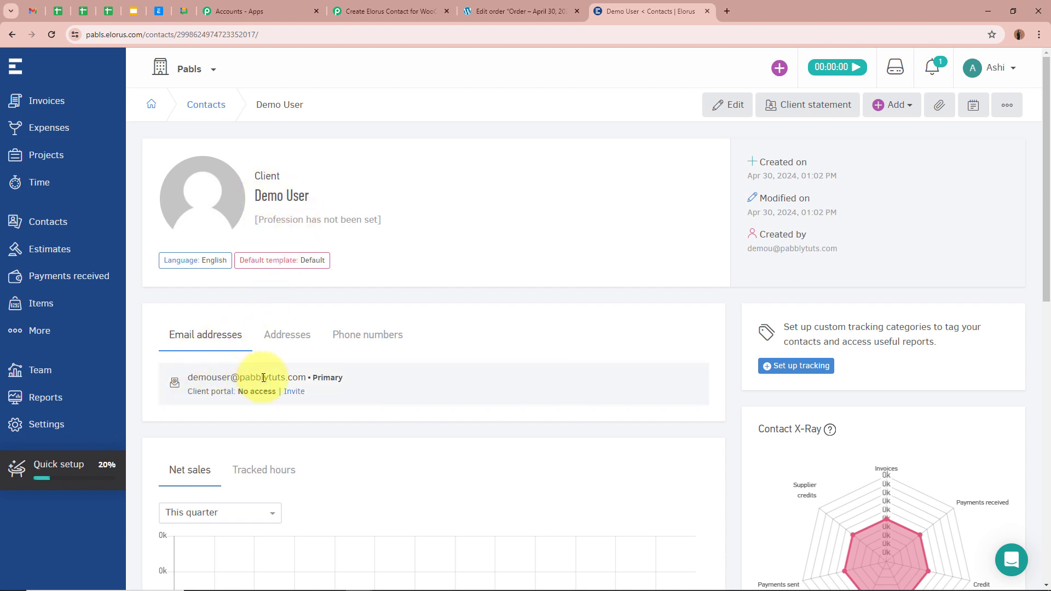
click(284, 337)
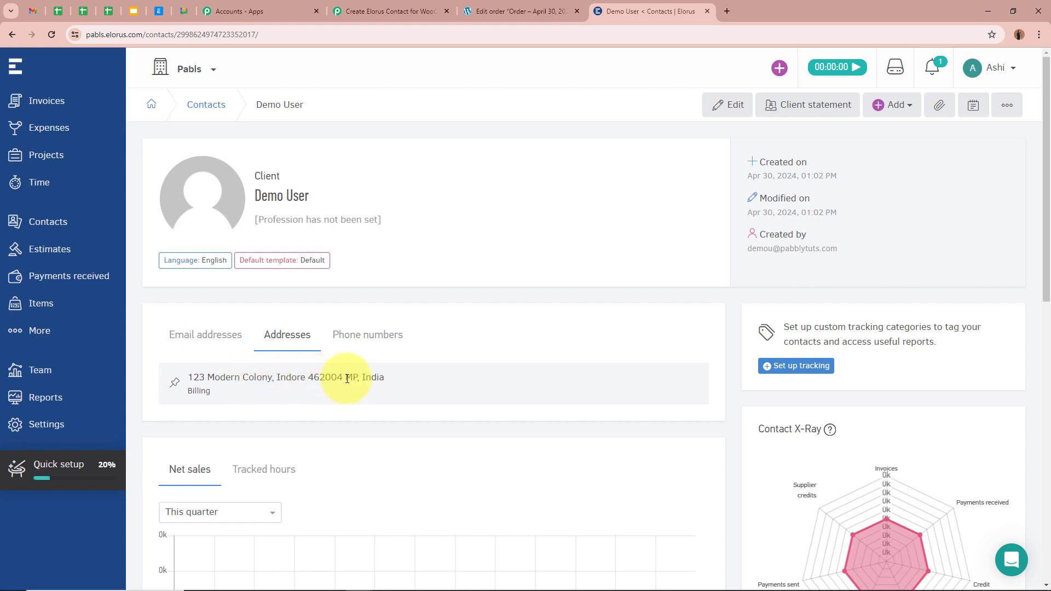
click(375, 333)
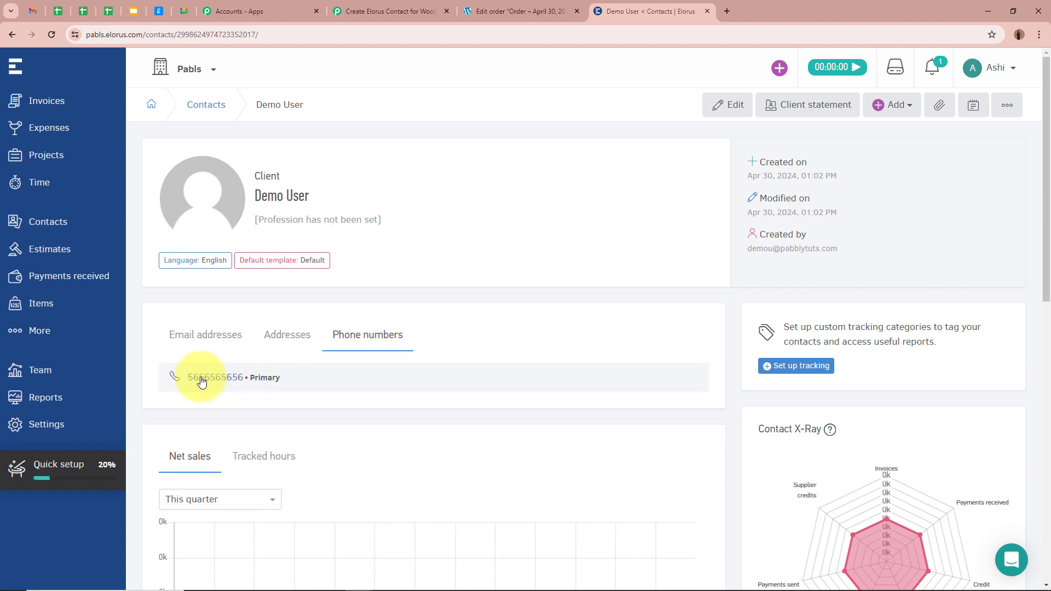
click(205, 336)
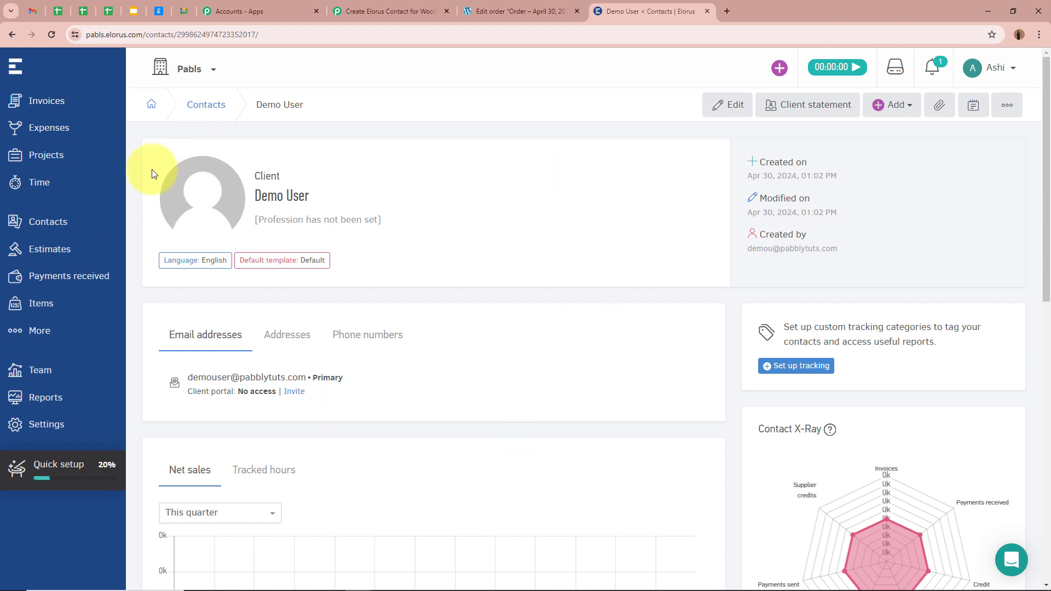
click(203, 104)
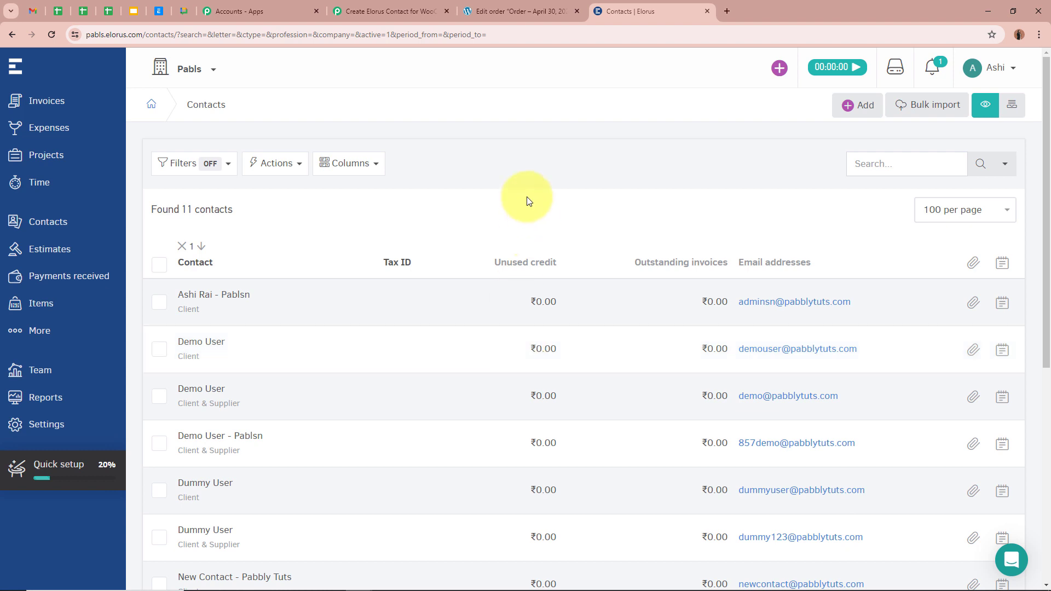
click(533, 10)
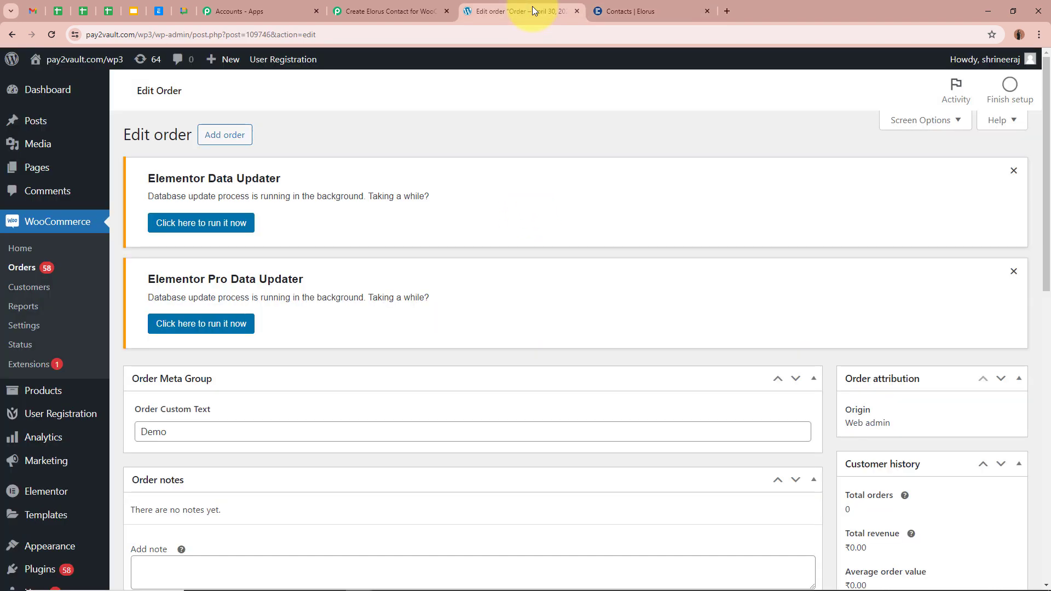
Step: Open the WooCommerce Orders list and scroll through the orders
click(25, 266)
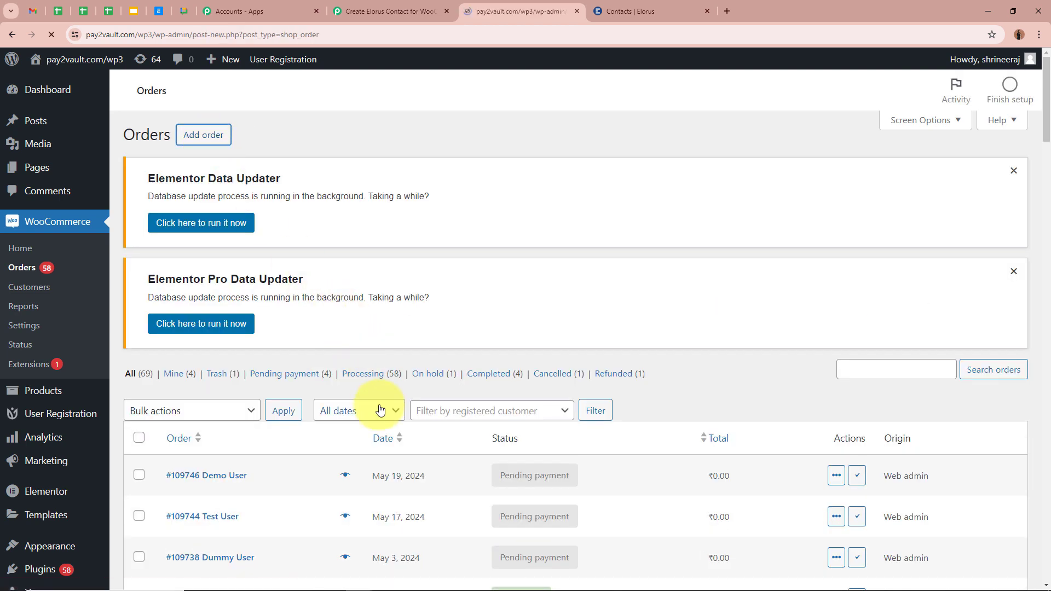
scroll(386, 445, down, 2)
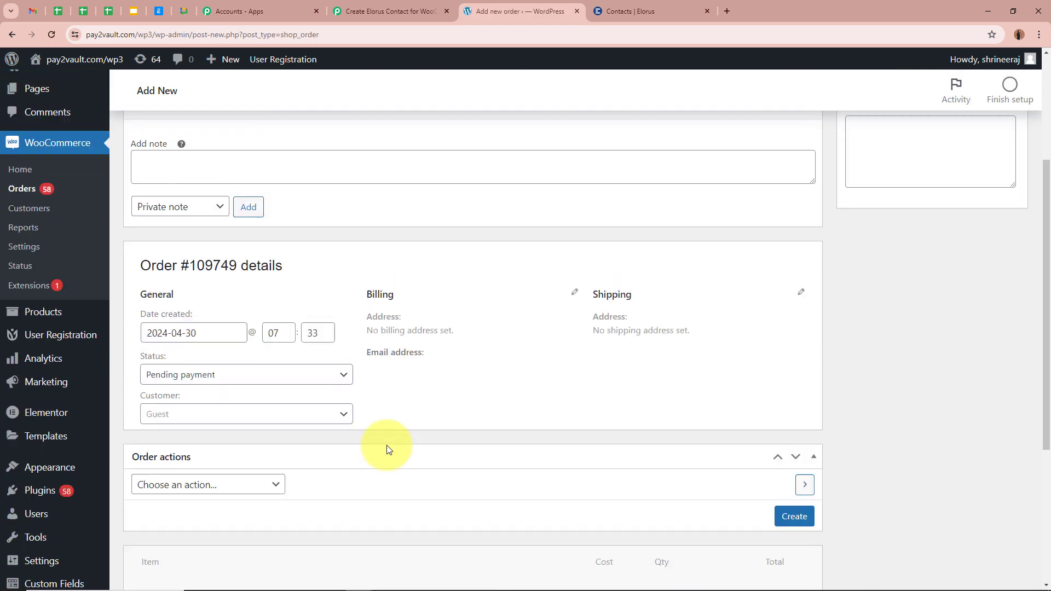
scroll(387, 445, up, 3)
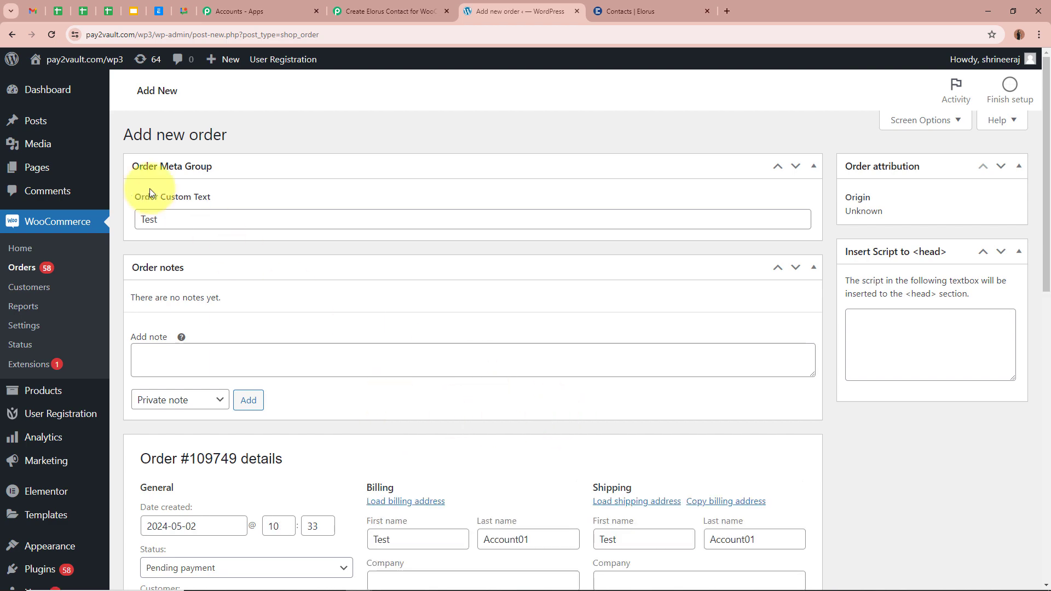
scroll(228, 260, down, 4)
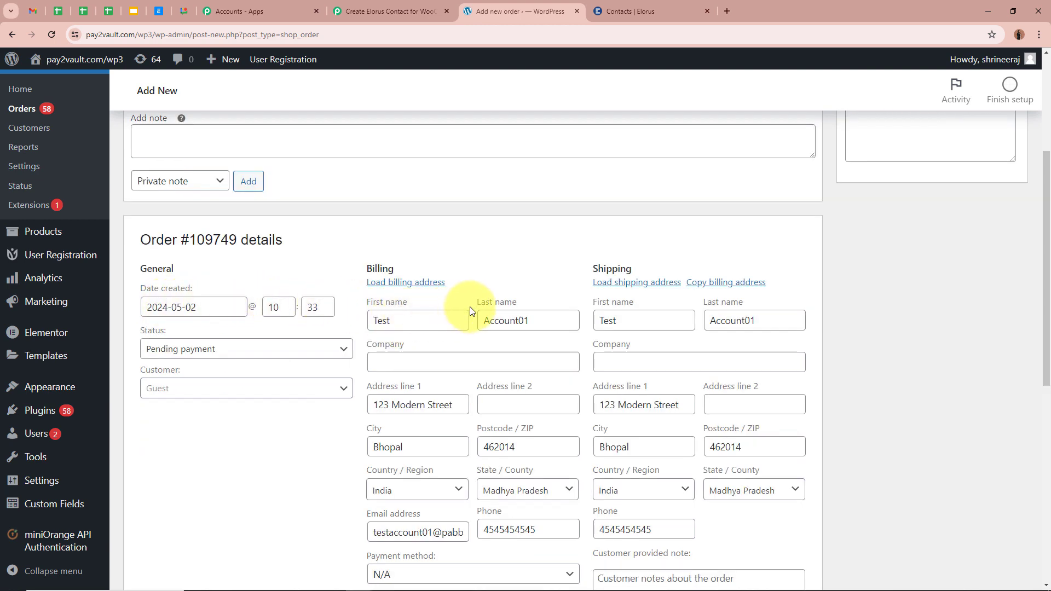
scroll(378, 362, down, 1)
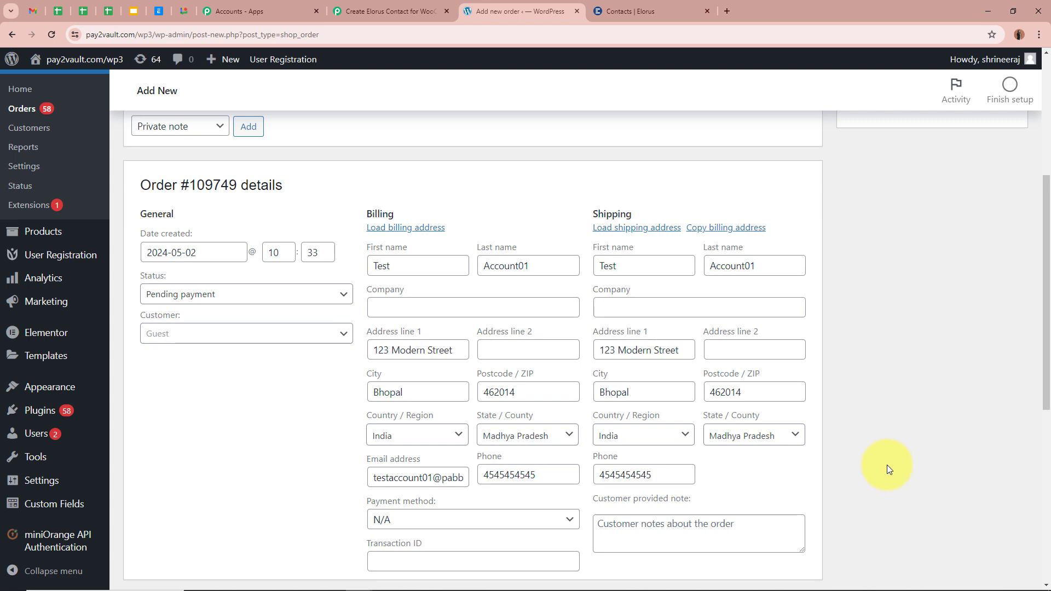
scroll(887, 465, down, 5)
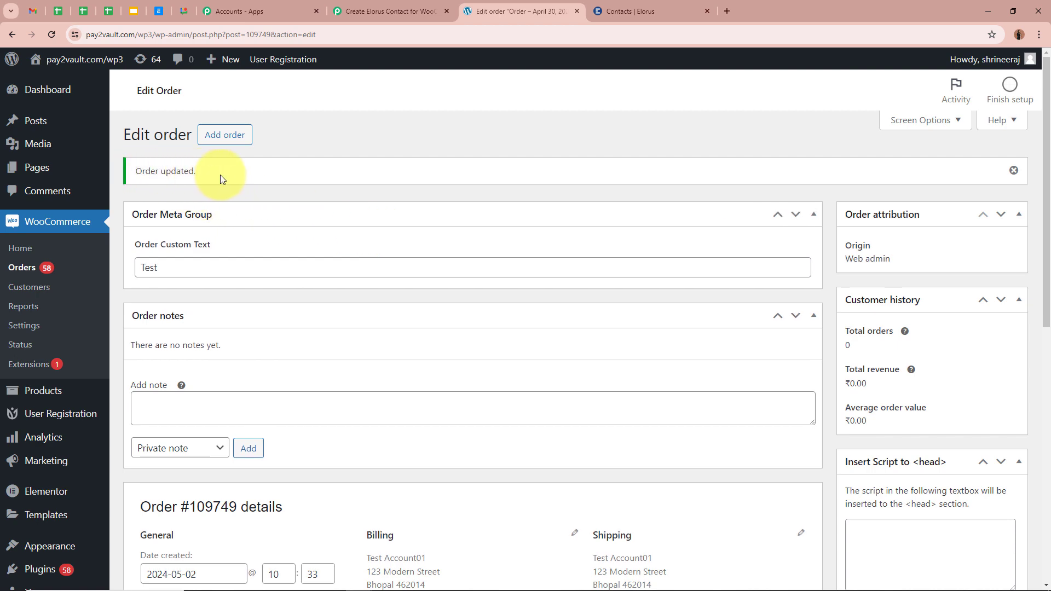
scroll(512, 352, down, 6)
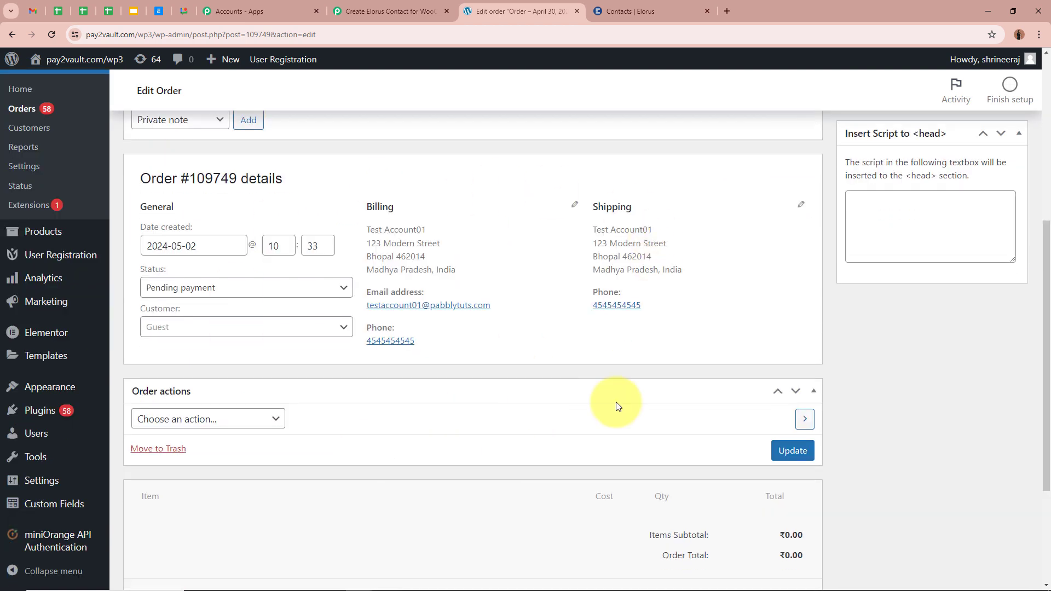
scroll(735, 335, up, 3)
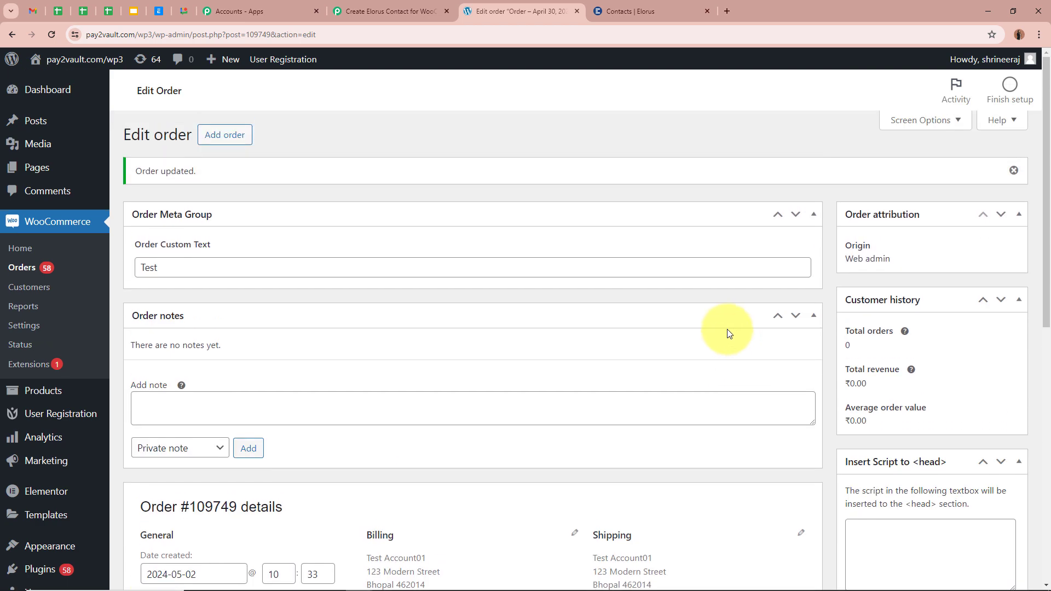
scroll(723, 326, down, 5)
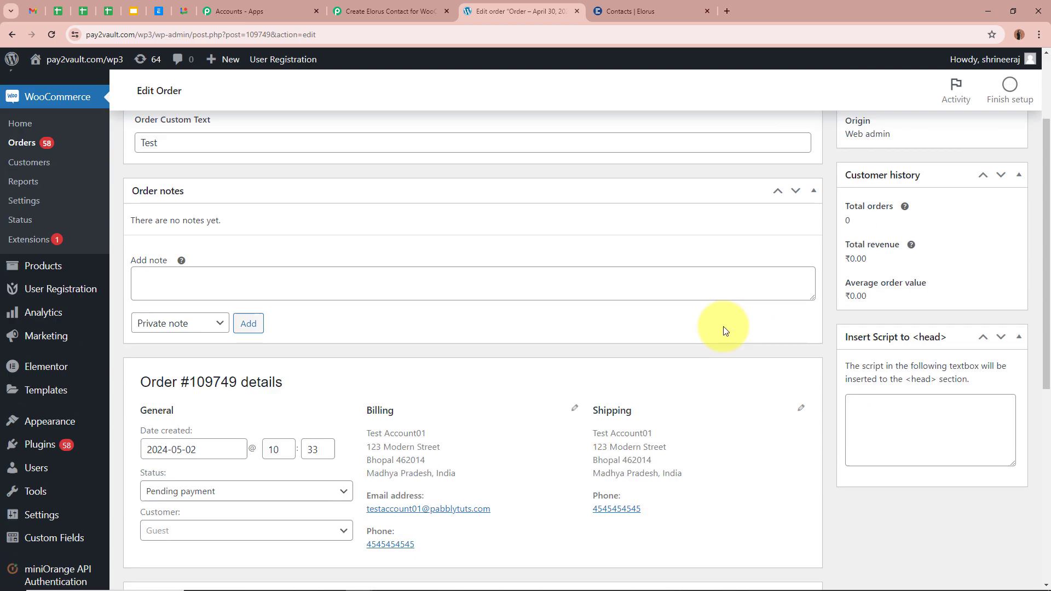
scroll(761, 274, up, 6)
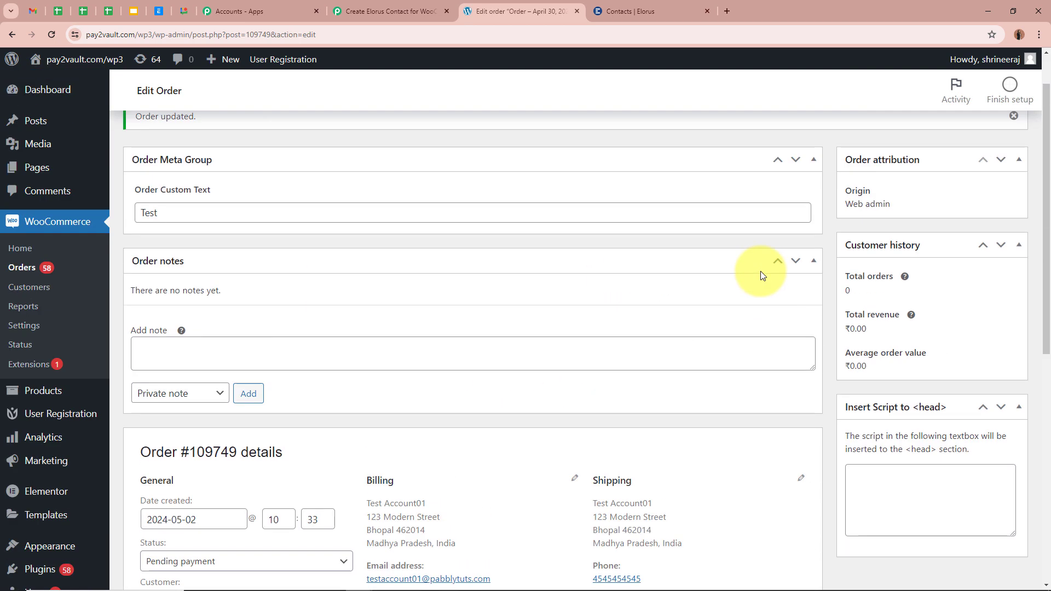
Step: Reload Elorus contacts, open Test Account01, and verify its Bhopal billing address and phone number
click(658, 6)
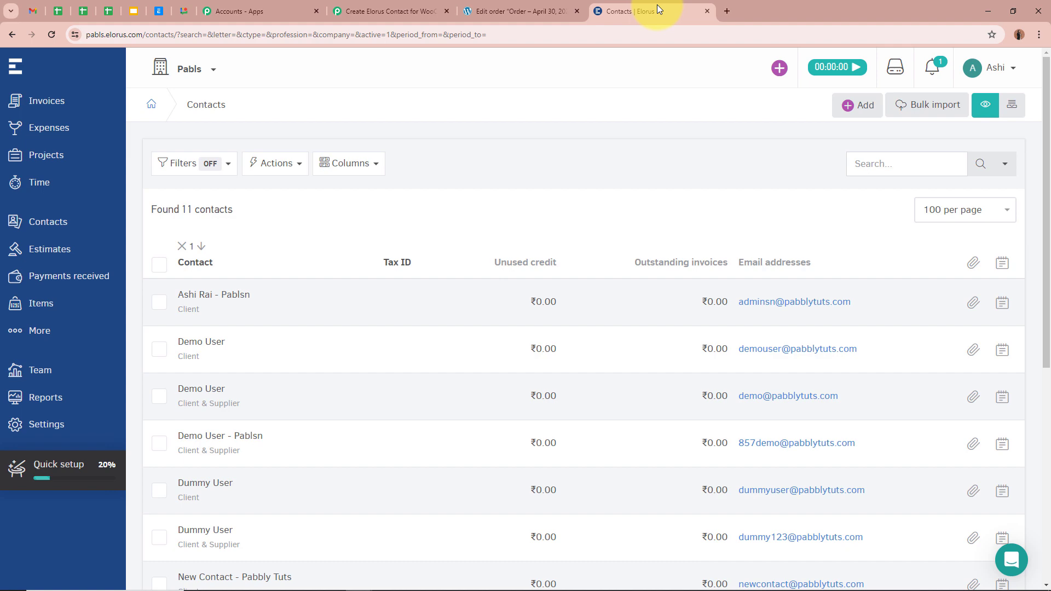
click(51, 34)
scroll(464, 313, down, 3)
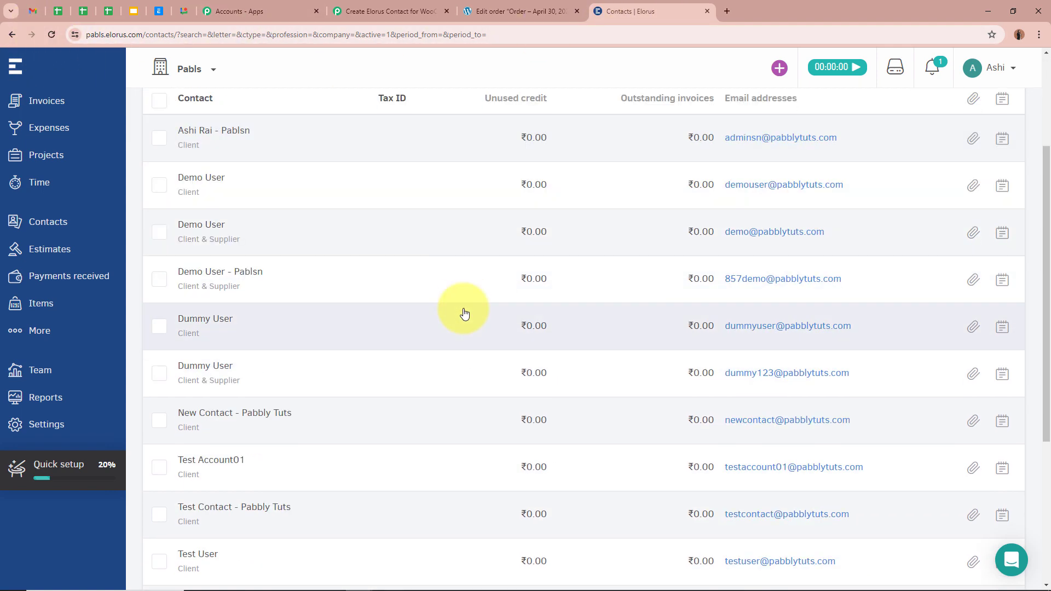
scroll(464, 313, down, 2)
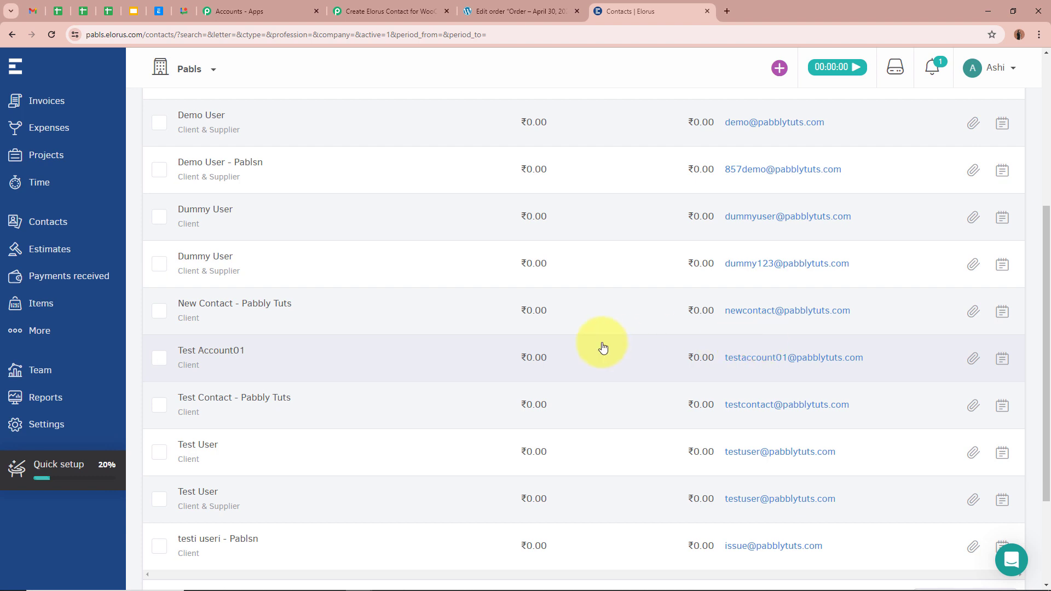
click(234, 352)
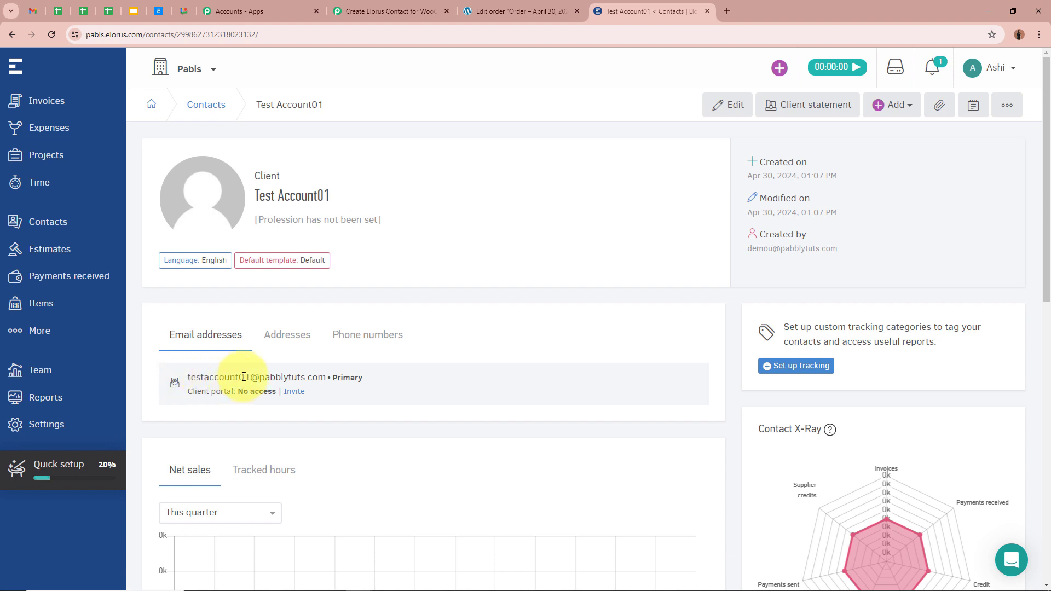
click(287, 335)
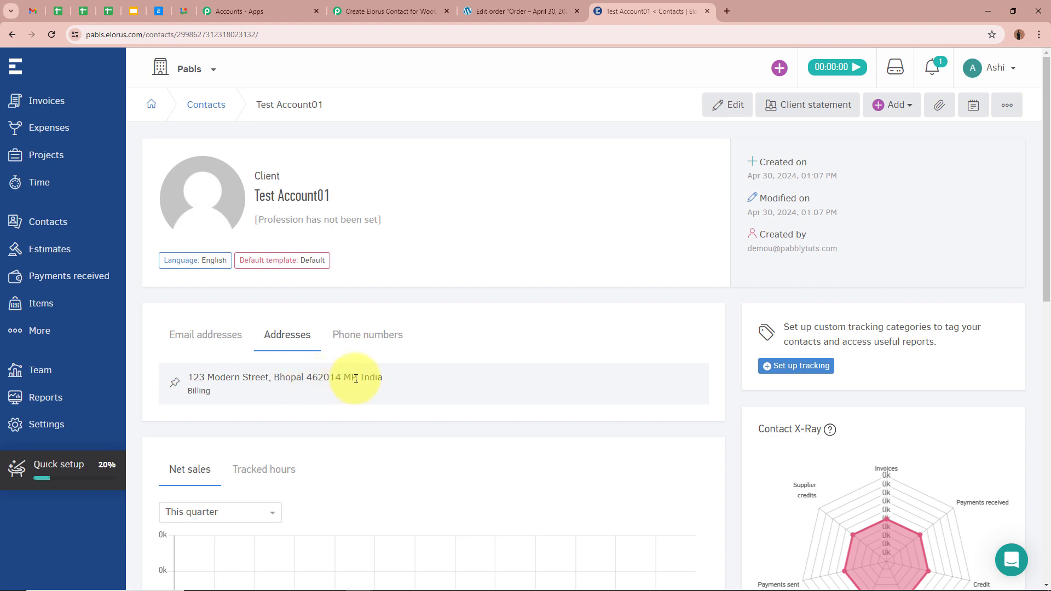
click(377, 342)
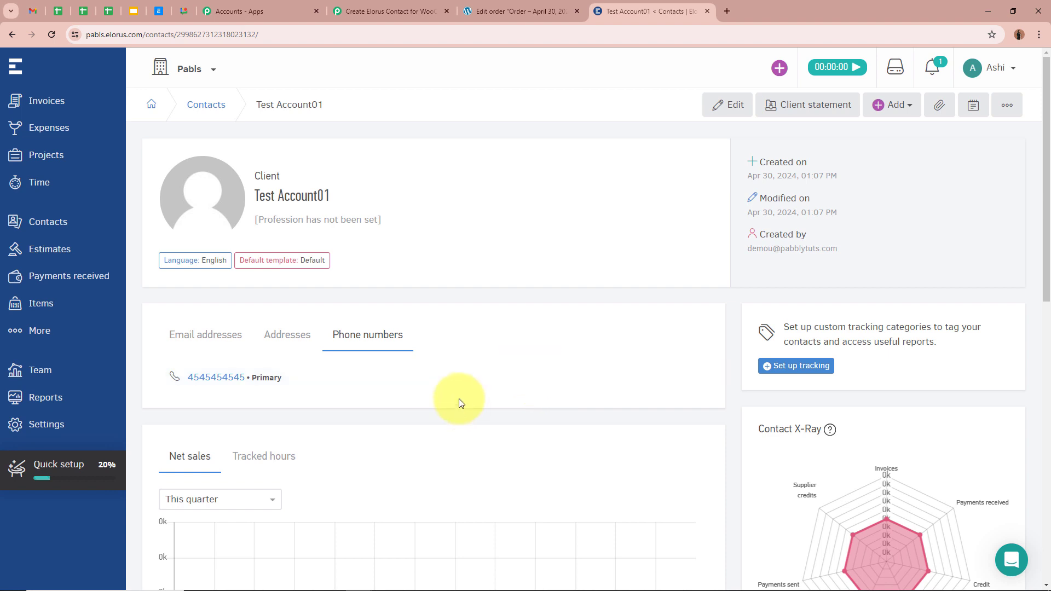
click(376, 8)
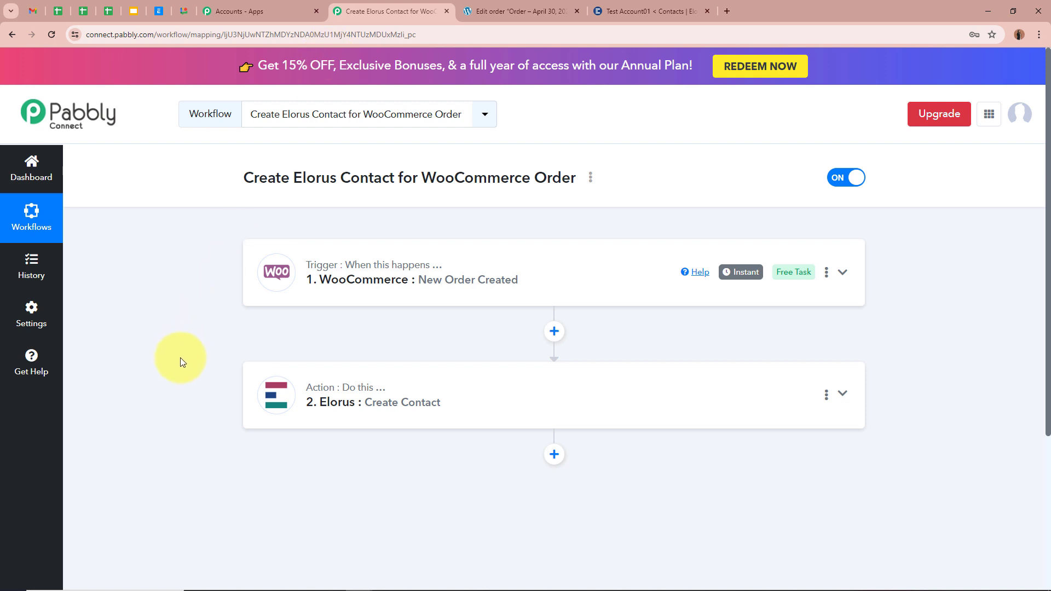